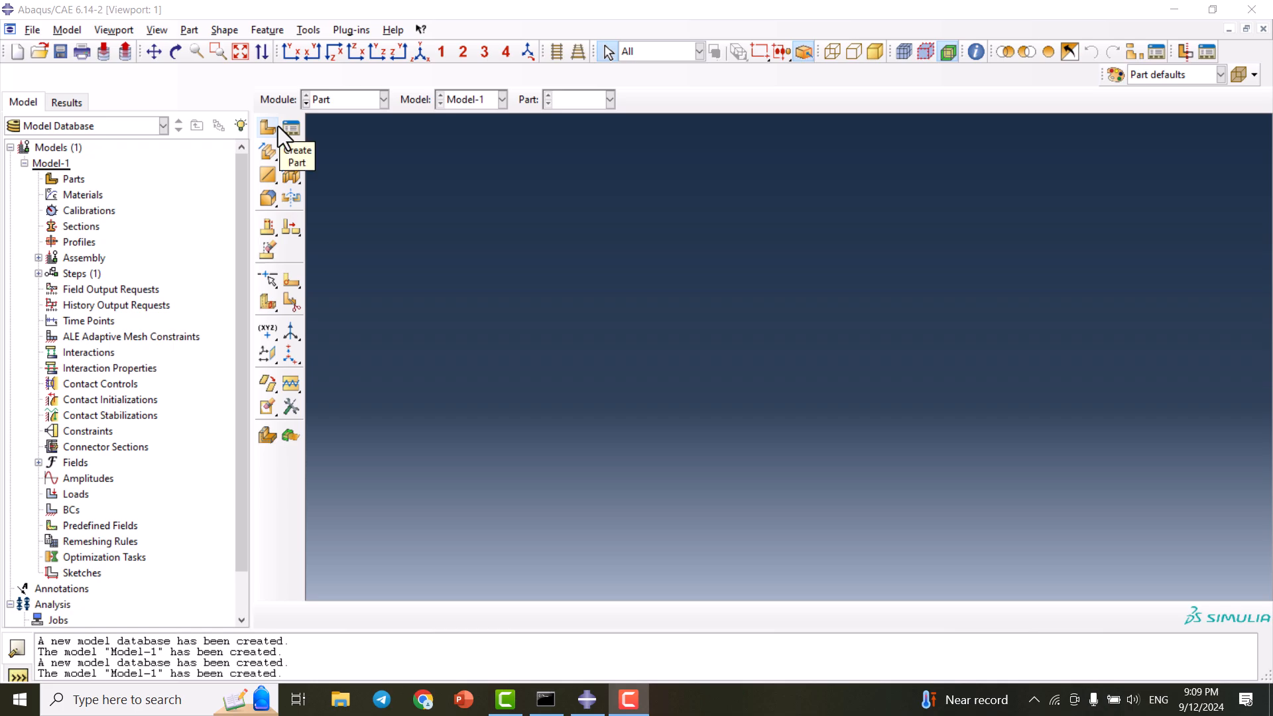
# - Start Part-1 as a 3D deformable shell extrusion with approximate size 400
pyautogui.click(269, 127)
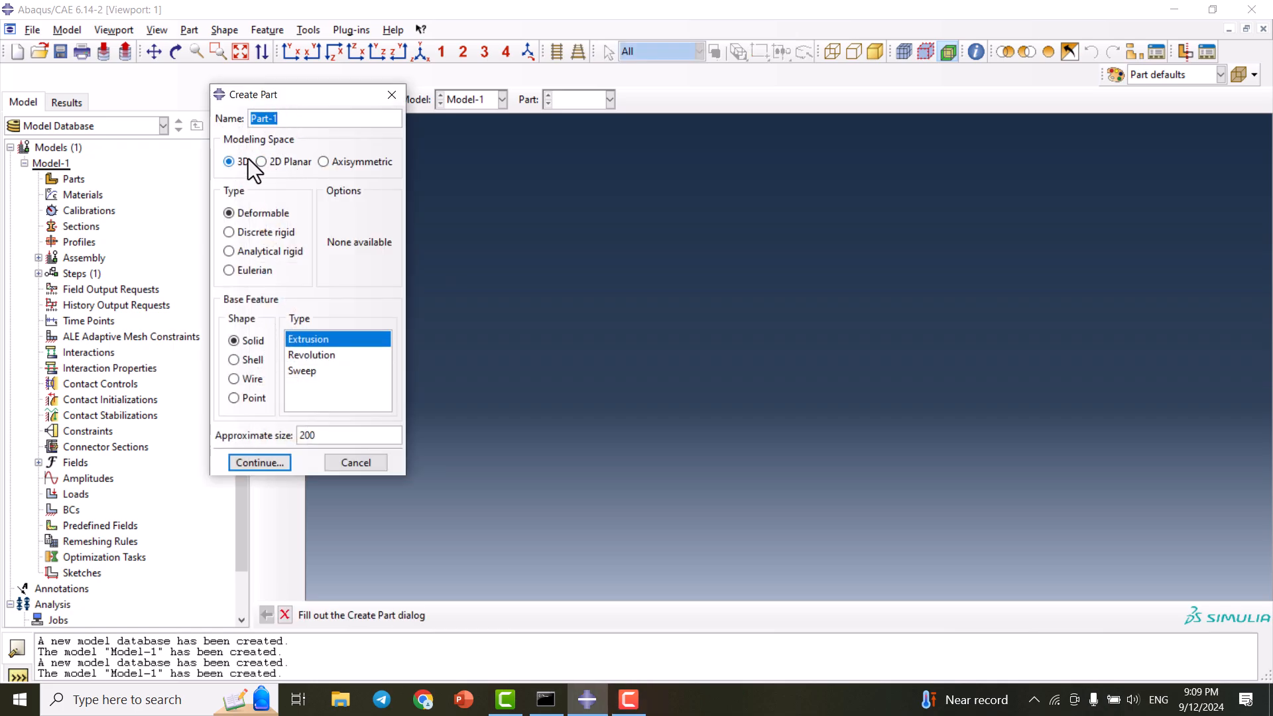
pyautogui.click(248, 361)
pyautogui.click(324, 357)
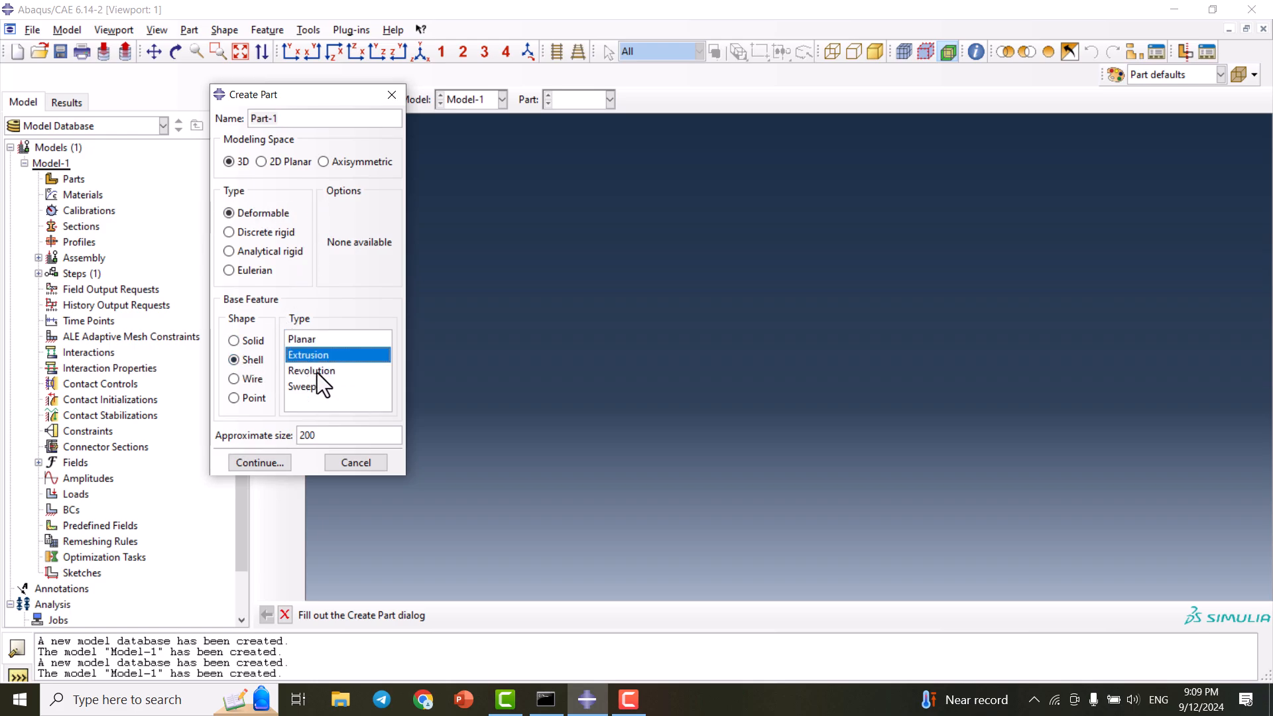
pyautogui.doubleClick(332, 434)
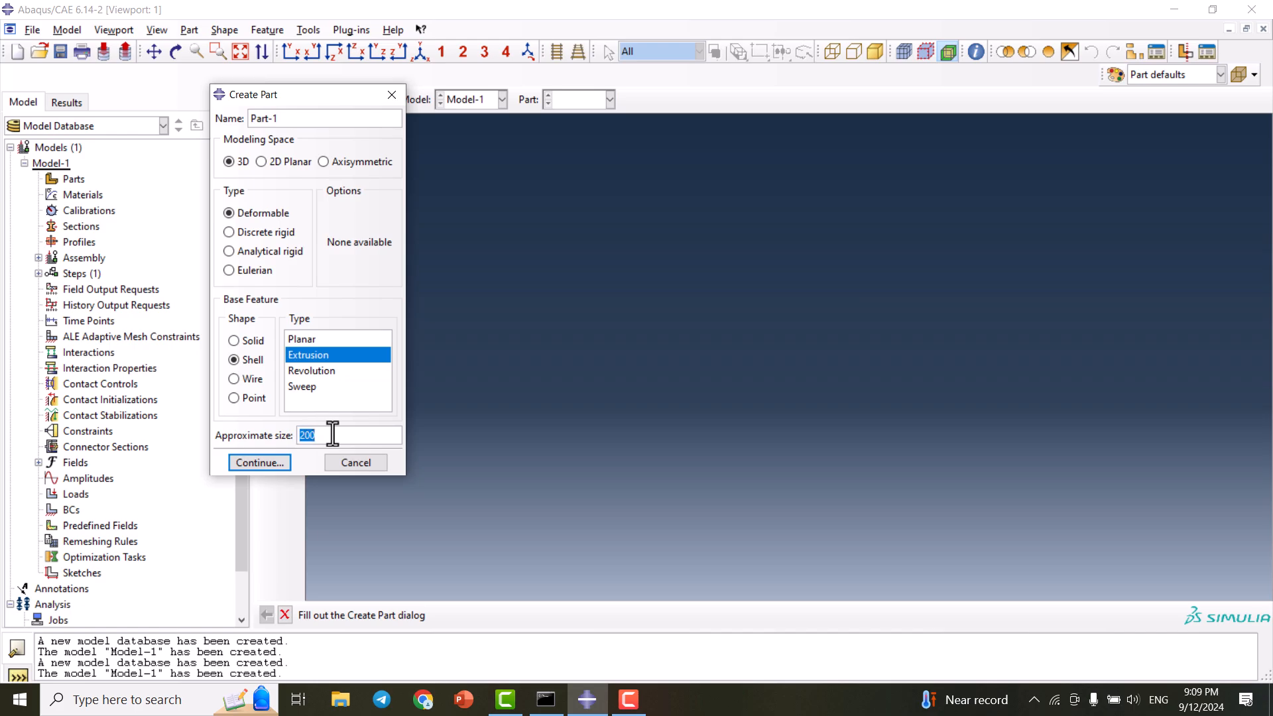
pyautogui.write('400')
pyautogui.click(280, 464)
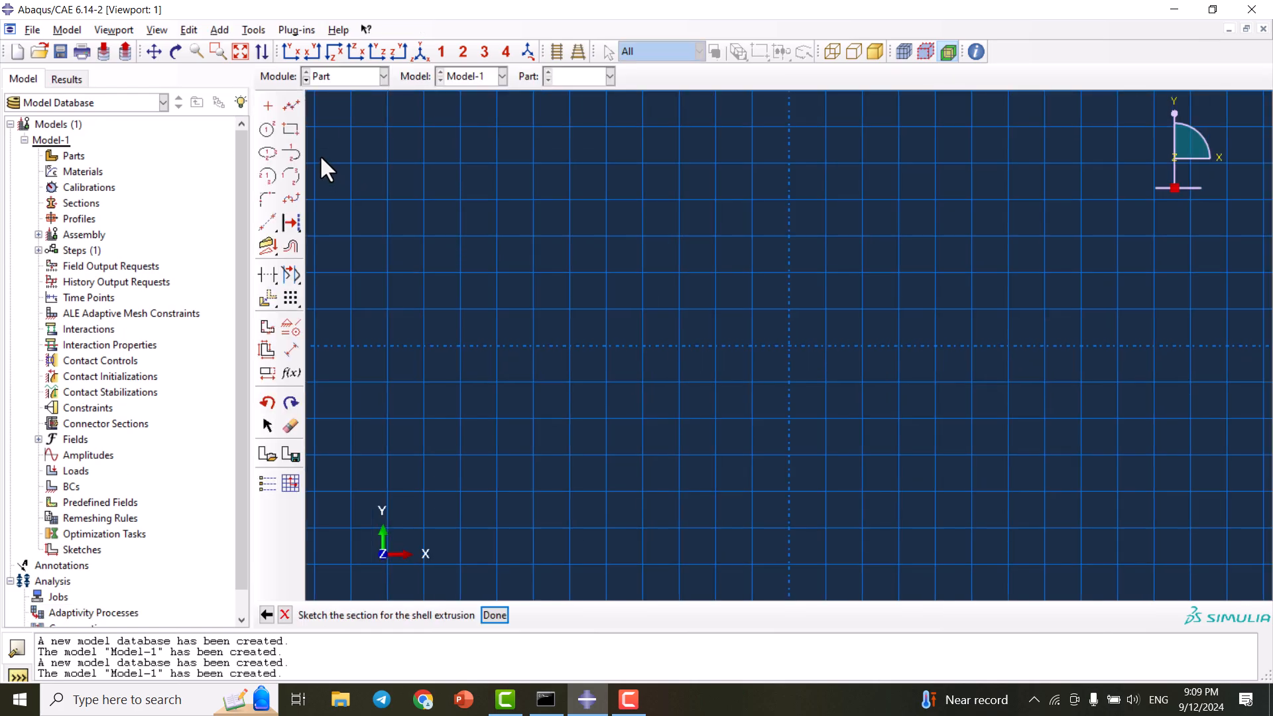
# - Draw a single horizontal line along the horizontal axis as the section profile
pyautogui.click(291, 106)
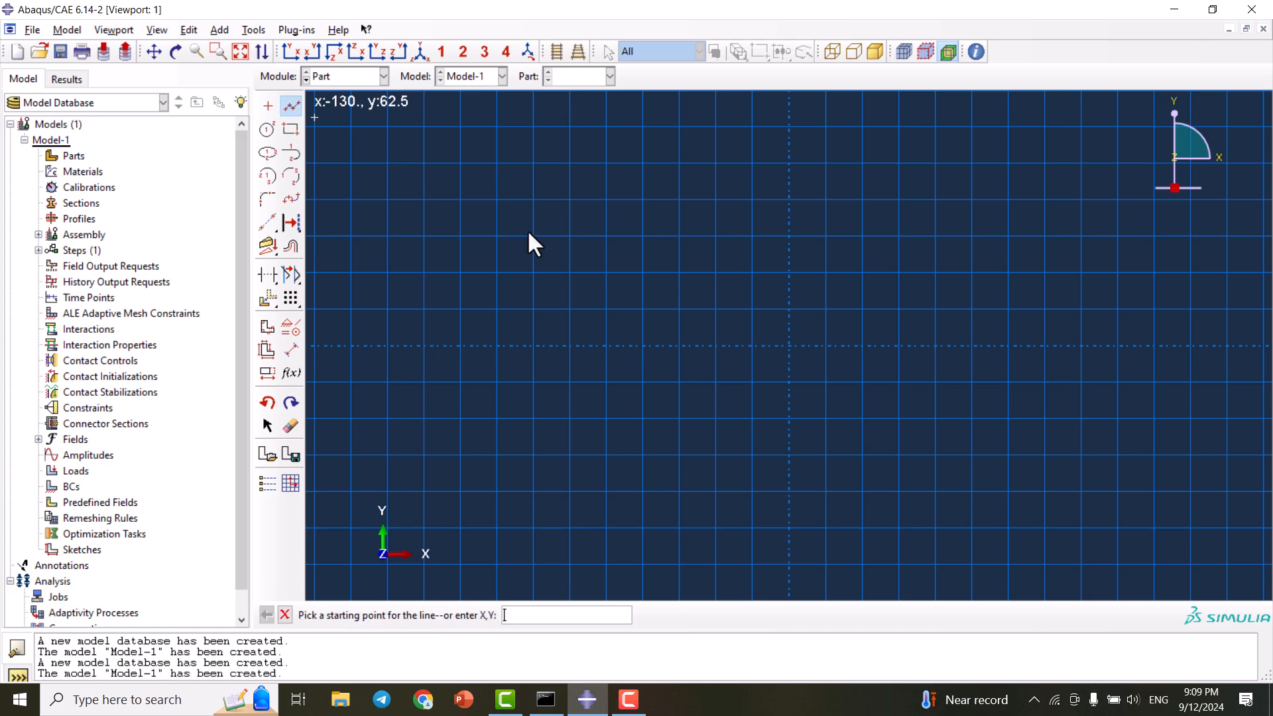
pyautogui.click(606, 345)
pyautogui.click(972, 344)
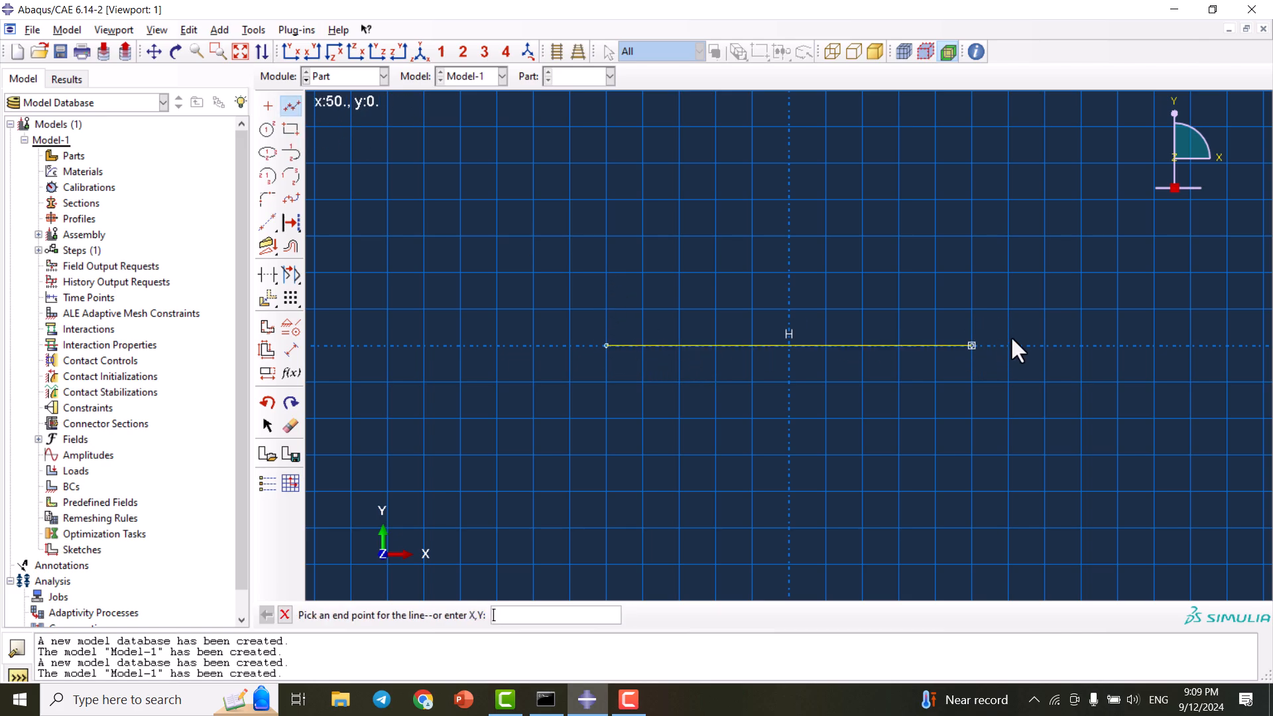
pyautogui.middleClick(776, 337)
pyautogui.scroll(-1, 783, 363)
pyautogui.scroll(4, 783, 363)
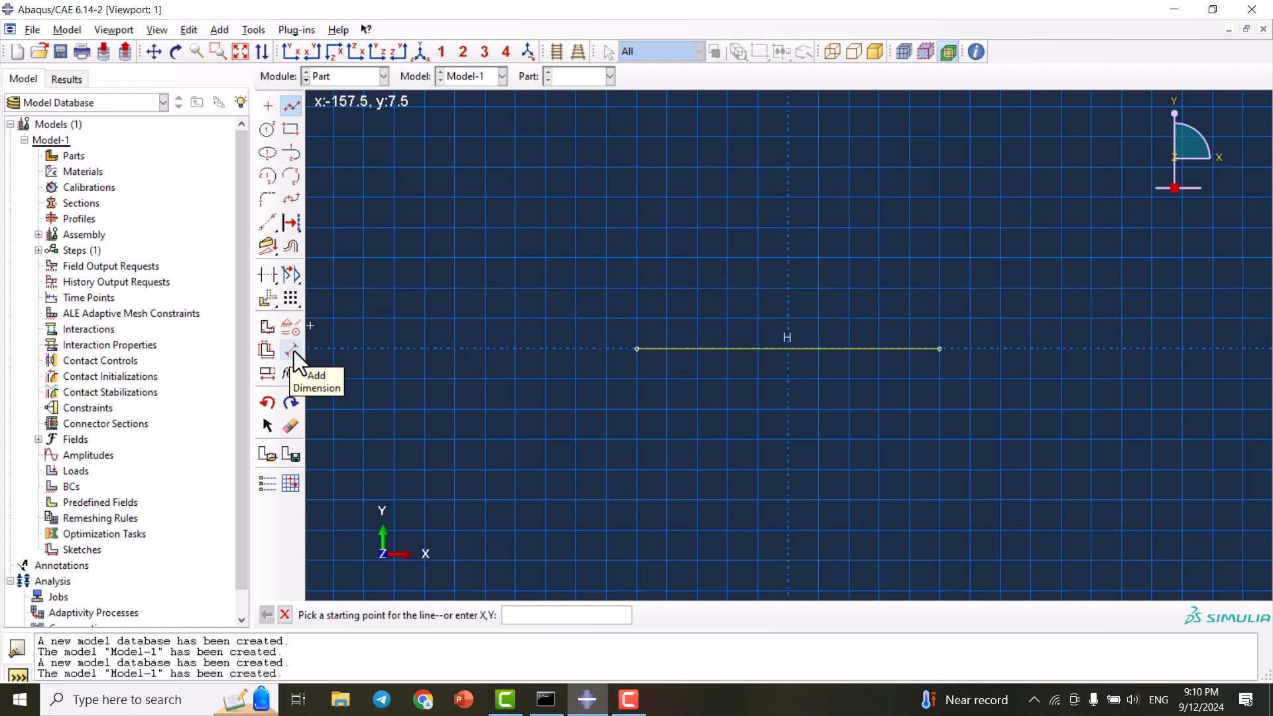
# - Dimension the line's length to 200 and finish the sketch
pyautogui.click(293, 350)
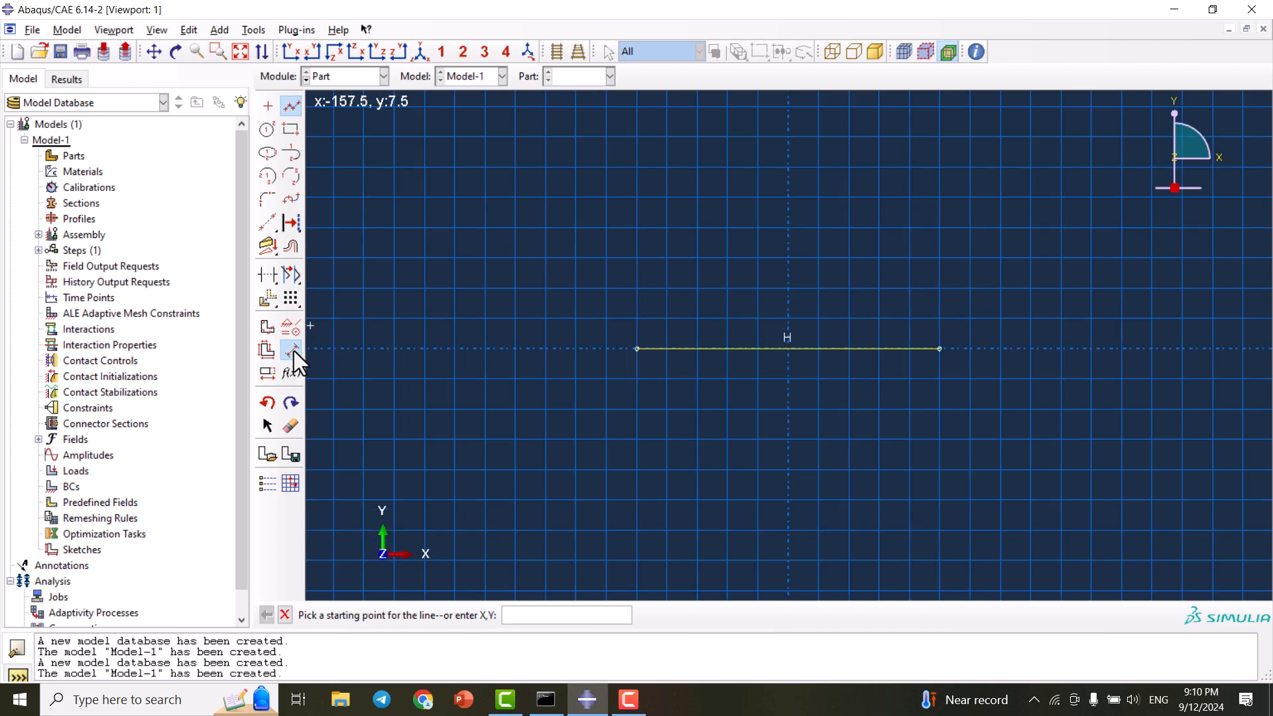
pyautogui.click(779, 348)
pyautogui.click(777, 394)
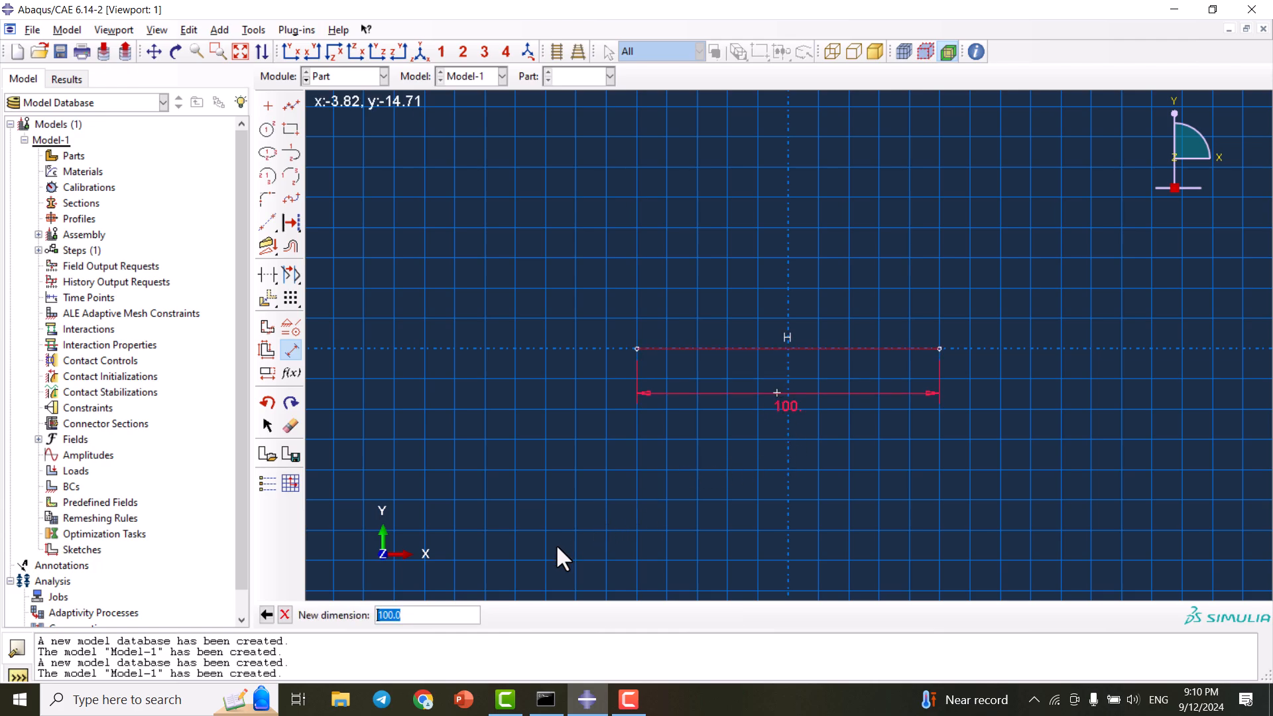
pyautogui.write('200')
pyautogui.press('Return')
pyautogui.scroll(-4, 774, 412)
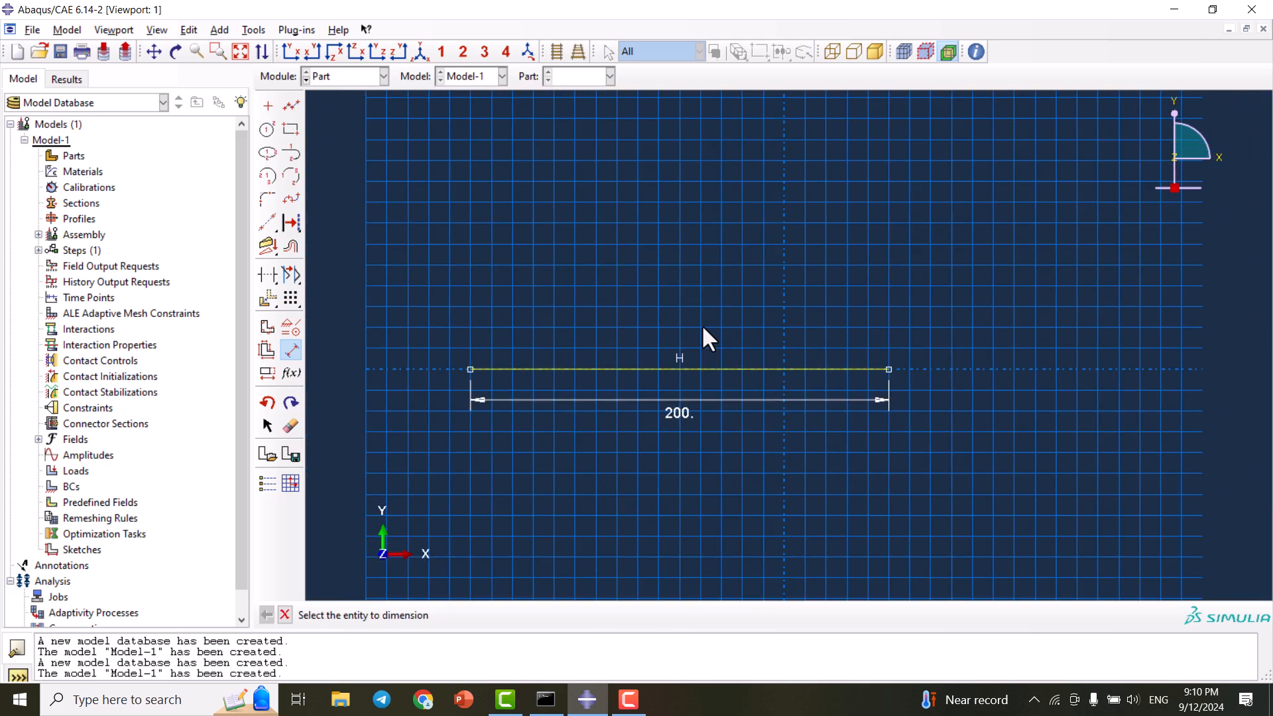
pyautogui.press('Escape')
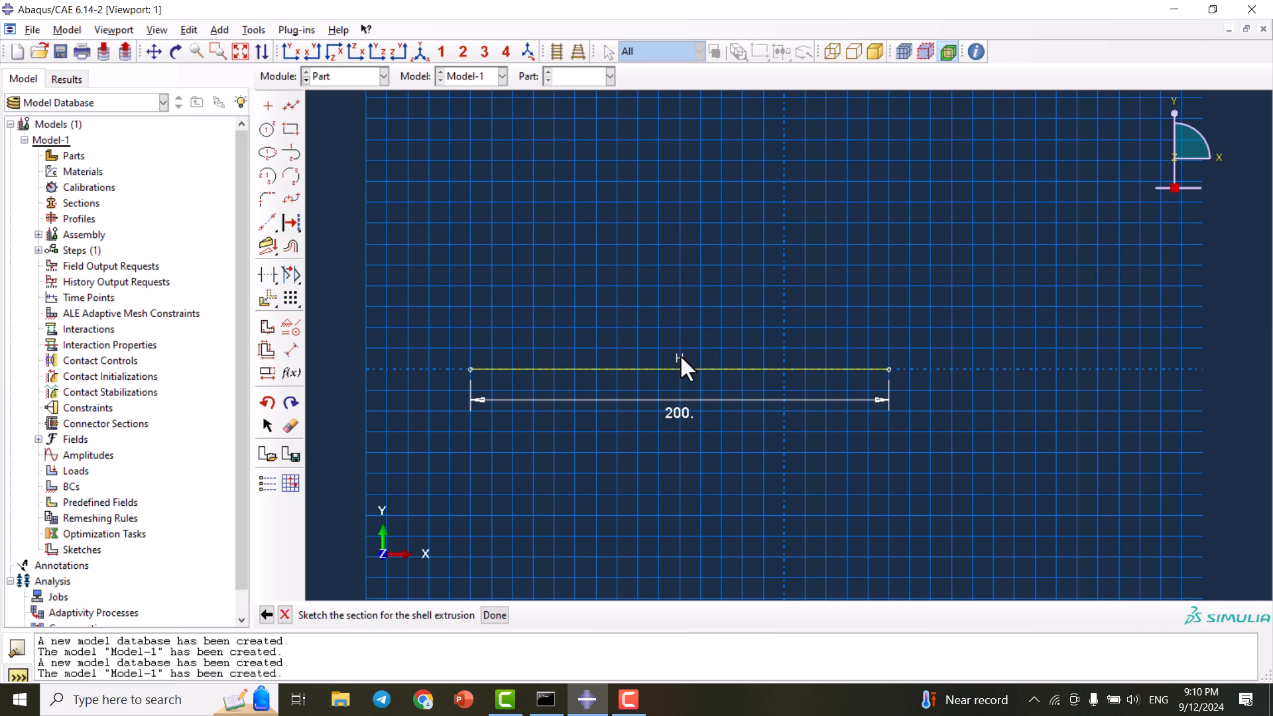
pyautogui.middleClick(693, 318)
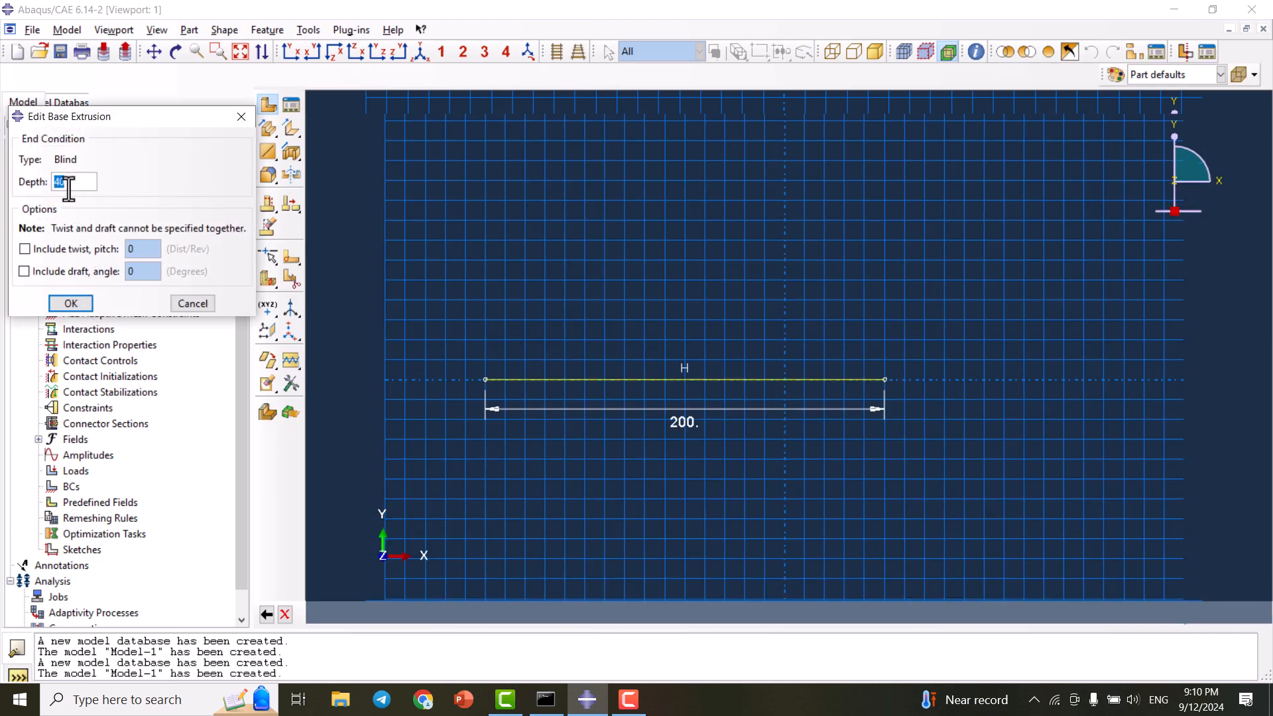
# - Extrude the line to a depth of 100 to form the flat rectangular plate
pyautogui.write('100')
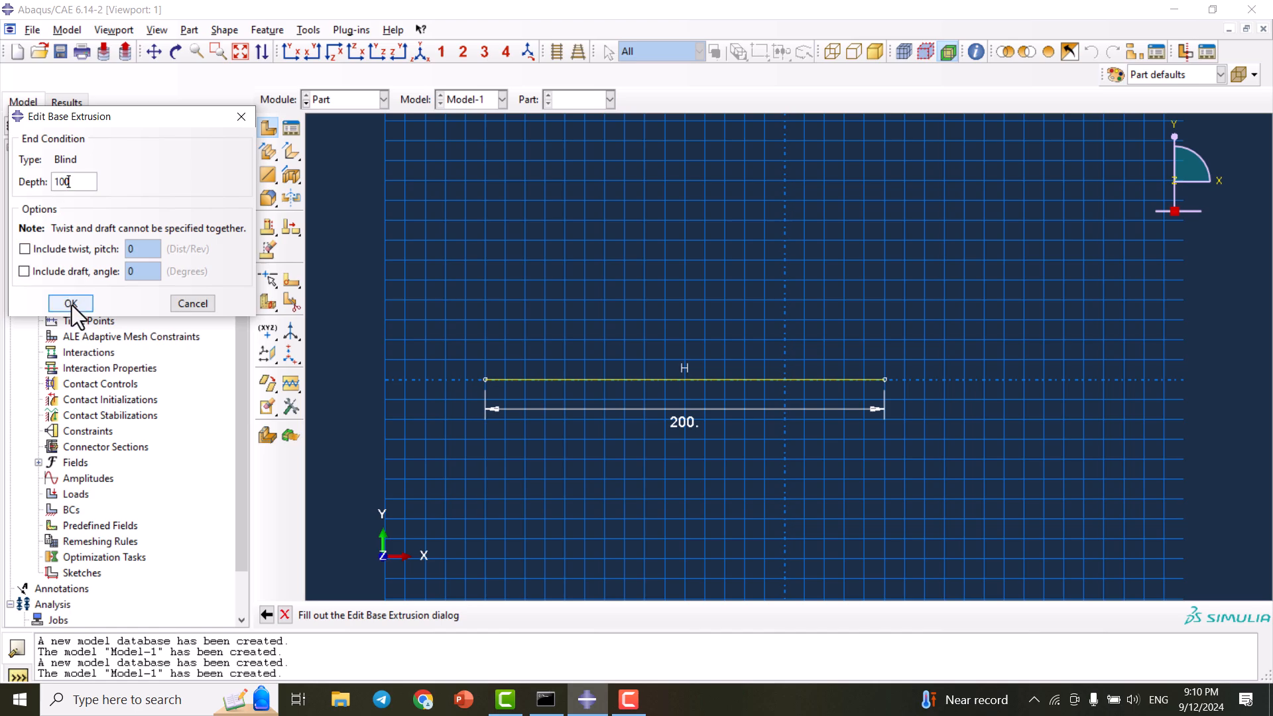
pyautogui.click(70, 304)
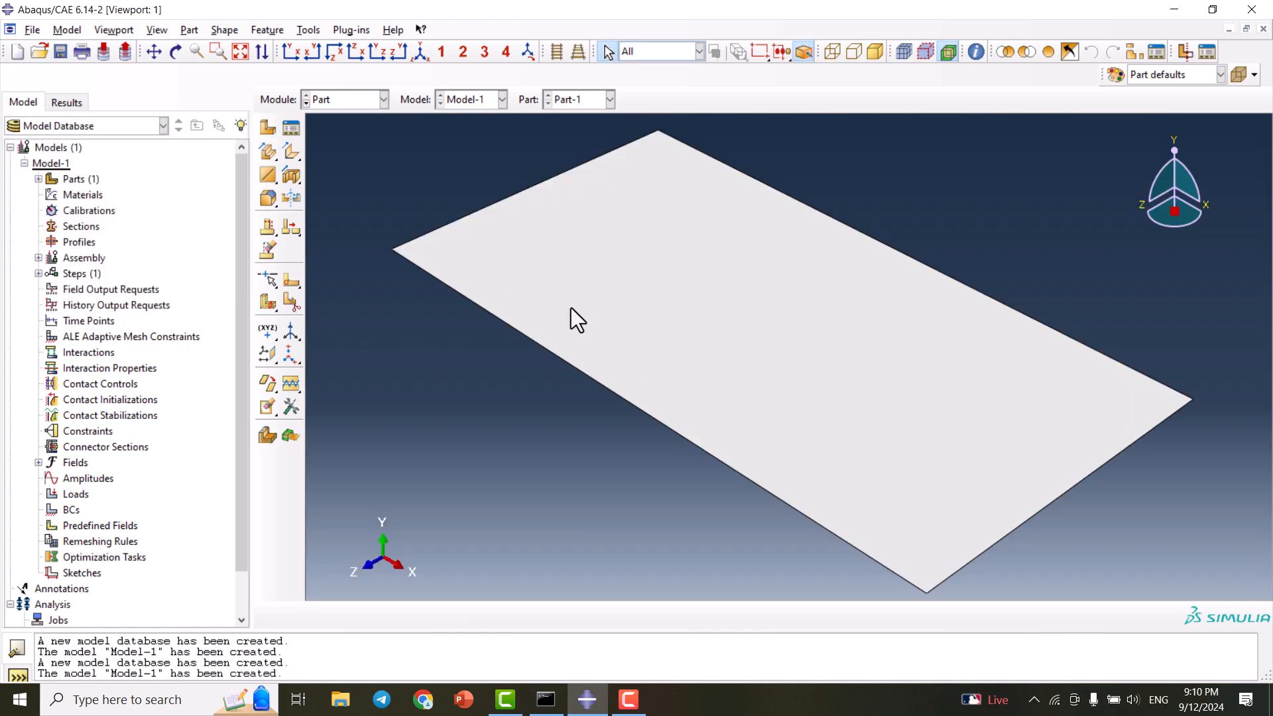
pyautogui.scroll(1, 460, 257)
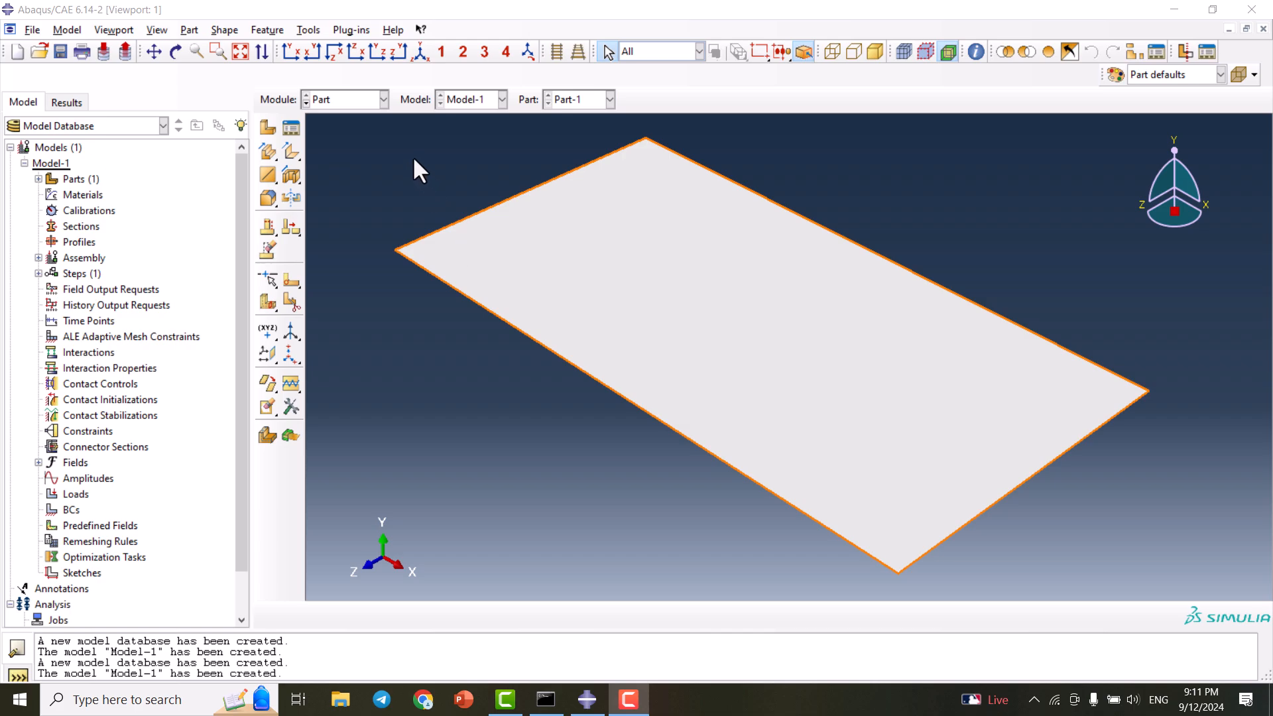
# - In the Property module, create Material-1 with Mechanical Elastic behaviour
pyautogui.click(345, 104)
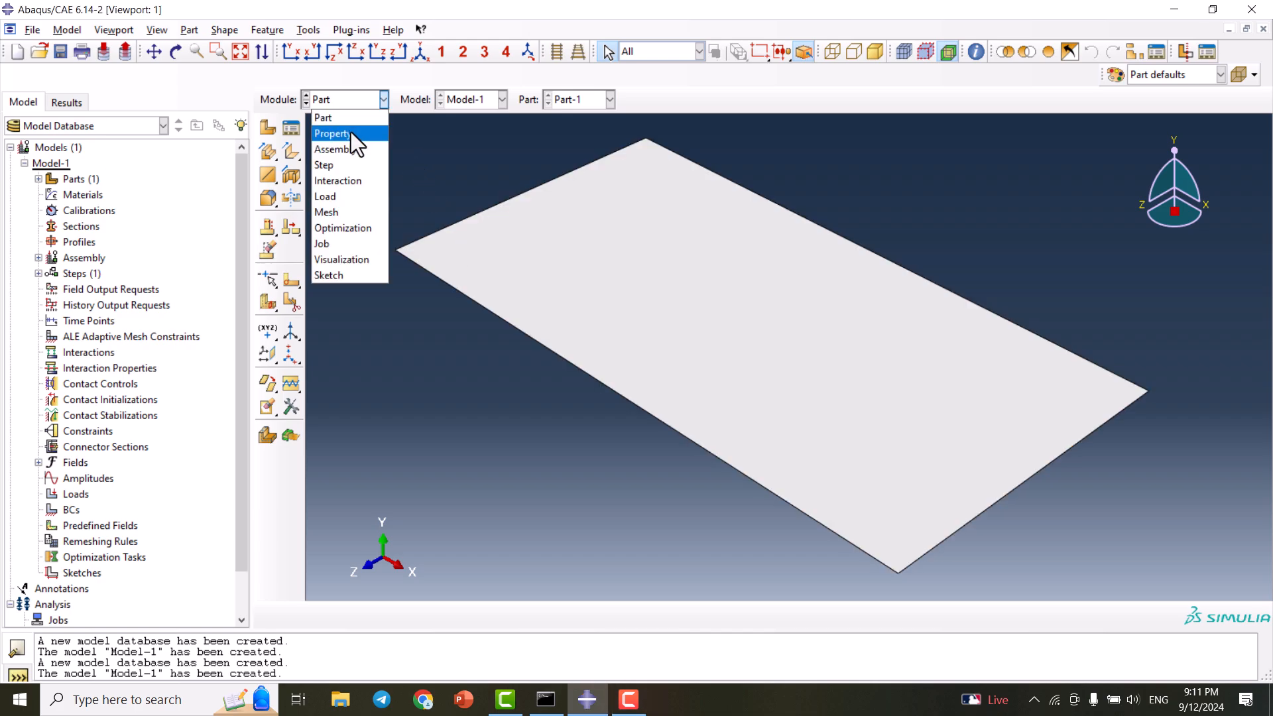
pyautogui.click(351, 133)
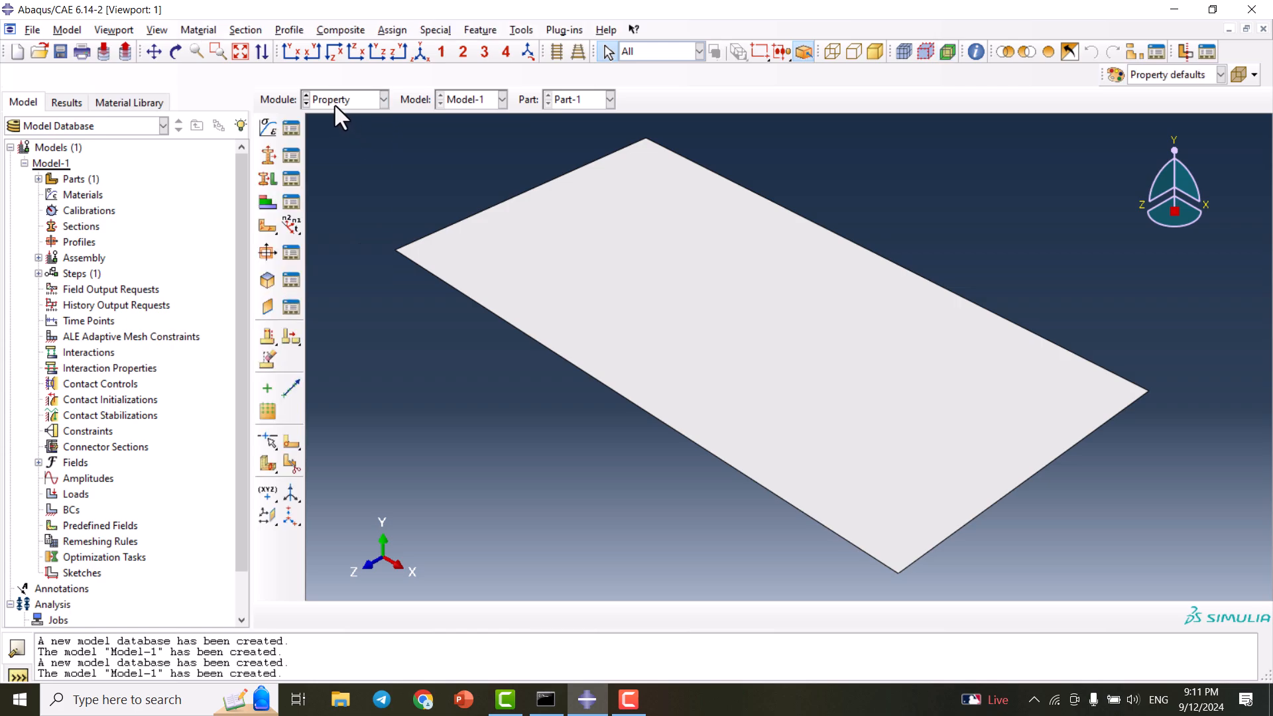
pyautogui.click(270, 129)
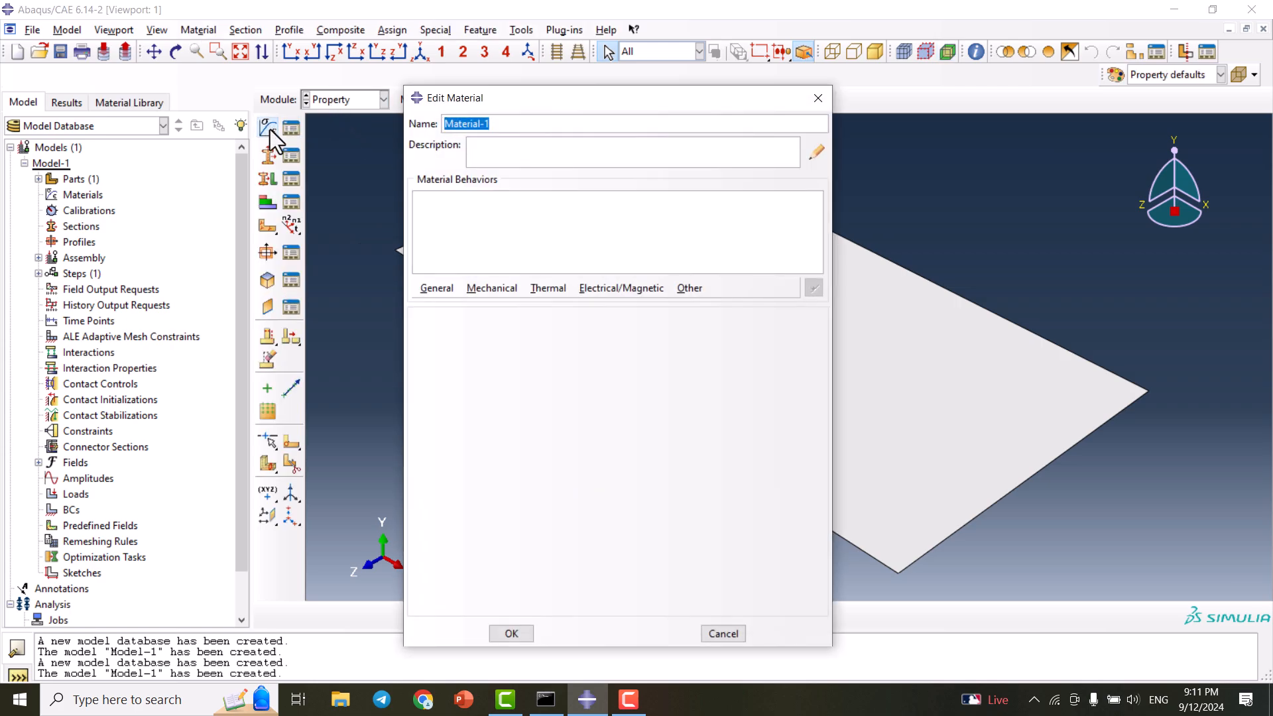
pyautogui.click(475, 290)
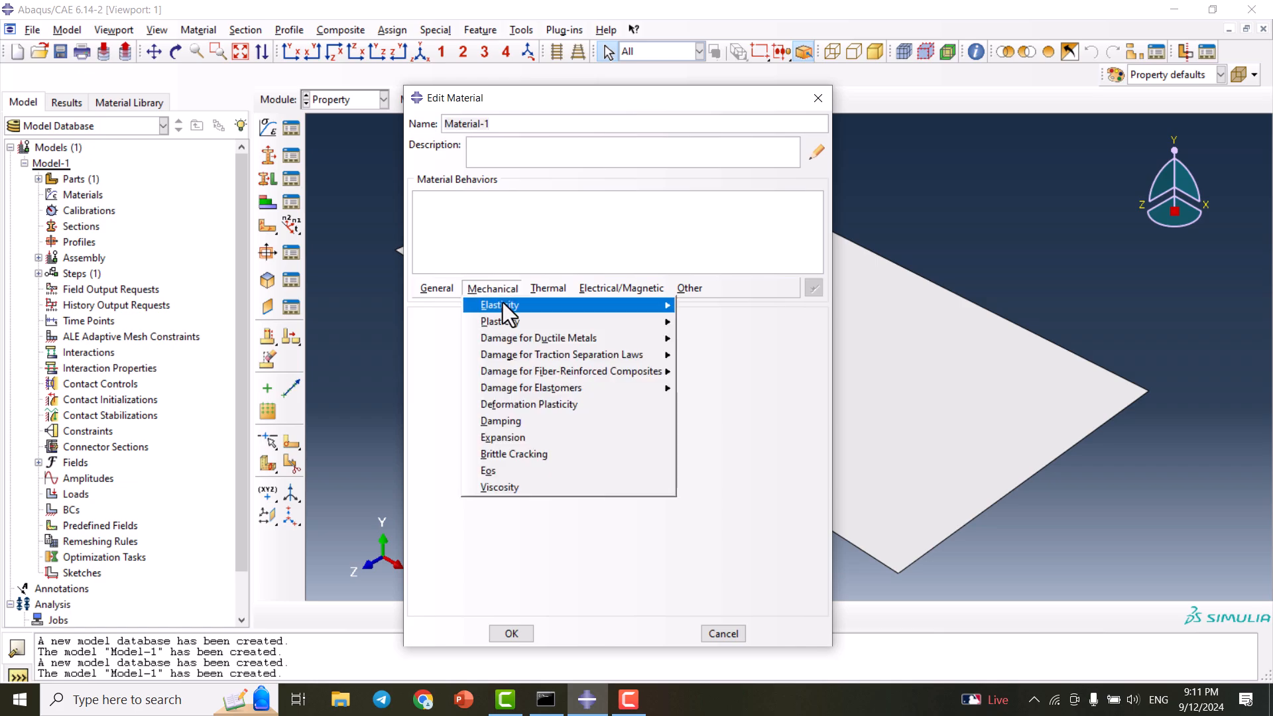
pyautogui.moveTo(656, 305)
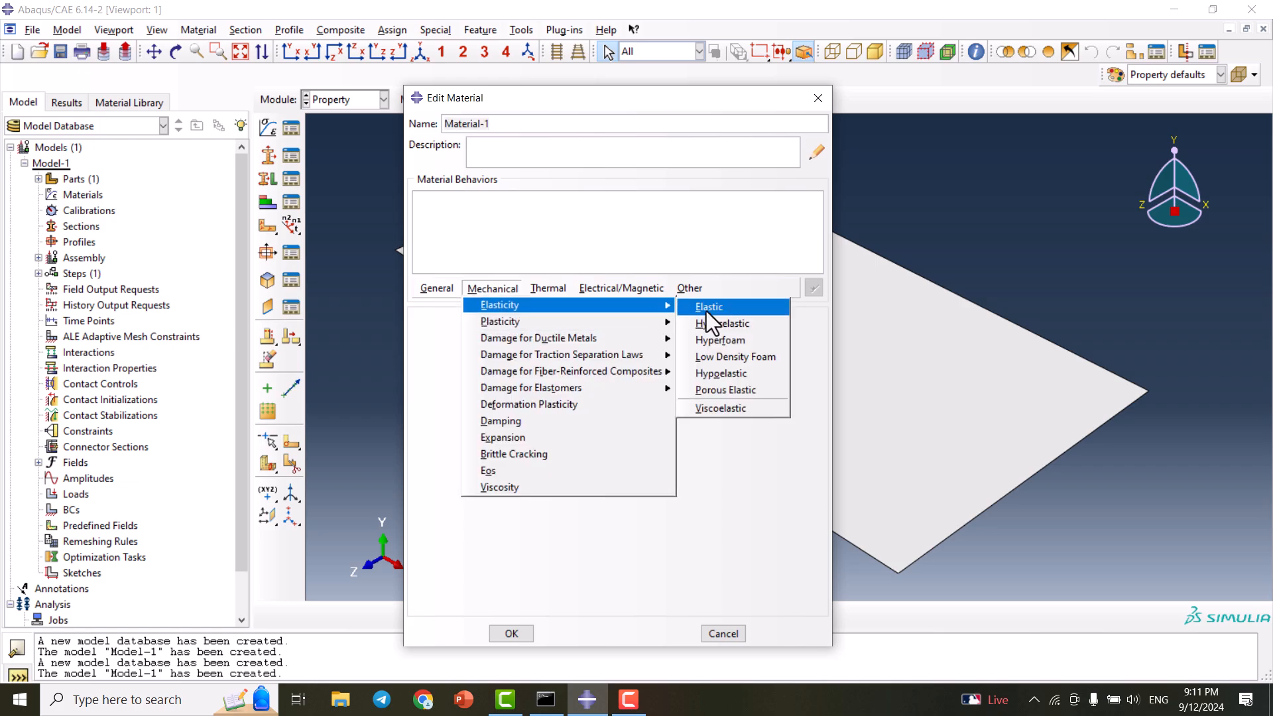
pyautogui.click(713, 310)
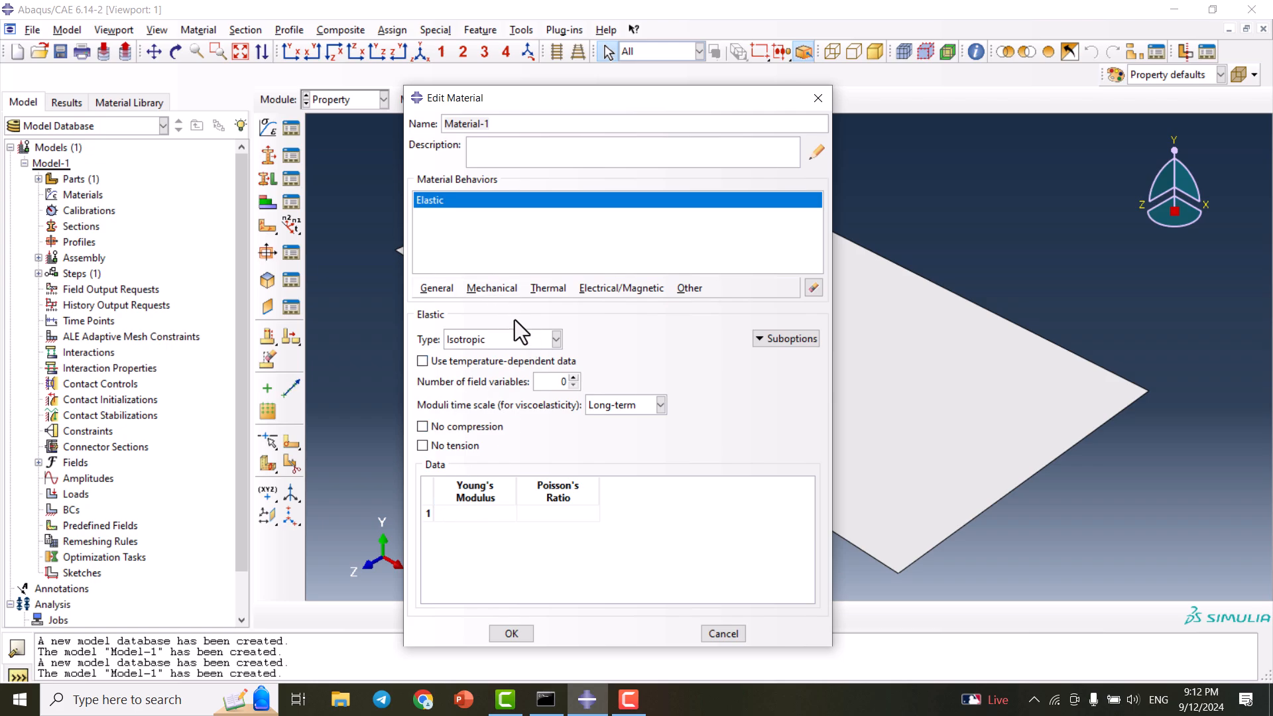
# - Enter Young's modulus 210000 and Poisson's ratio 0.33, then save Material-1
pyautogui.click(498, 285)
pyautogui.moveTo(503, 310)
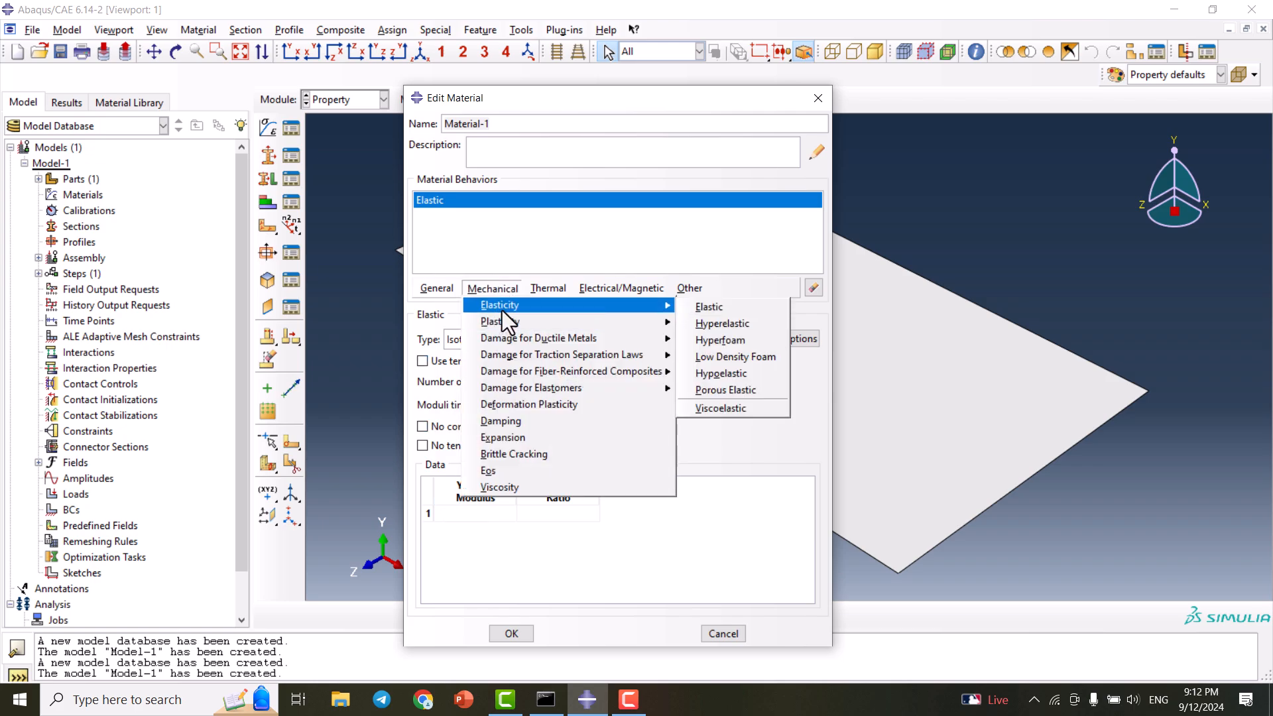
pyautogui.click(504, 286)
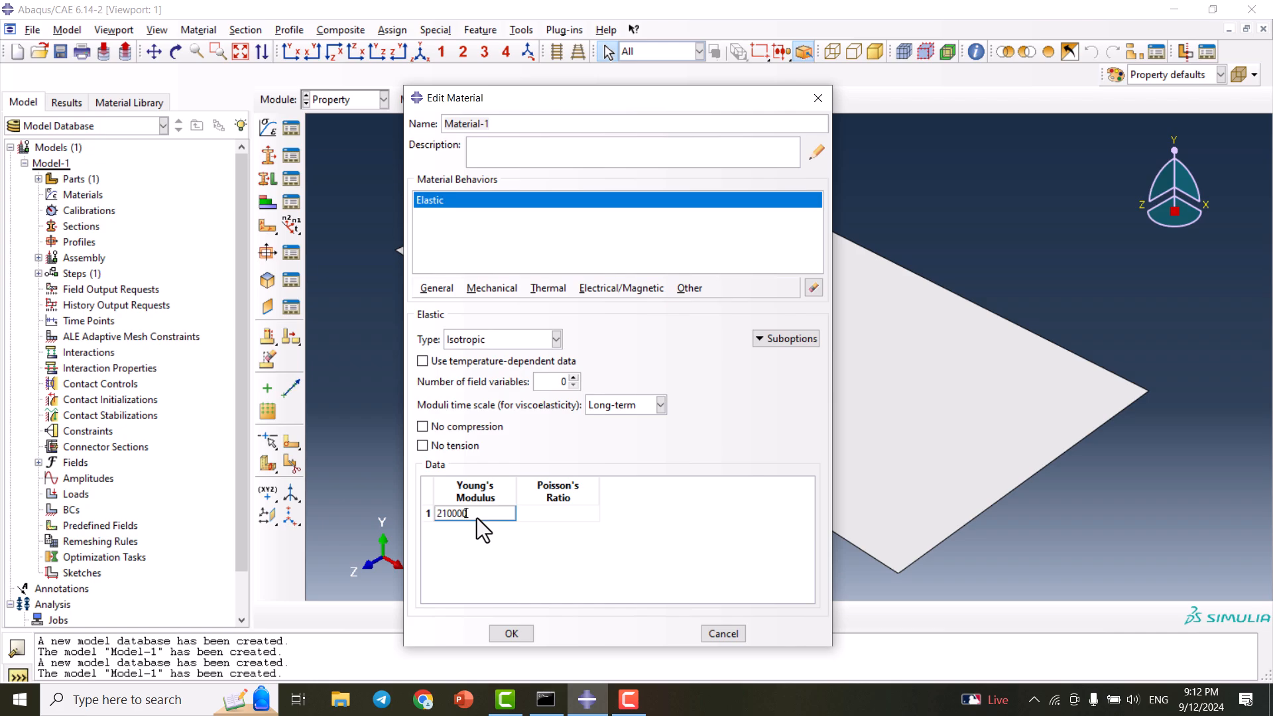
pyautogui.click(567, 519)
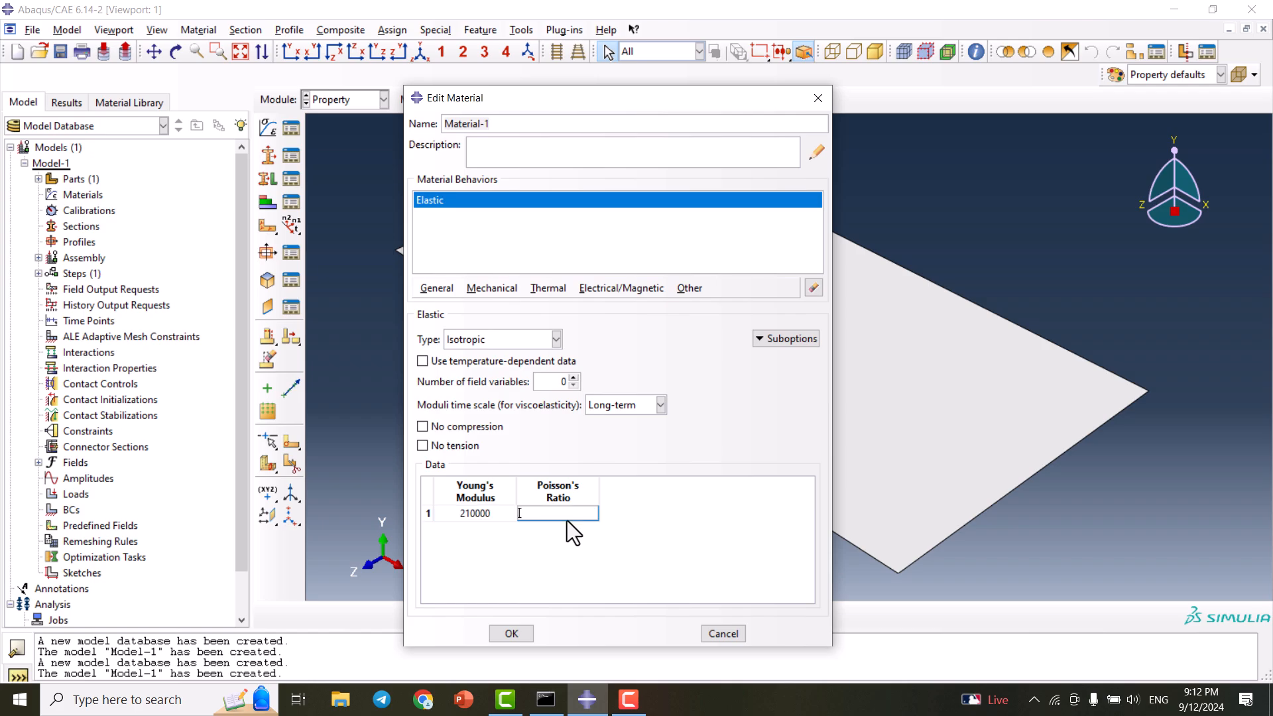
pyautogui.write('0.33')
pyautogui.click(510, 635)
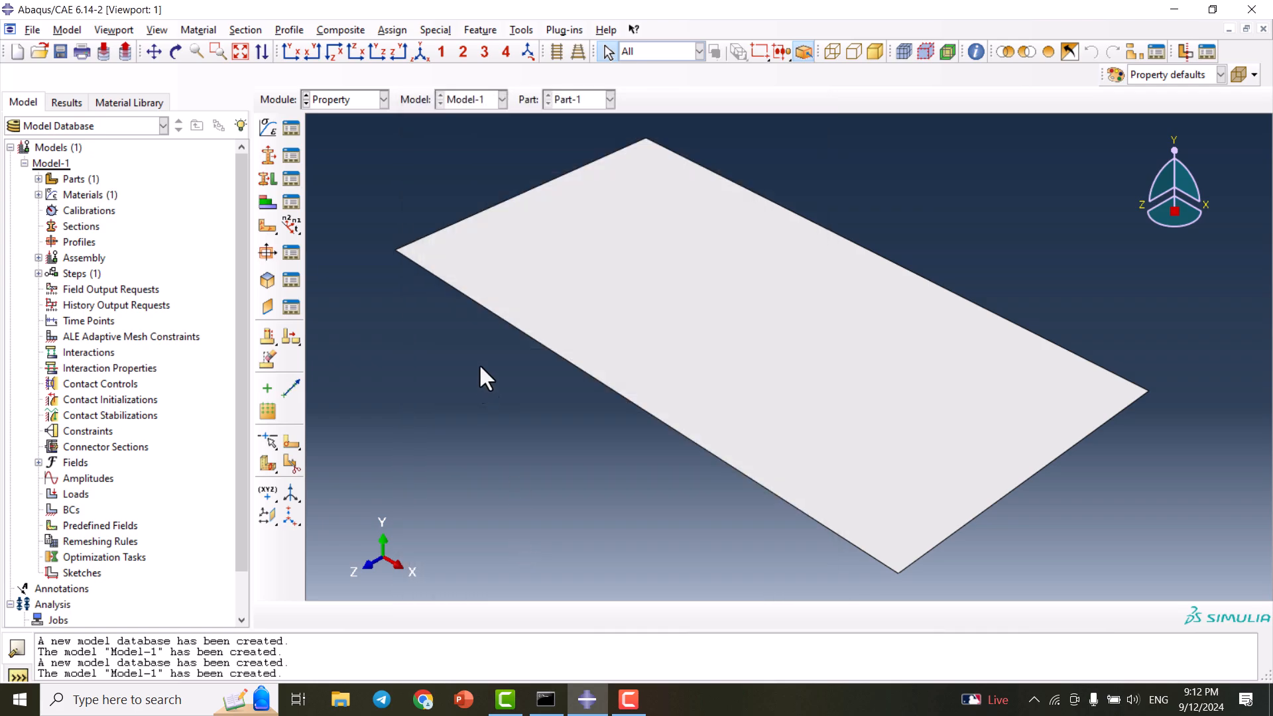
# - Create Section-1 as a homogeneous shell section, thickness 0.8, using Material-1
pyautogui.click(269, 153)
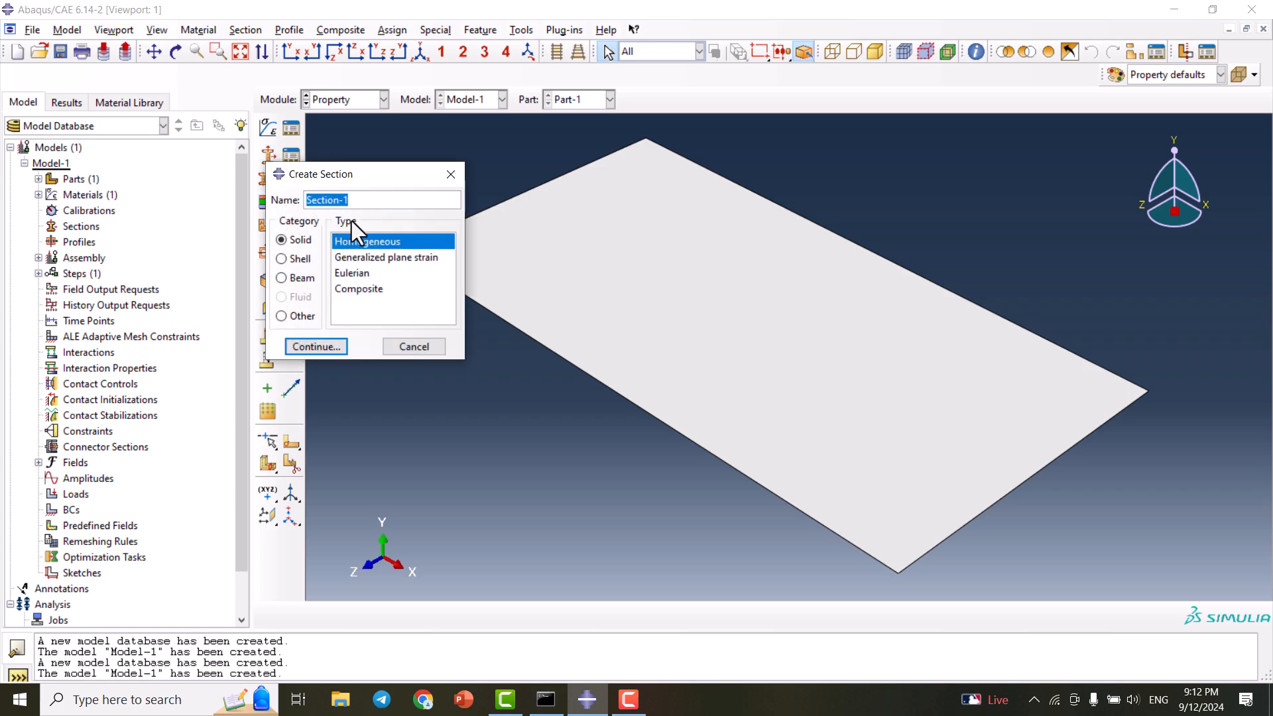
pyautogui.click(296, 259)
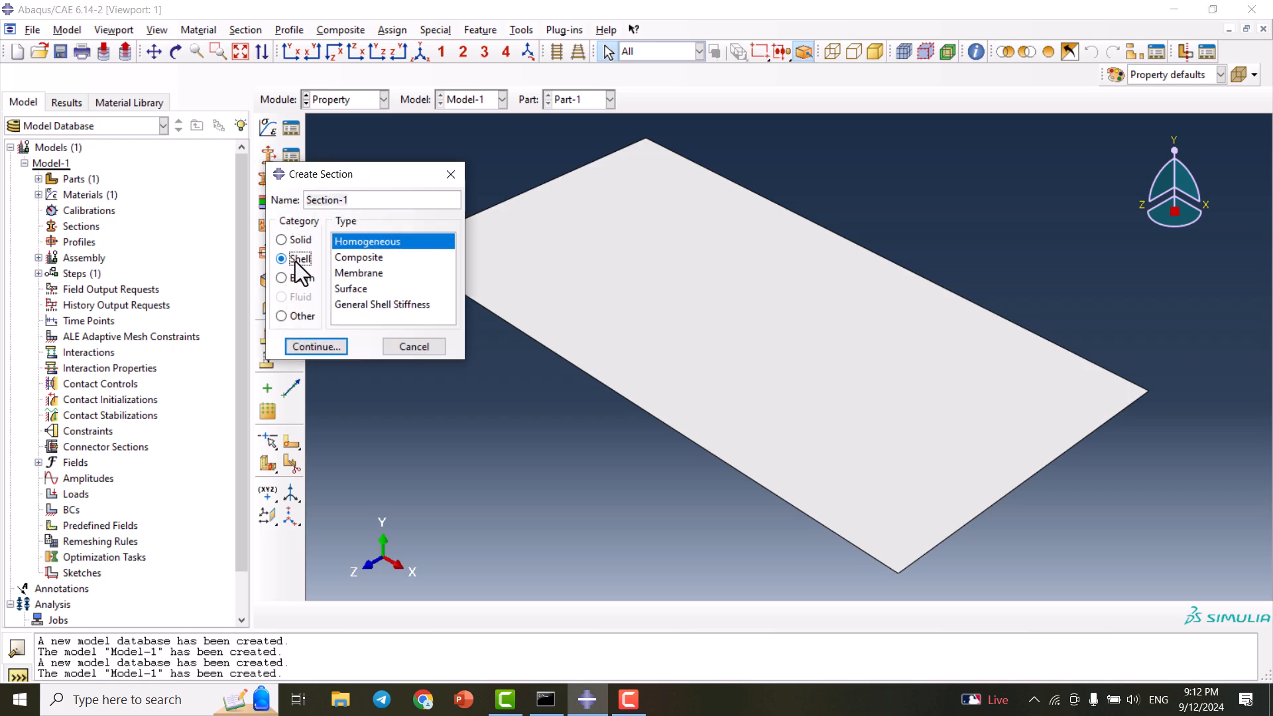
pyautogui.click(330, 348)
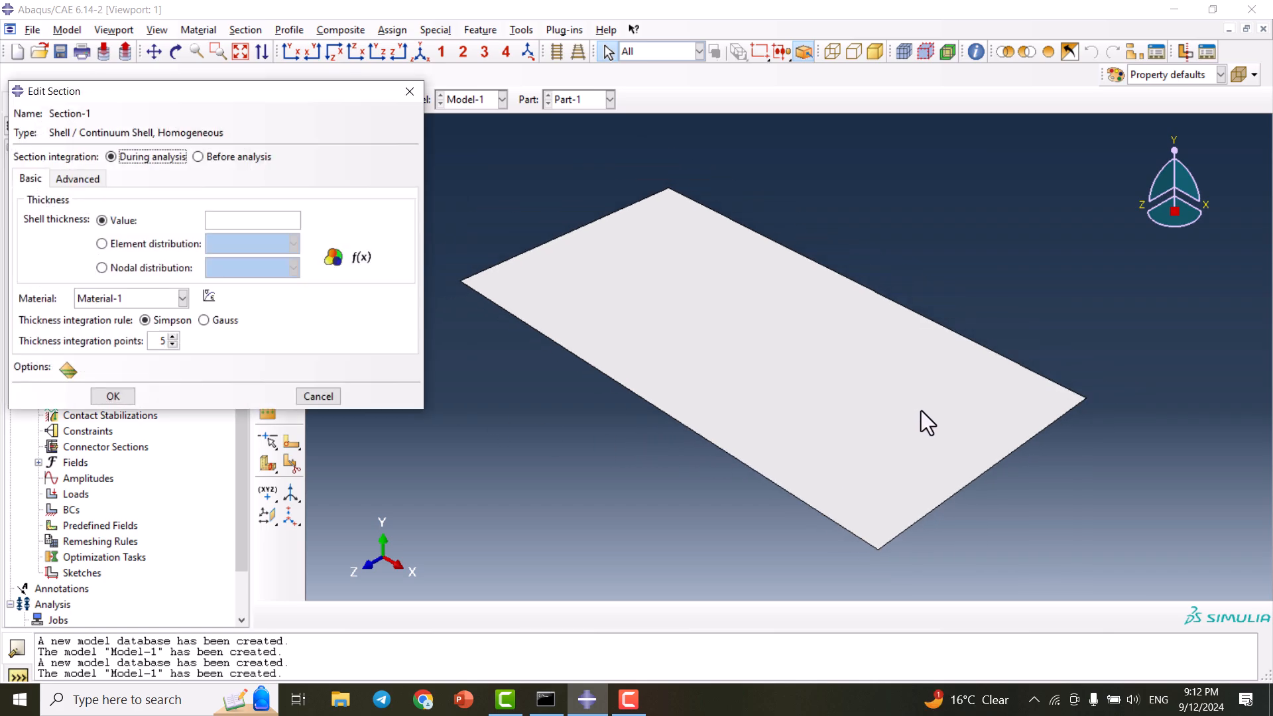
pyautogui.click(228, 219)
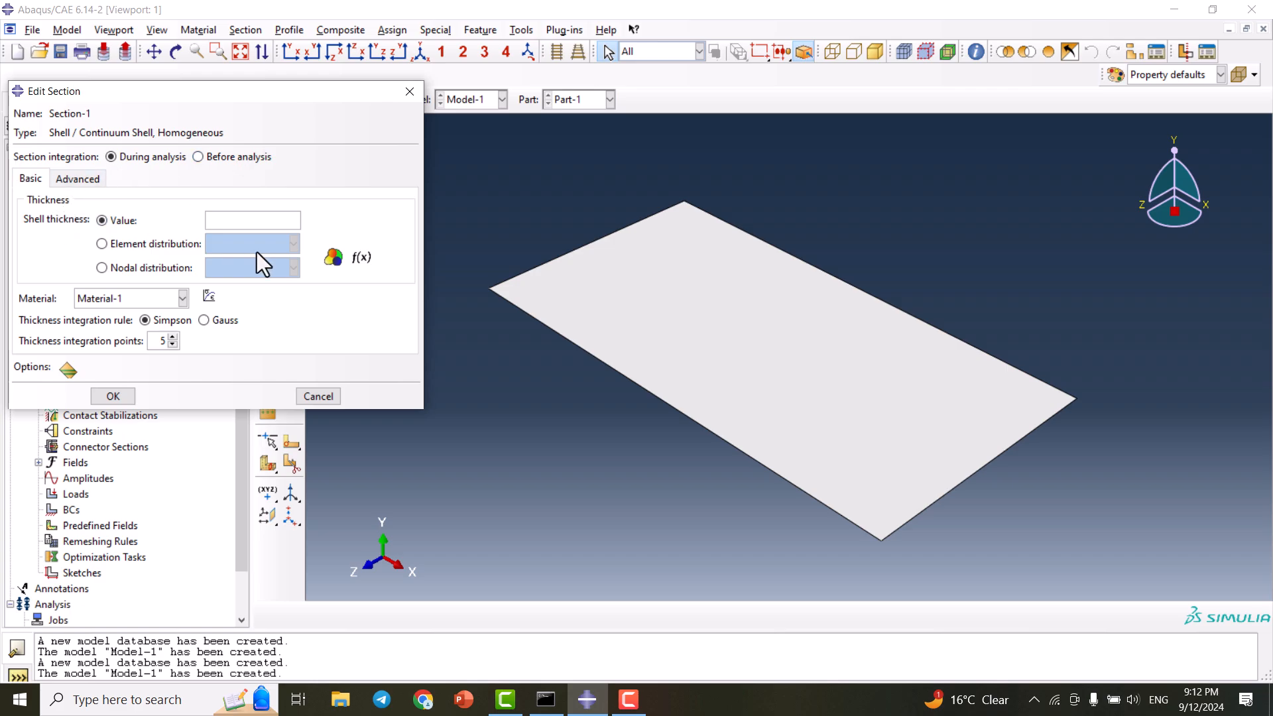
pyautogui.write('0.8')
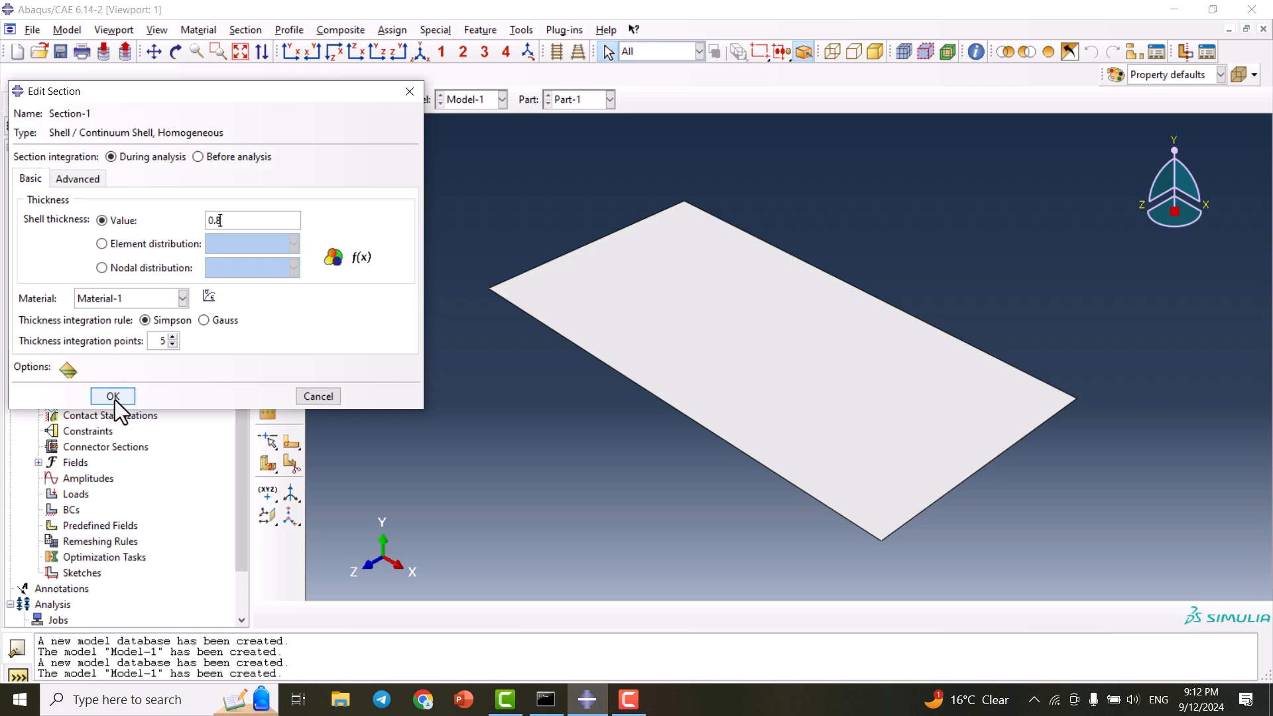
pyautogui.click(129, 297)
pyautogui.click(129, 297)
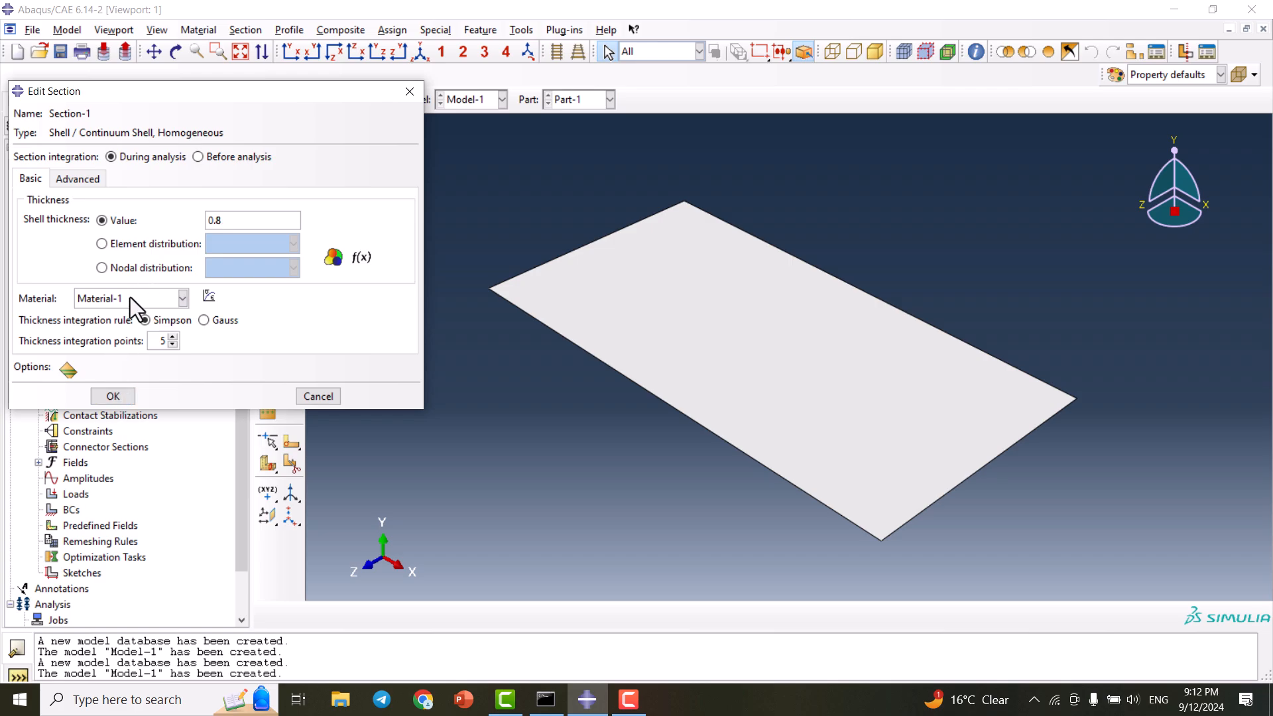
pyautogui.click(122, 397)
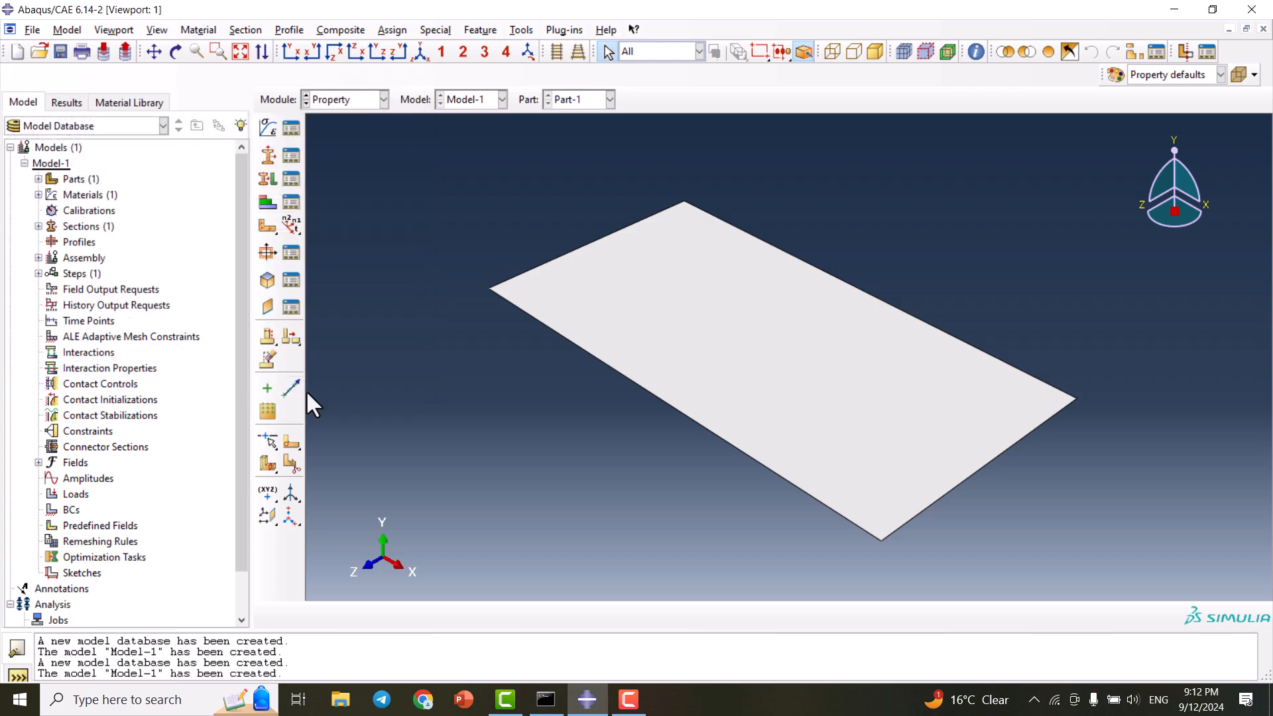
# - Assign Section-1 to the entire plate selected by a box around it
pyautogui.click(266, 176)
pyautogui.moveTo(438, 152); pyautogui.dragTo(1056, 568)
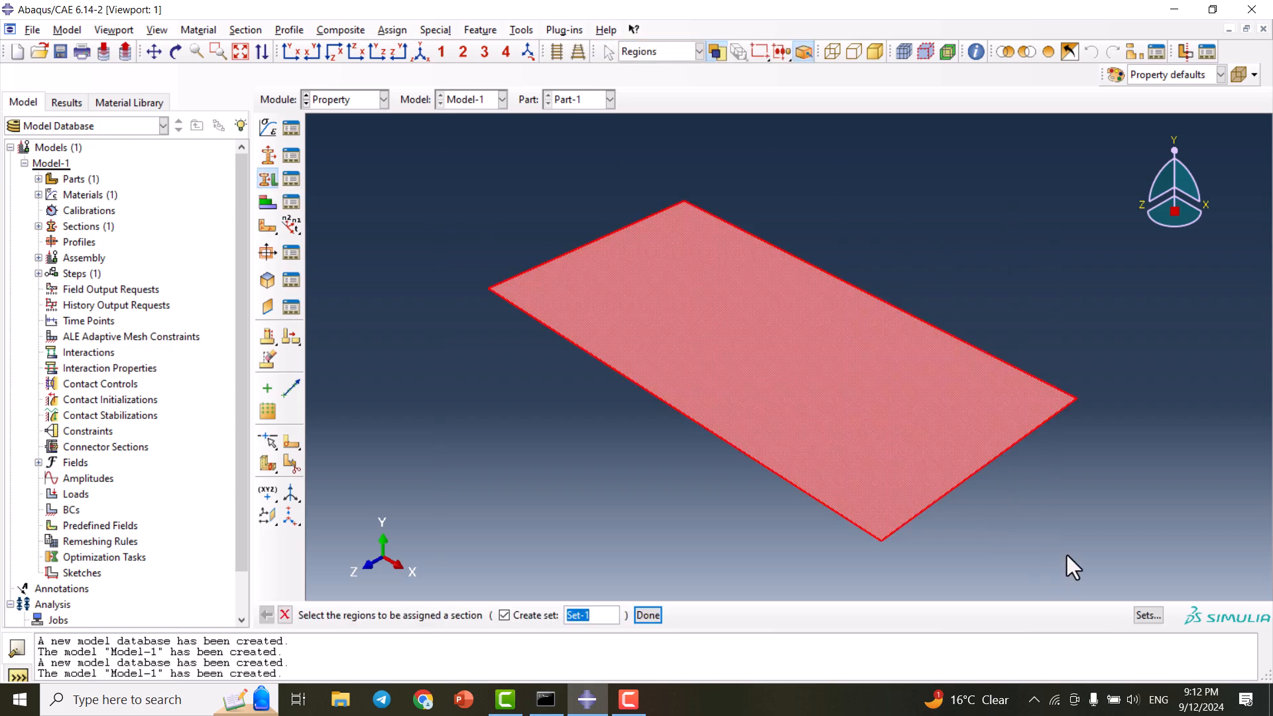
pyautogui.click(647, 615)
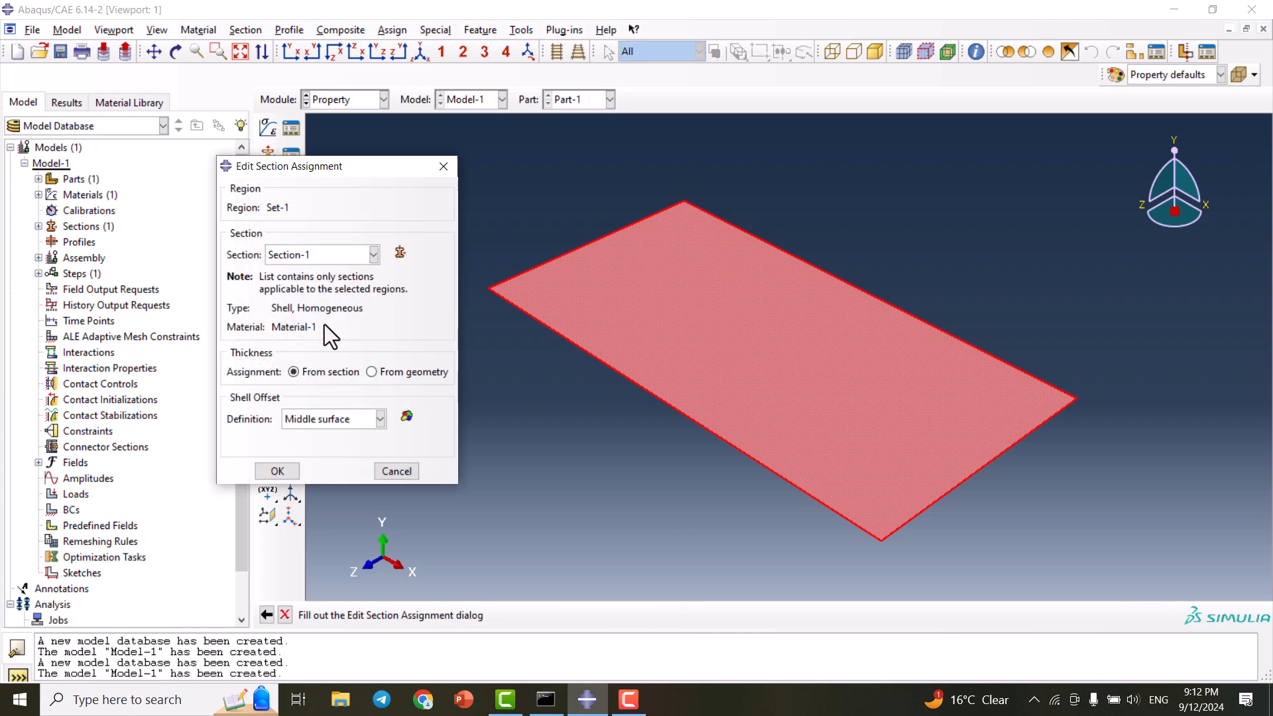
pyautogui.click(266, 472)
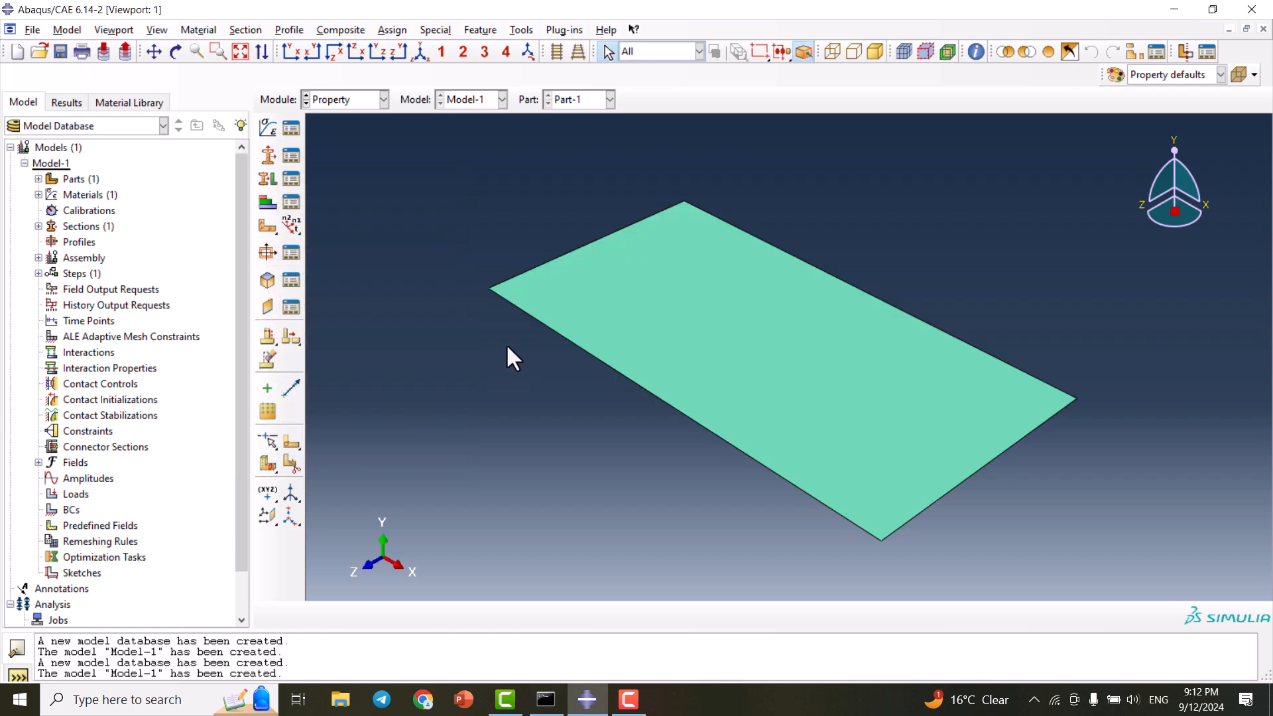
pyautogui.scroll(1, 459, 234)
pyautogui.scroll(-2, 834, 294)
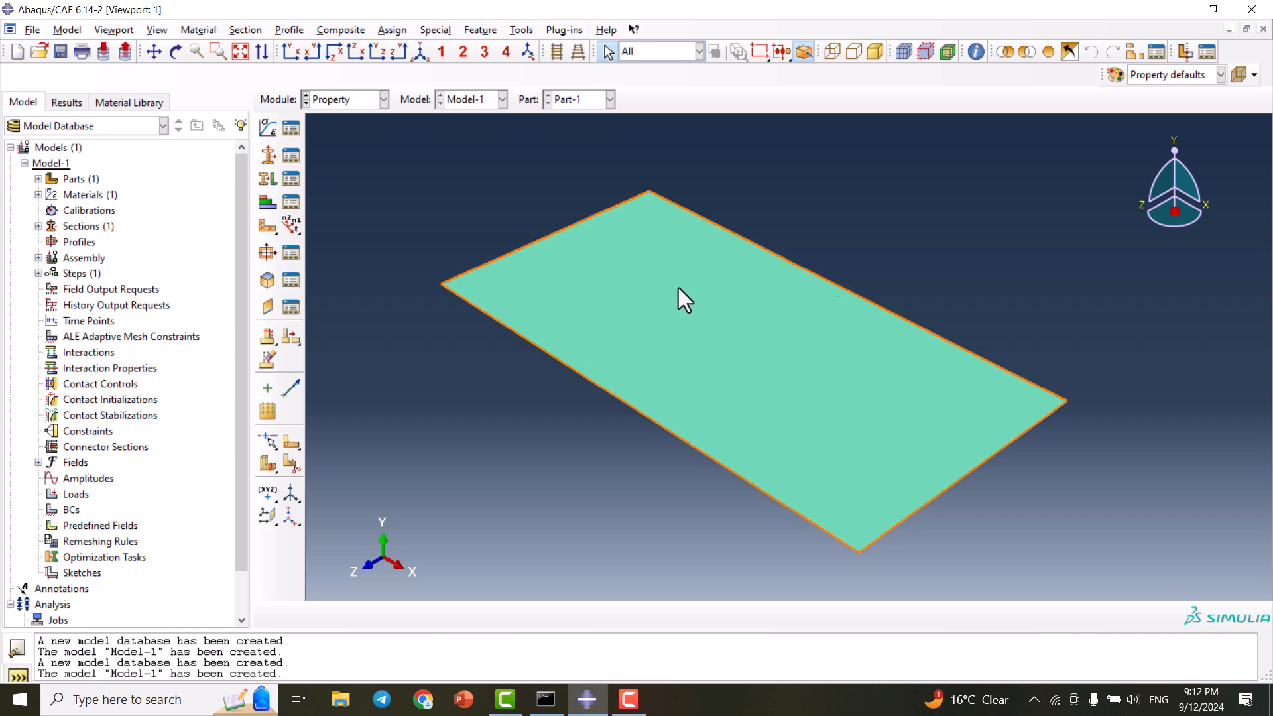
pyautogui.click(362, 101)
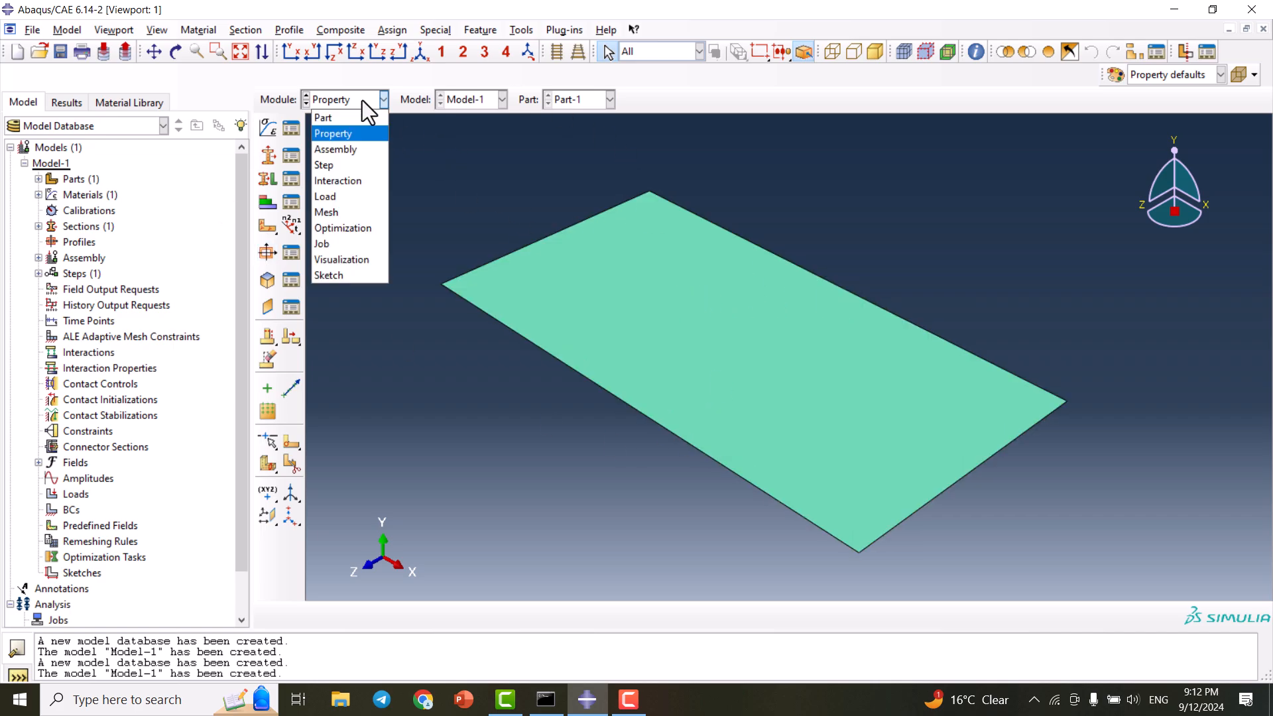
# - In the Assembly module, add an independent (mesh on instance) Part-1 instance
pyautogui.click(358, 149)
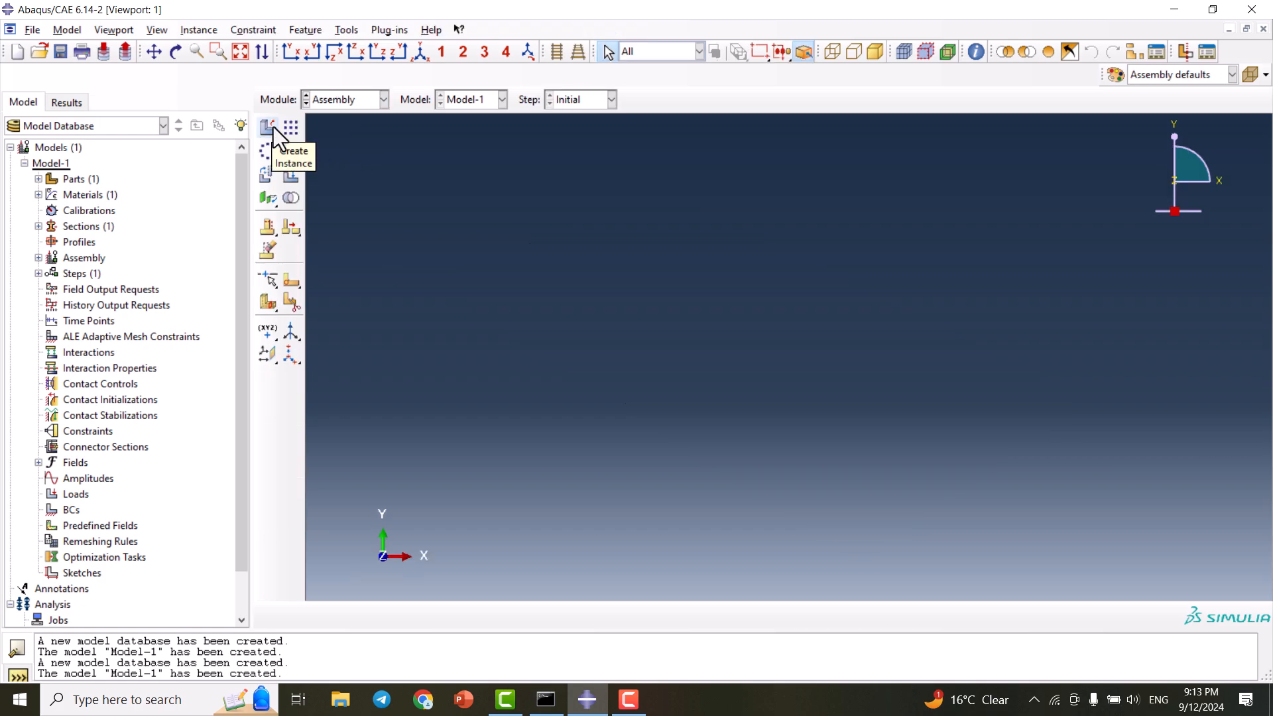
pyautogui.click(272, 127)
pyautogui.moveTo(138, 198); pyautogui.dragTo(300, 131)
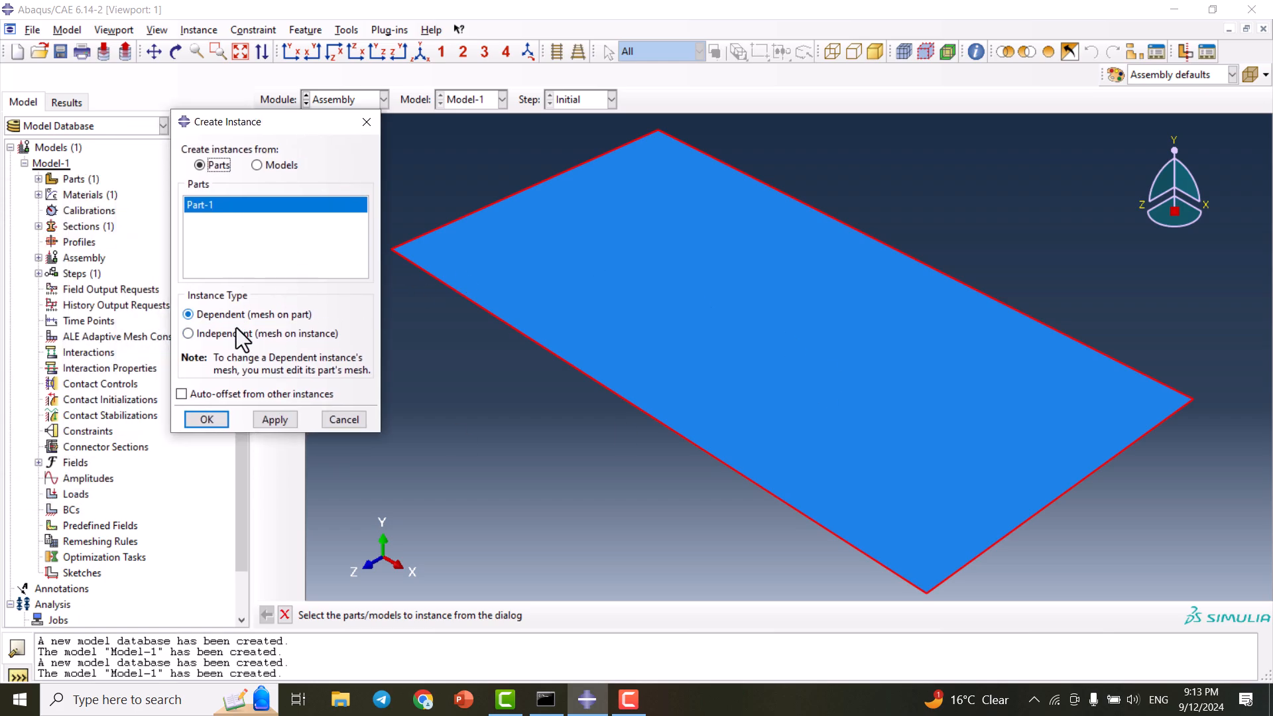
pyautogui.click(208, 333)
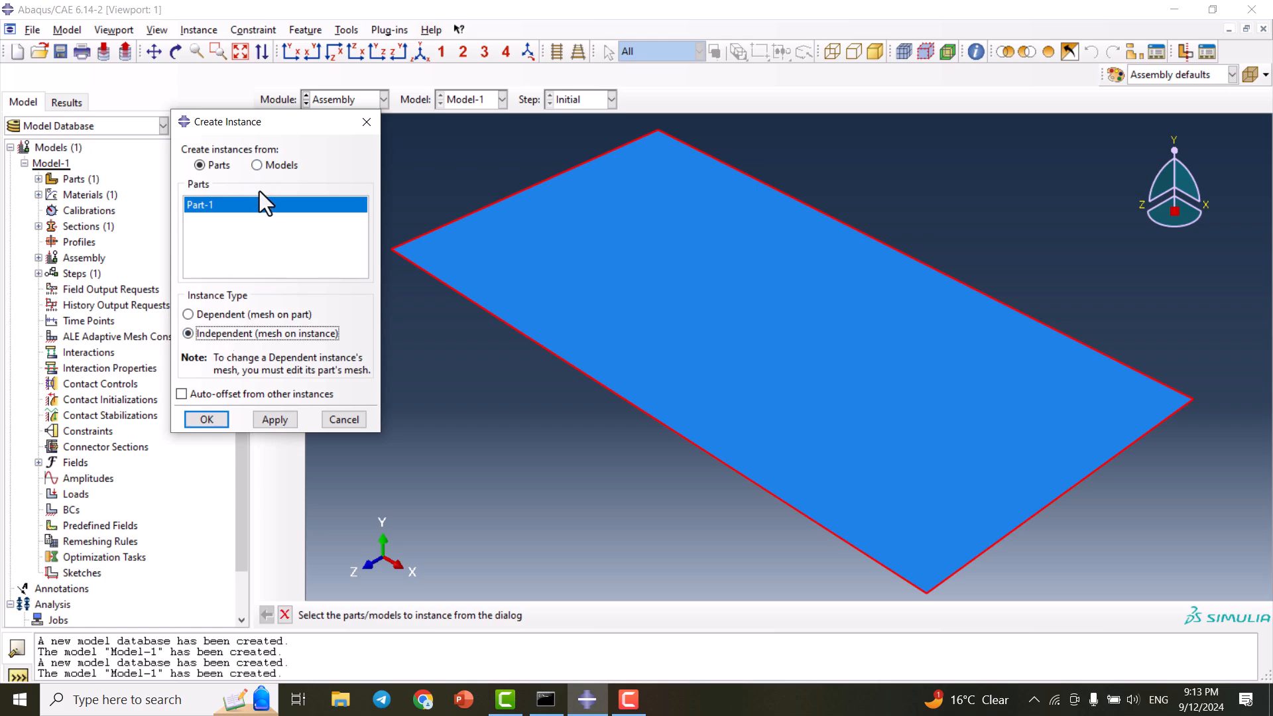
pyautogui.click(205, 416)
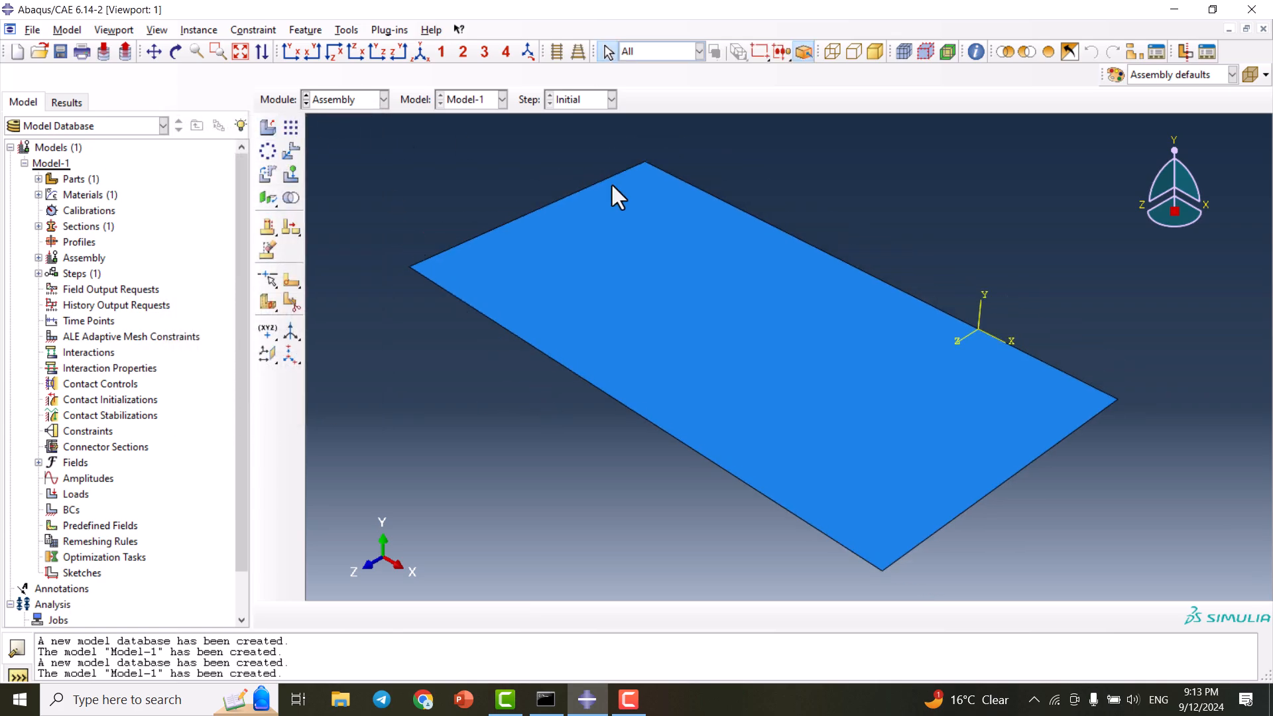
pyautogui.click(346, 99)
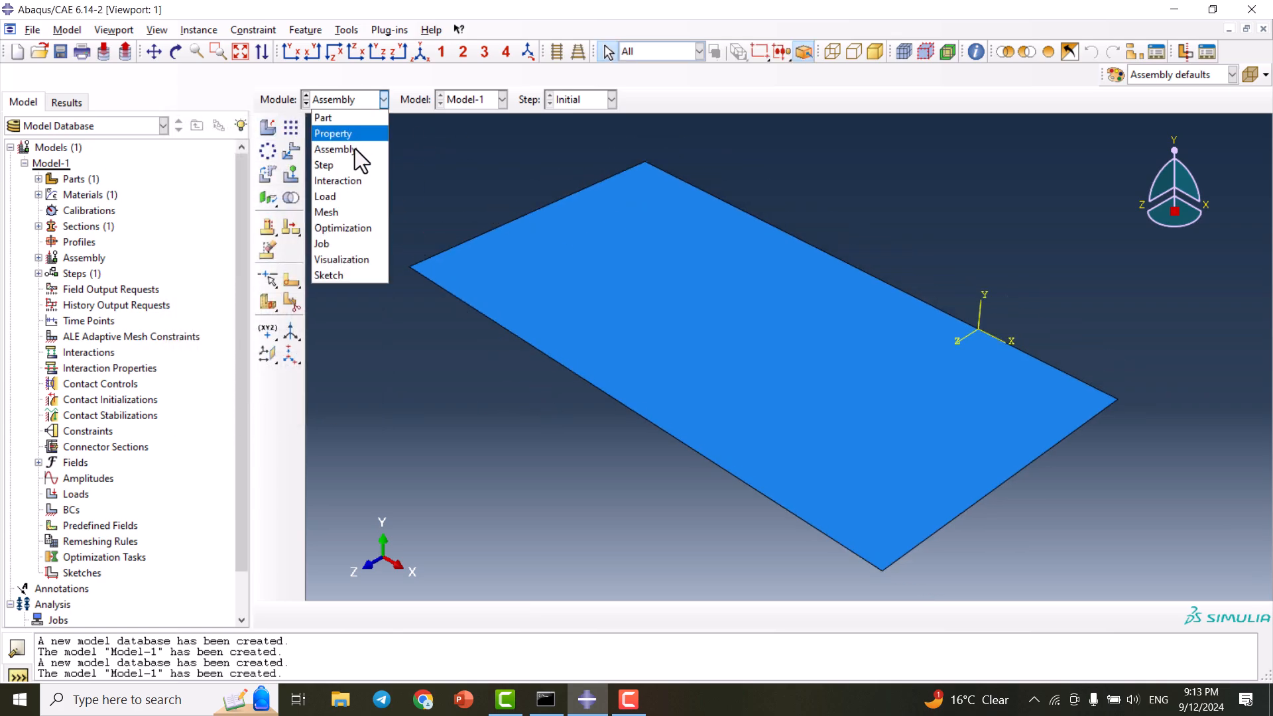
# - In the Step module, create Step-1 as Static, General with default incrementation
pyautogui.click(324, 165)
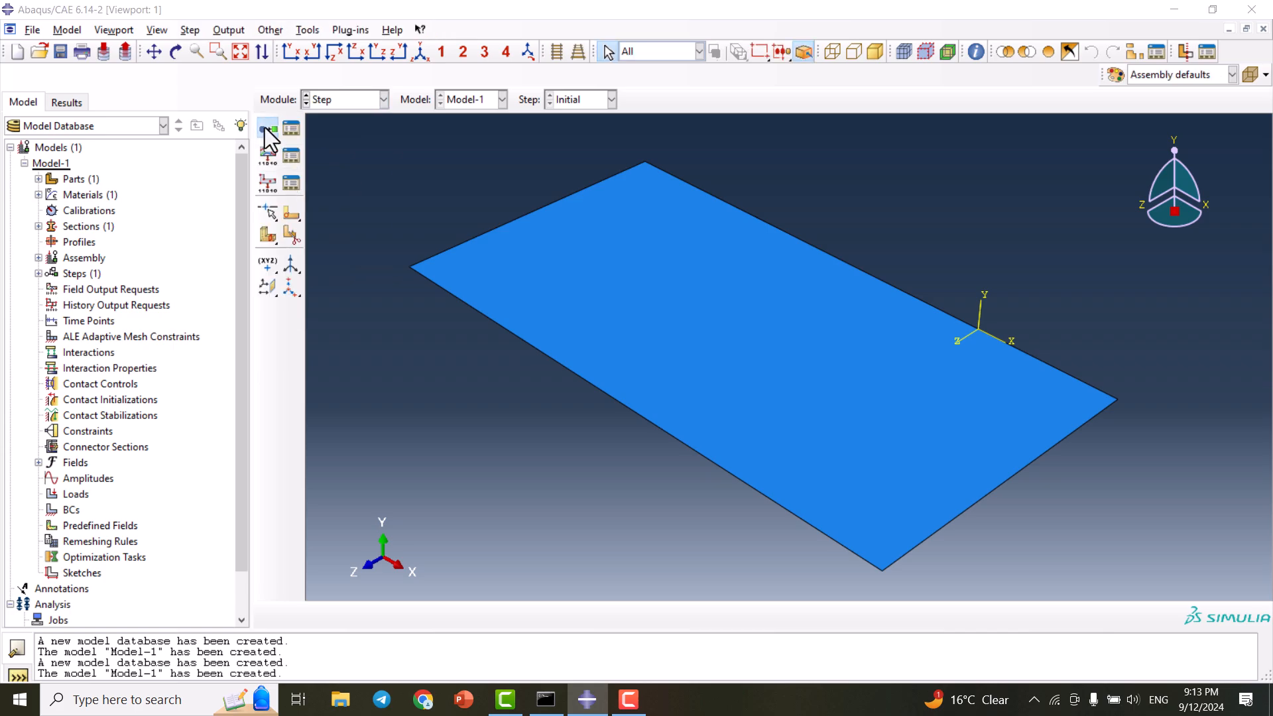
pyautogui.click(266, 129)
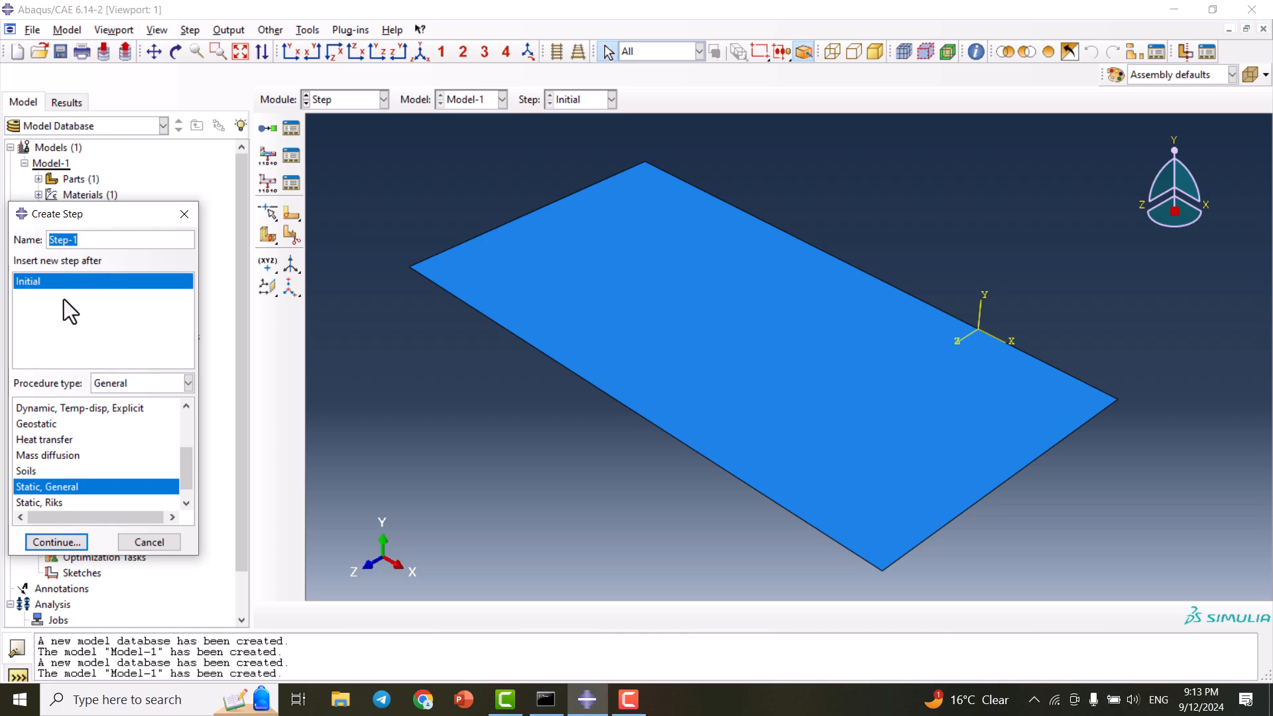
pyautogui.click(56, 542)
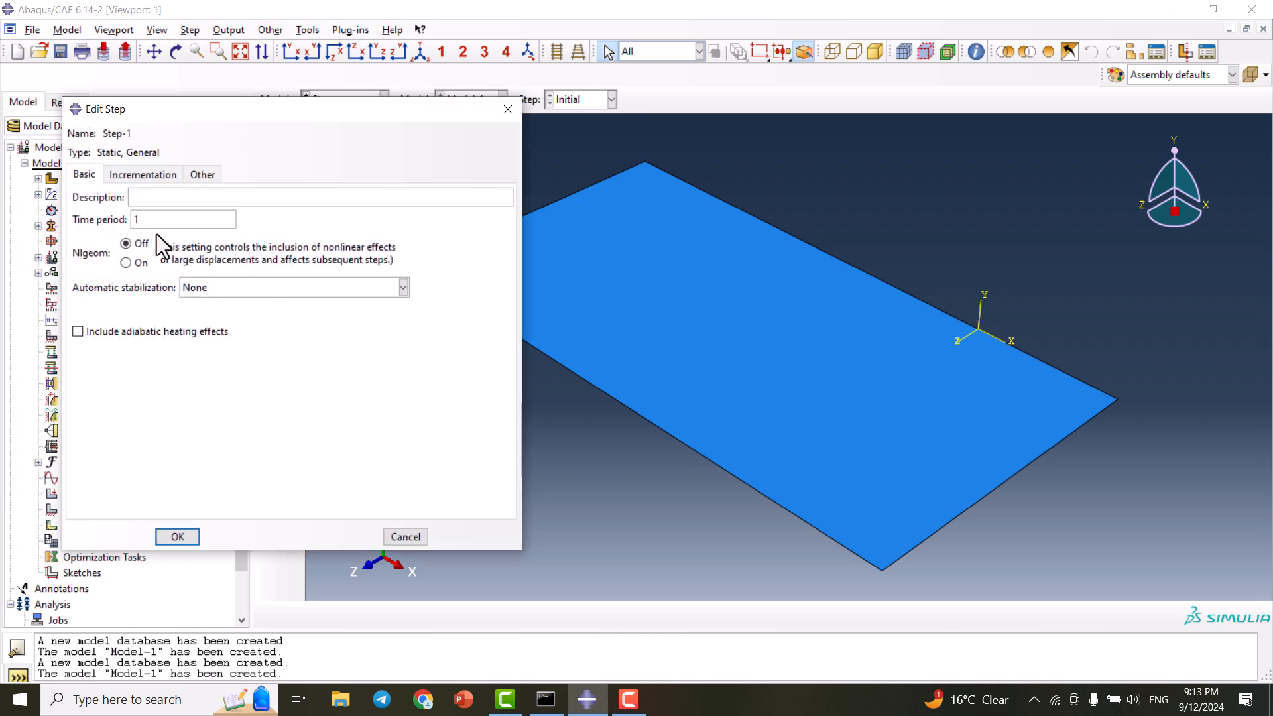
pyautogui.click(140, 175)
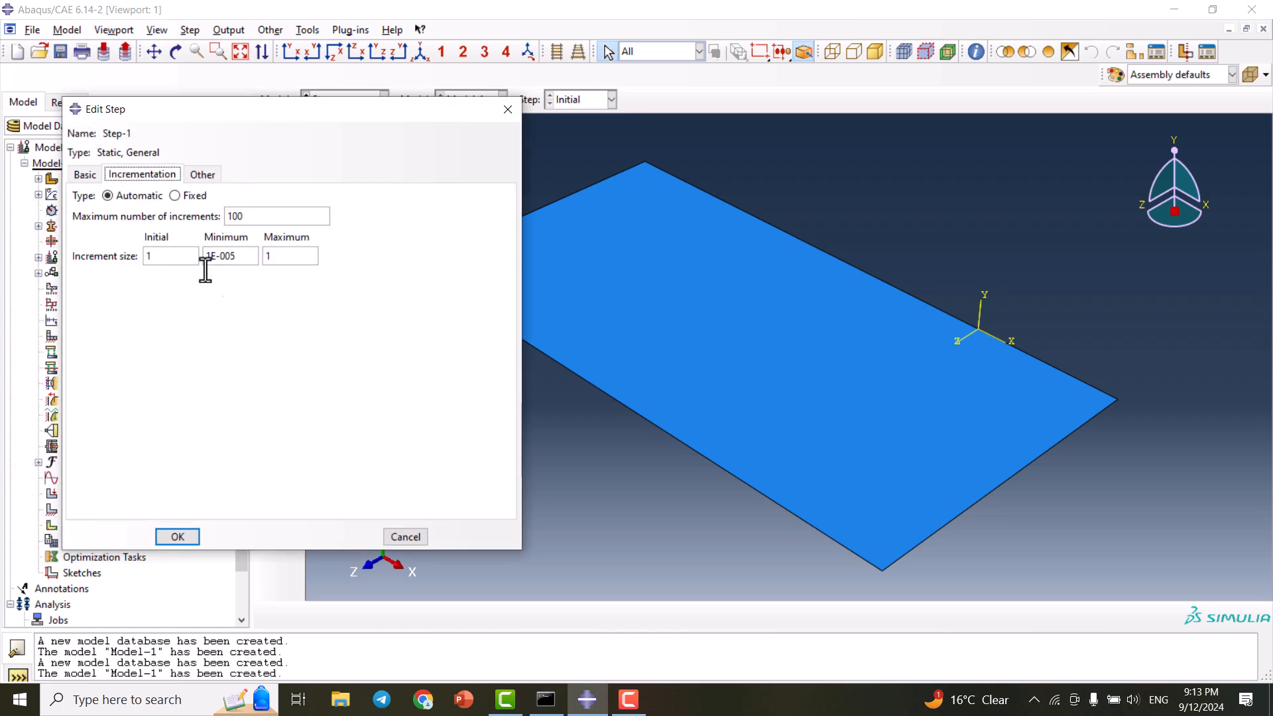
pyautogui.click(178, 536)
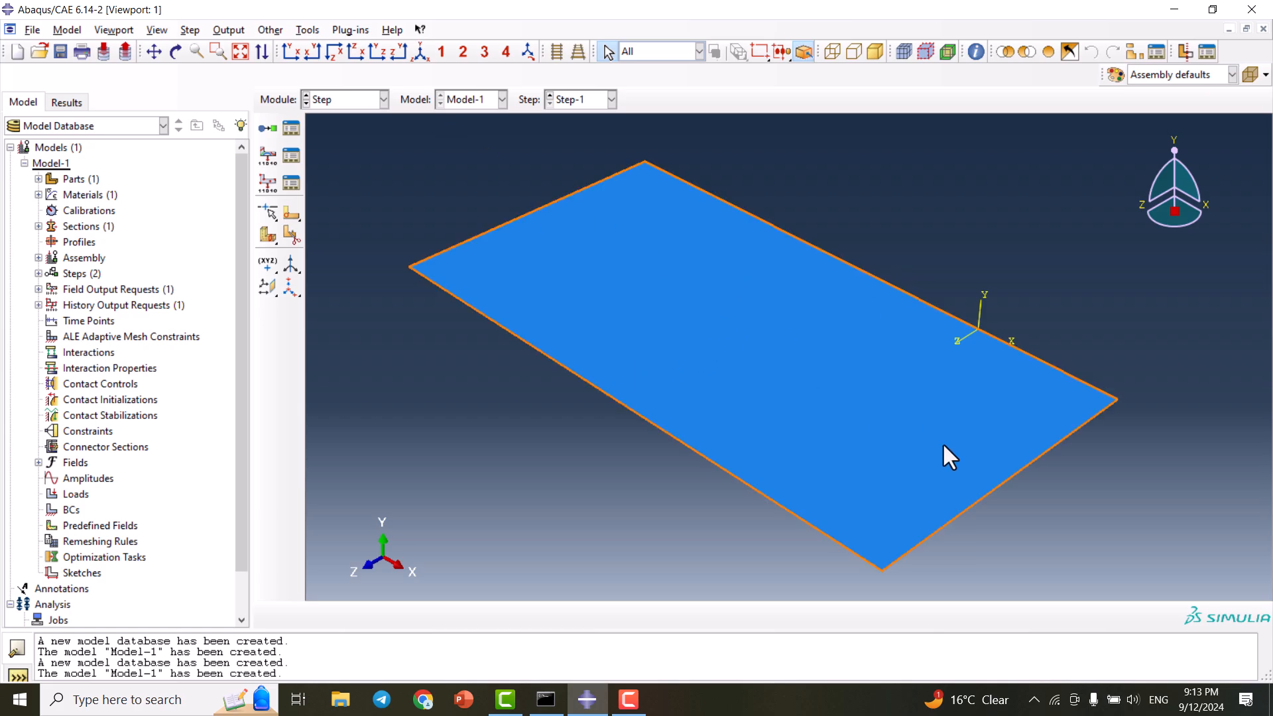
# - Partition the plate face with a two-point line between opposite edges
pyautogui.click(292, 235)
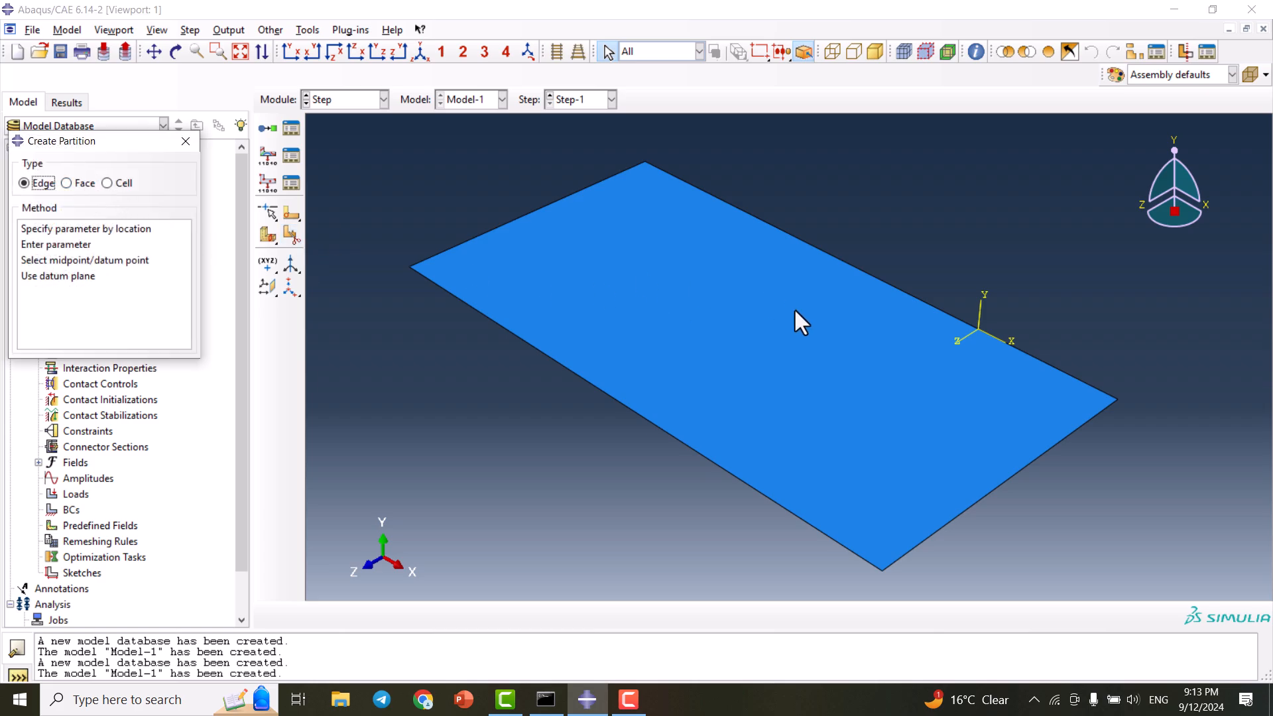
pyautogui.click(80, 184)
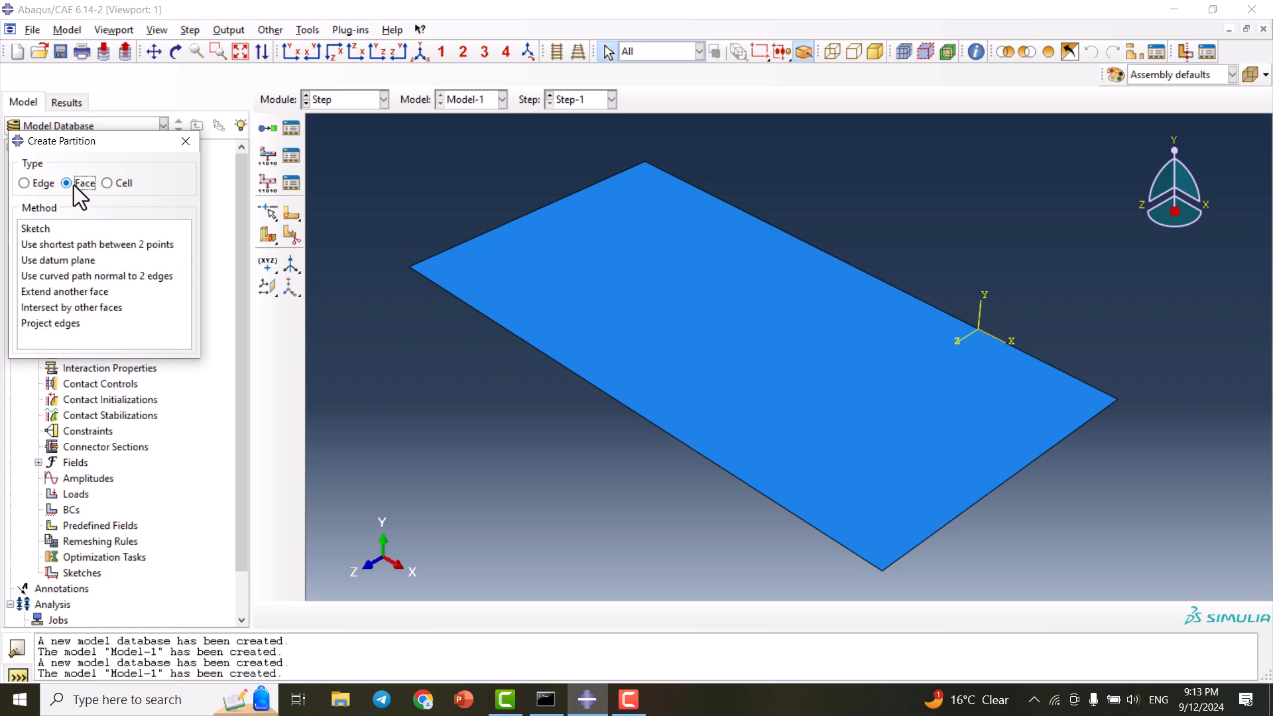
pyautogui.click(56, 245)
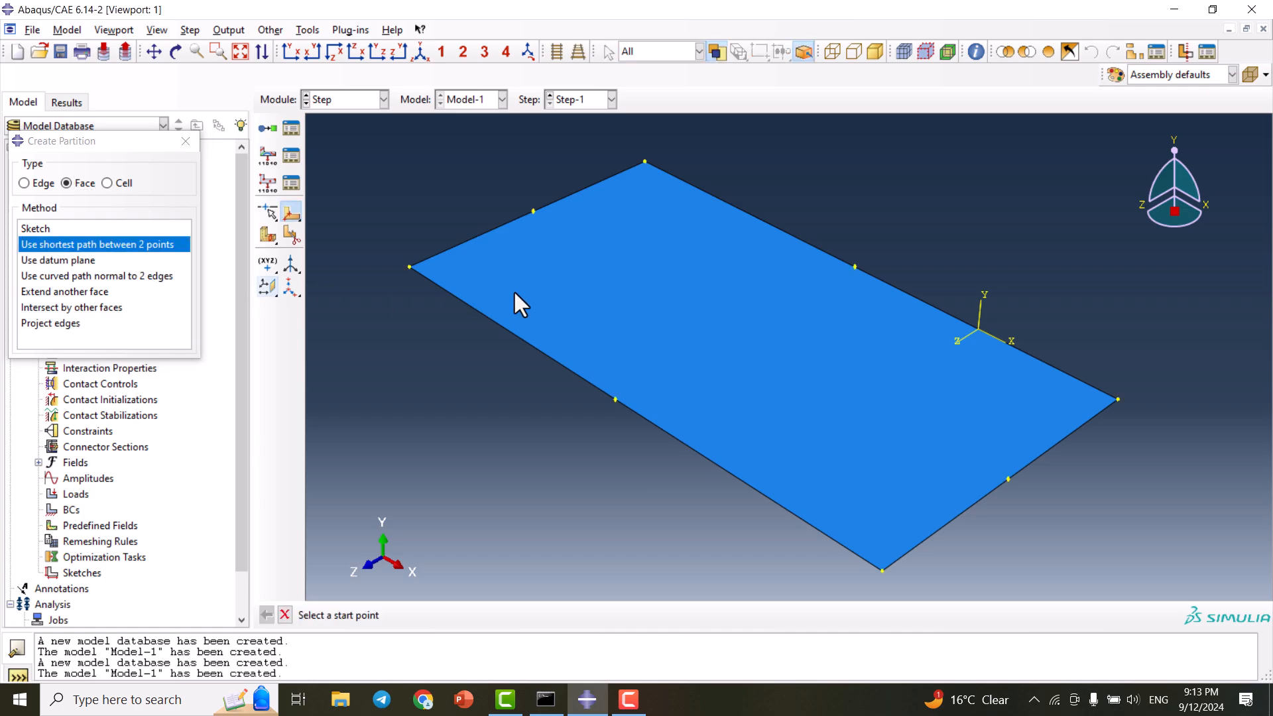
pyautogui.click(533, 211)
pyautogui.click(1008, 478)
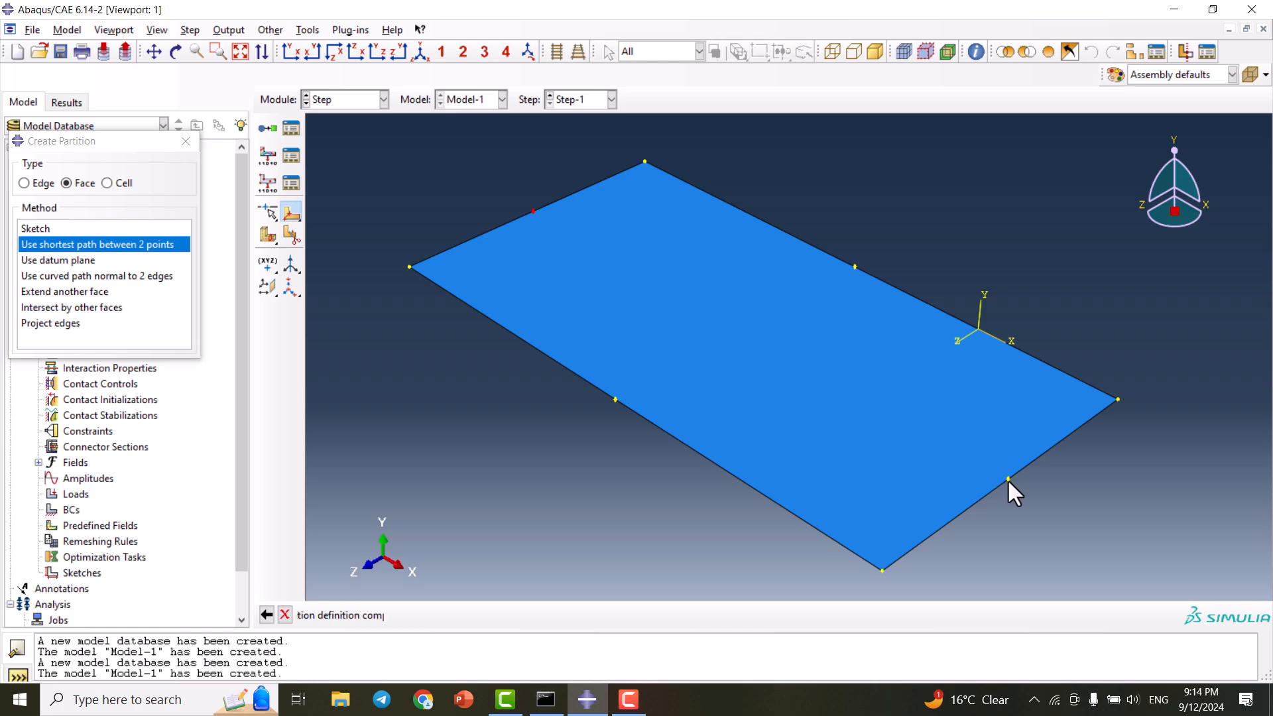
pyautogui.middleClick(636, 312)
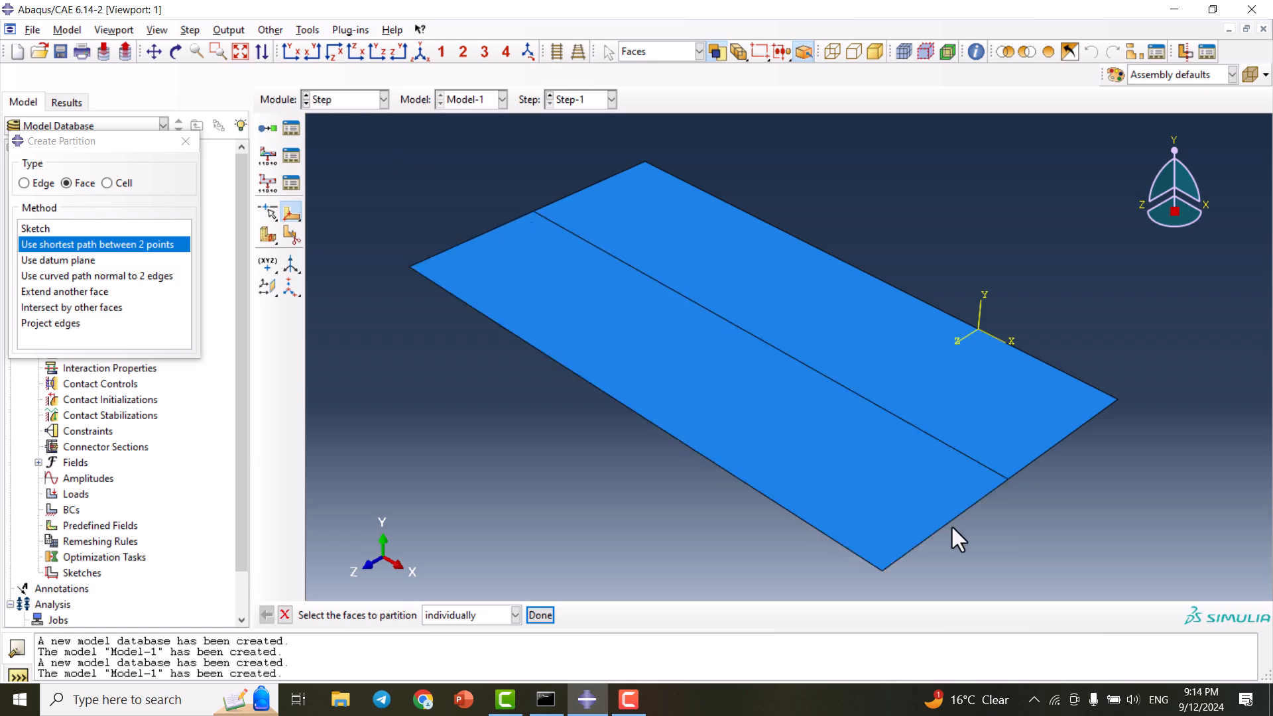
# - Split the lower face with a line from an edge midpoint to the middle line
pyautogui.click(652, 365)
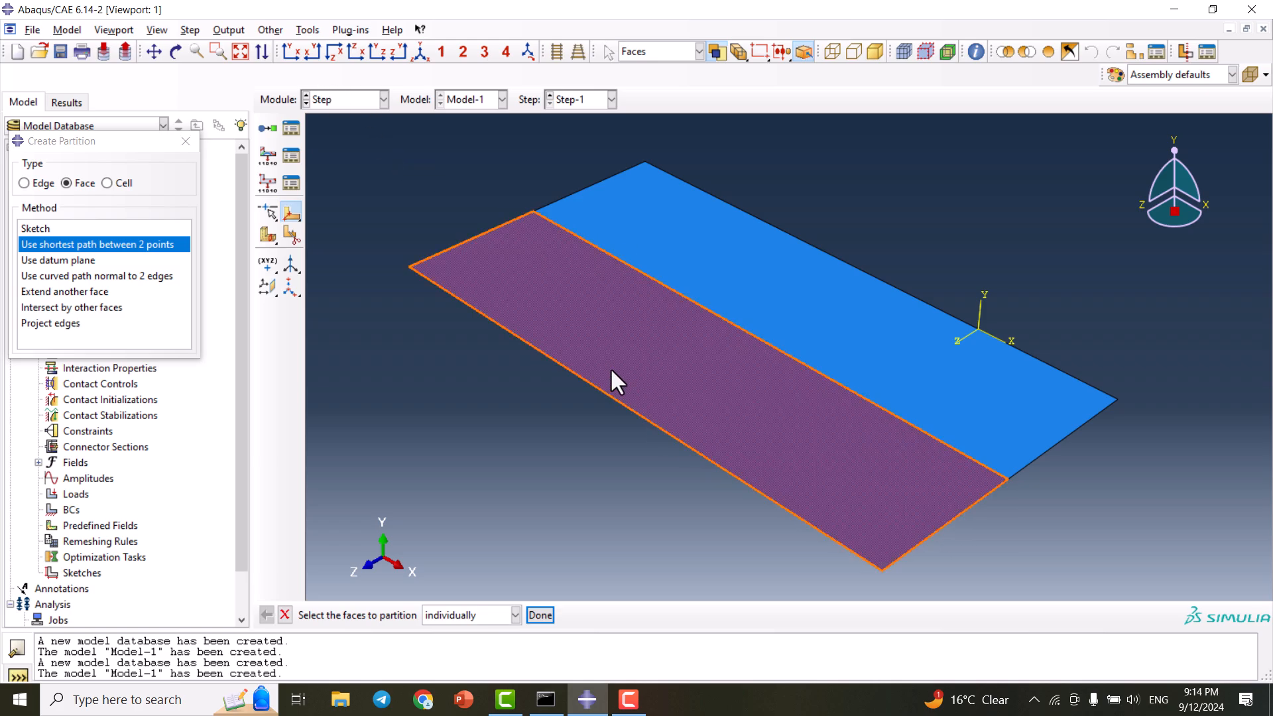
pyautogui.middleClick(635, 364)
pyautogui.click(615, 400)
pyautogui.click(742, 329)
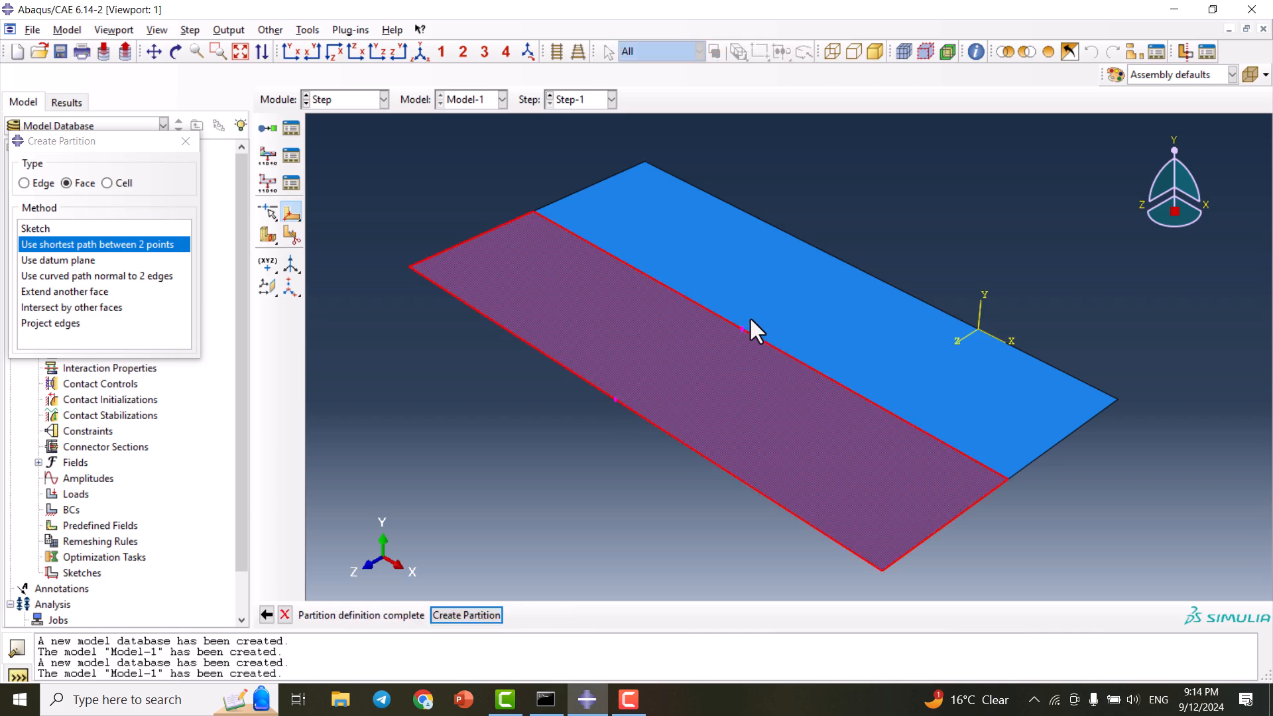
pyautogui.middleClick(750, 316)
# - Split the upper face with a line from the middle line to the top edge
pyautogui.click(829, 297)
pyautogui.middleClick(829, 296)
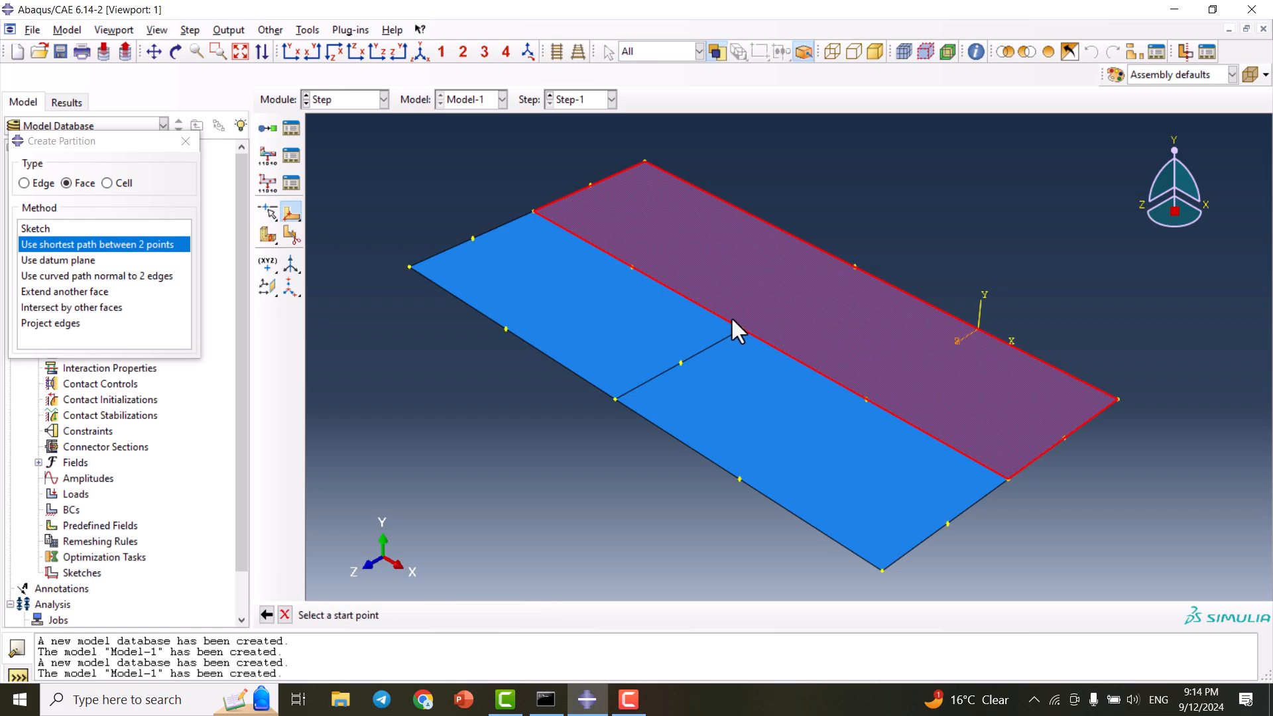
pyautogui.click(742, 329)
pyautogui.click(855, 264)
pyautogui.middleClick(822, 283)
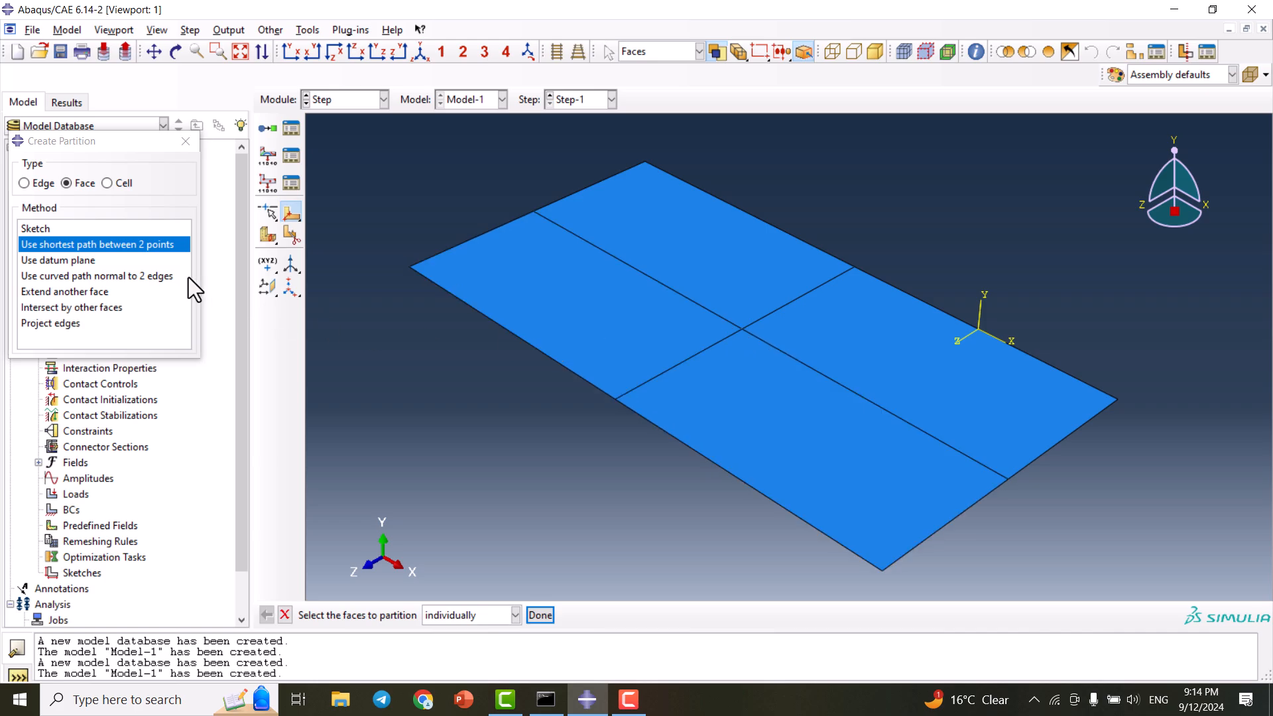
pyautogui.click(186, 142)
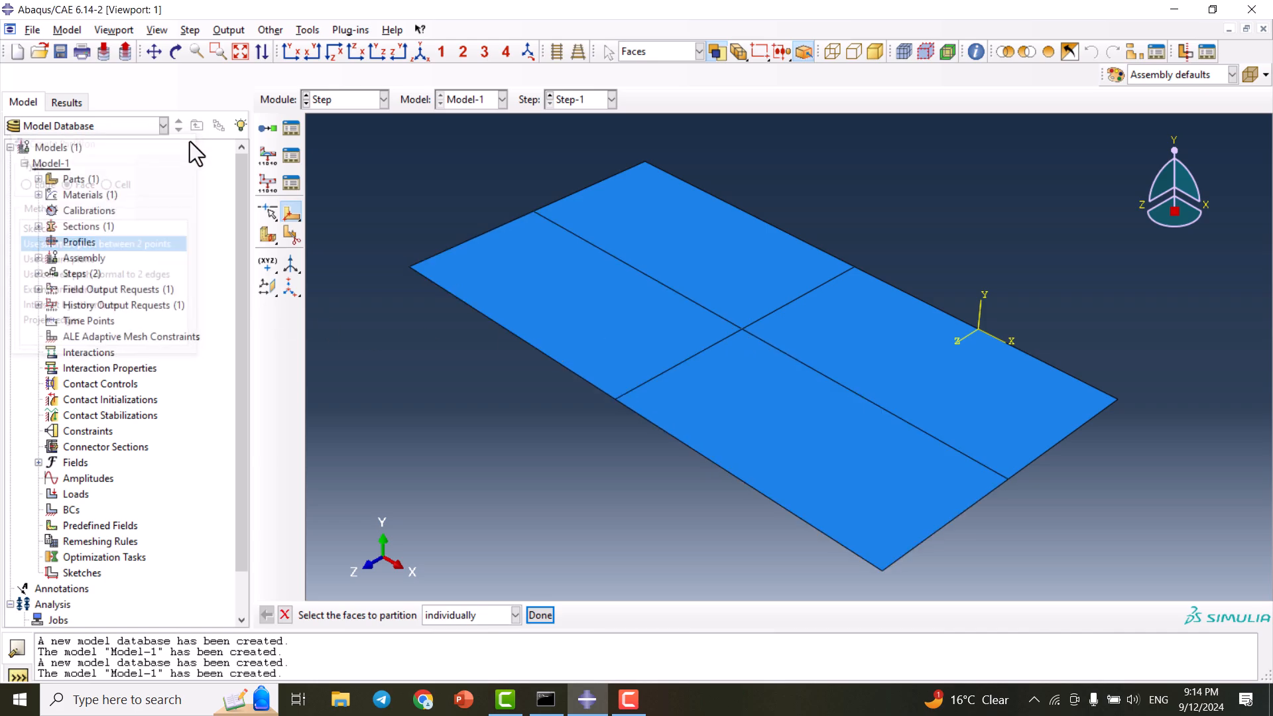
# - Create a geometry set named 'central force' containing the plate's centre vertex
pyautogui.click(307, 30)
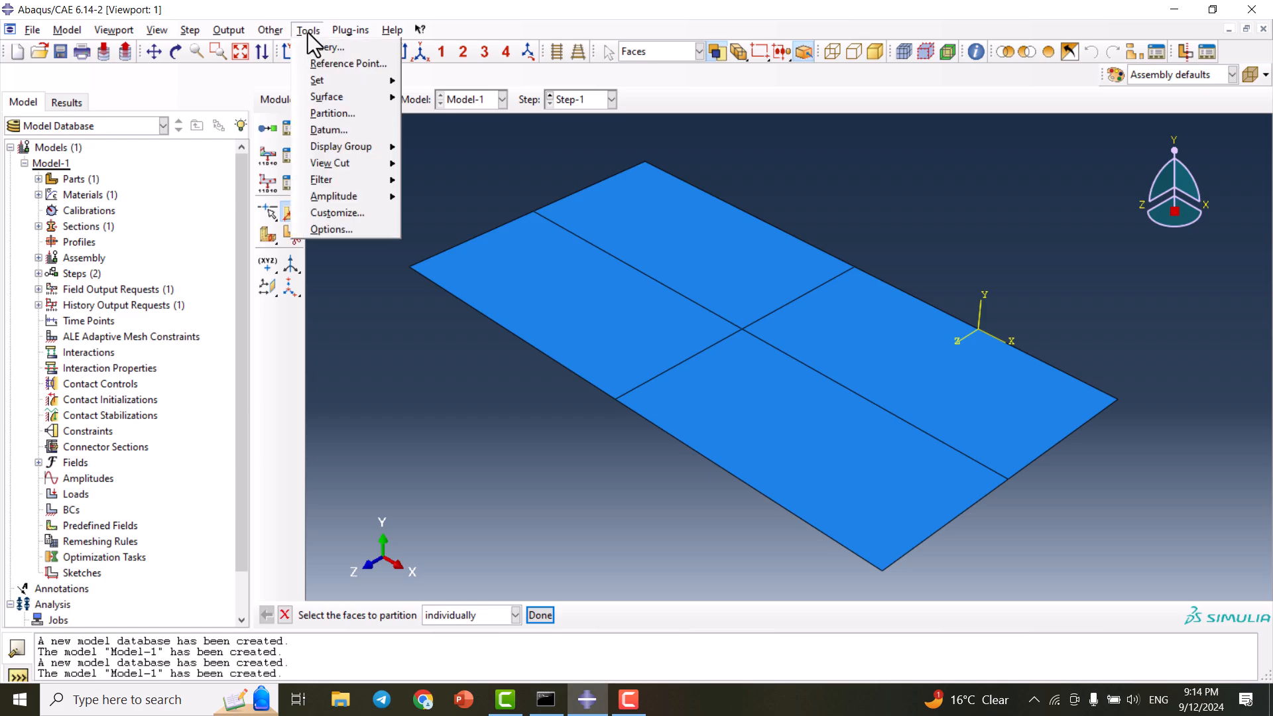
pyautogui.moveTo(344, 78)
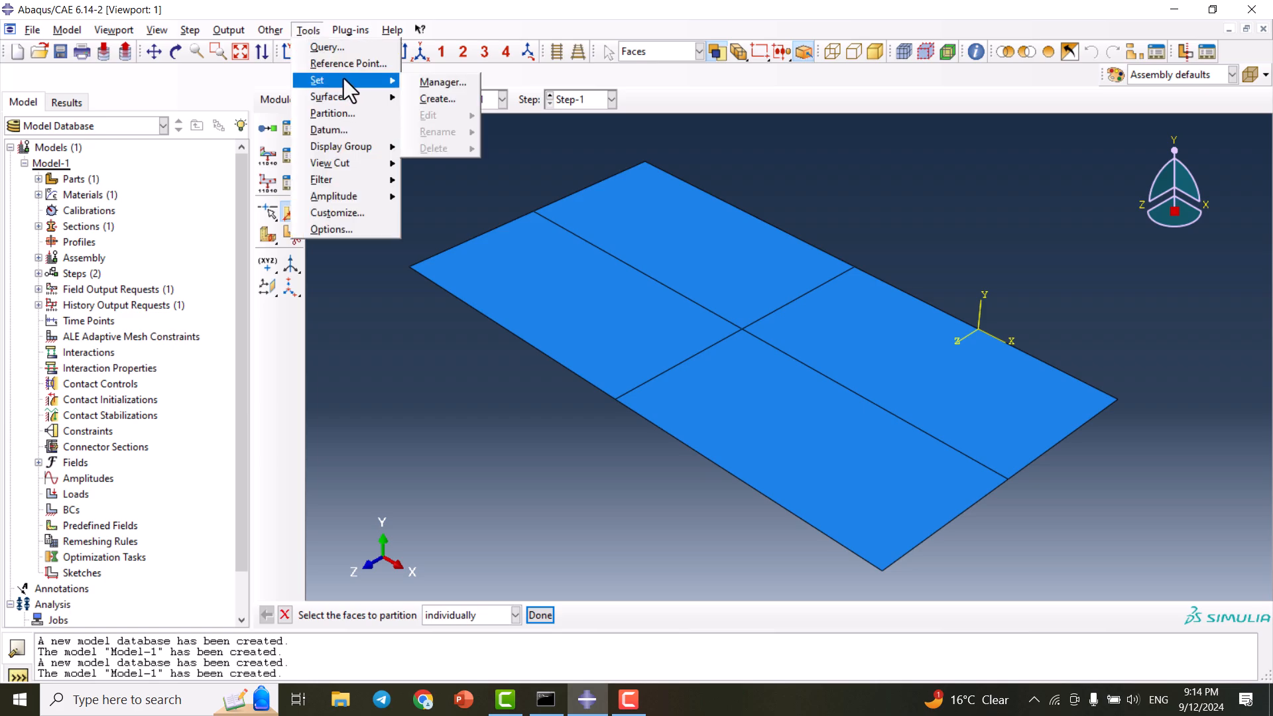
pyautogui.click(450, 100)
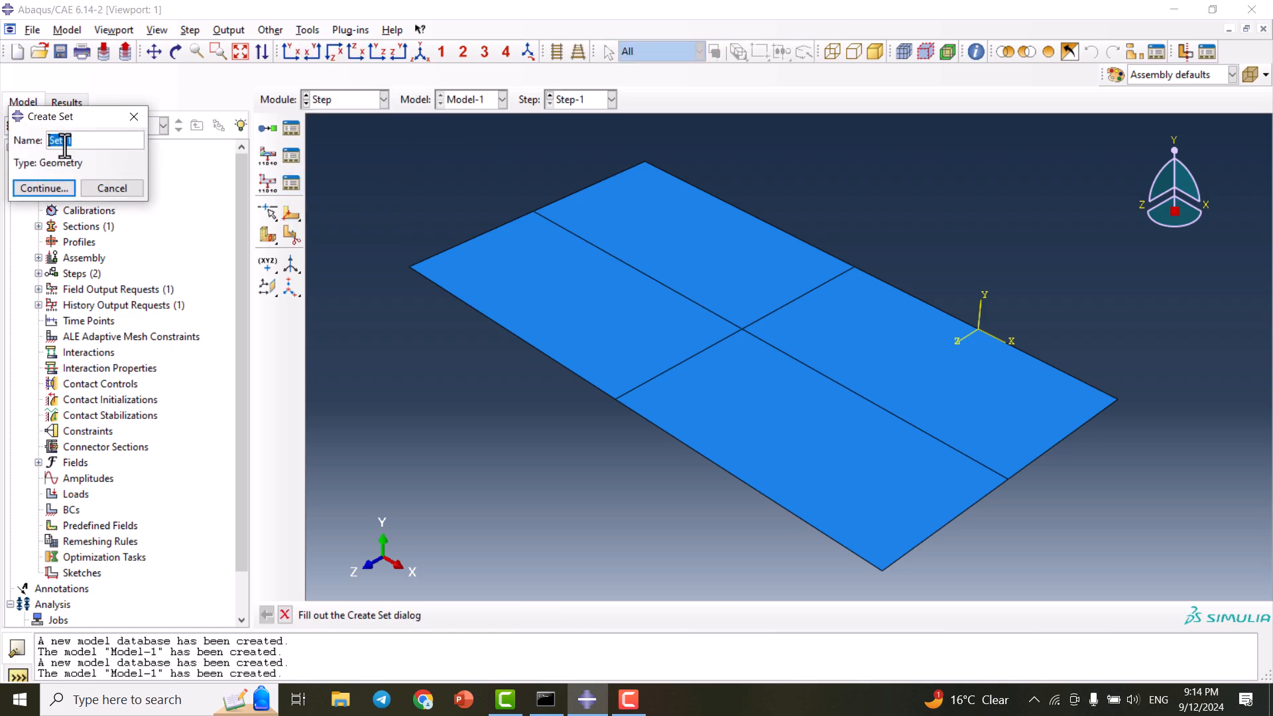
pyautogui.write('central')
pyautogui.doubleClick(65, 145)
pyautogui.write('central force')
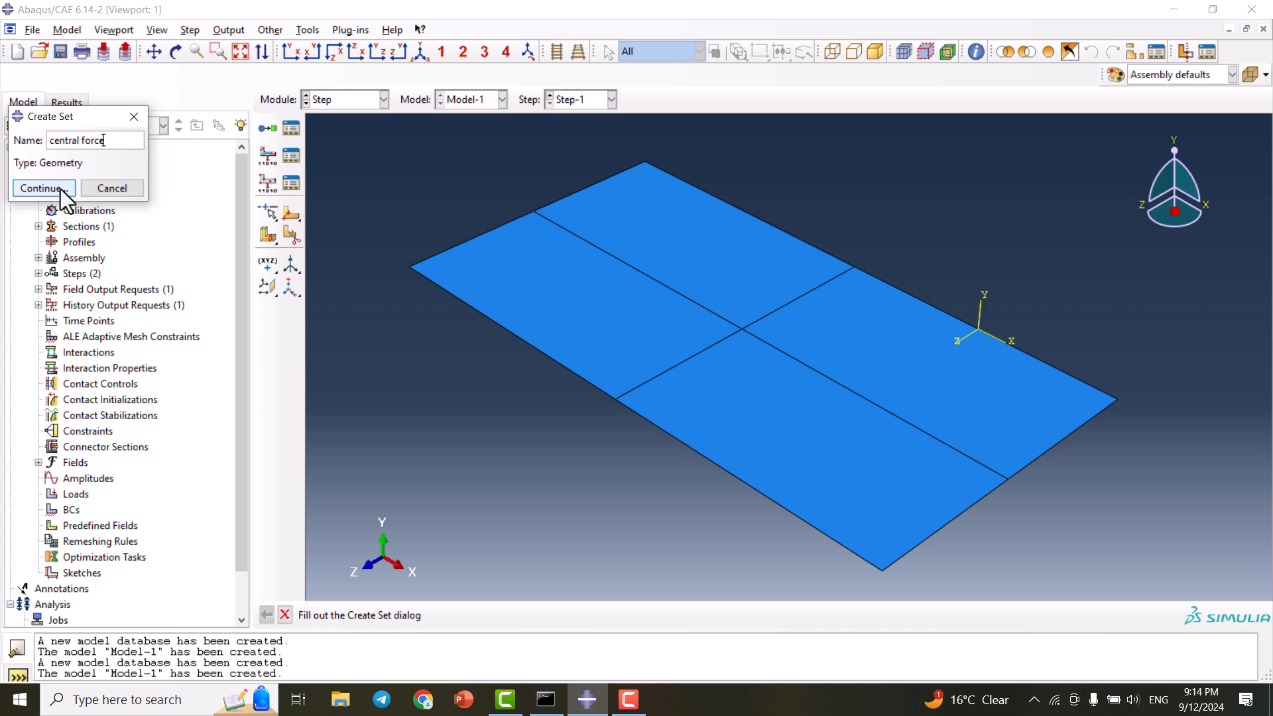
pyautogui.click(61, 188)
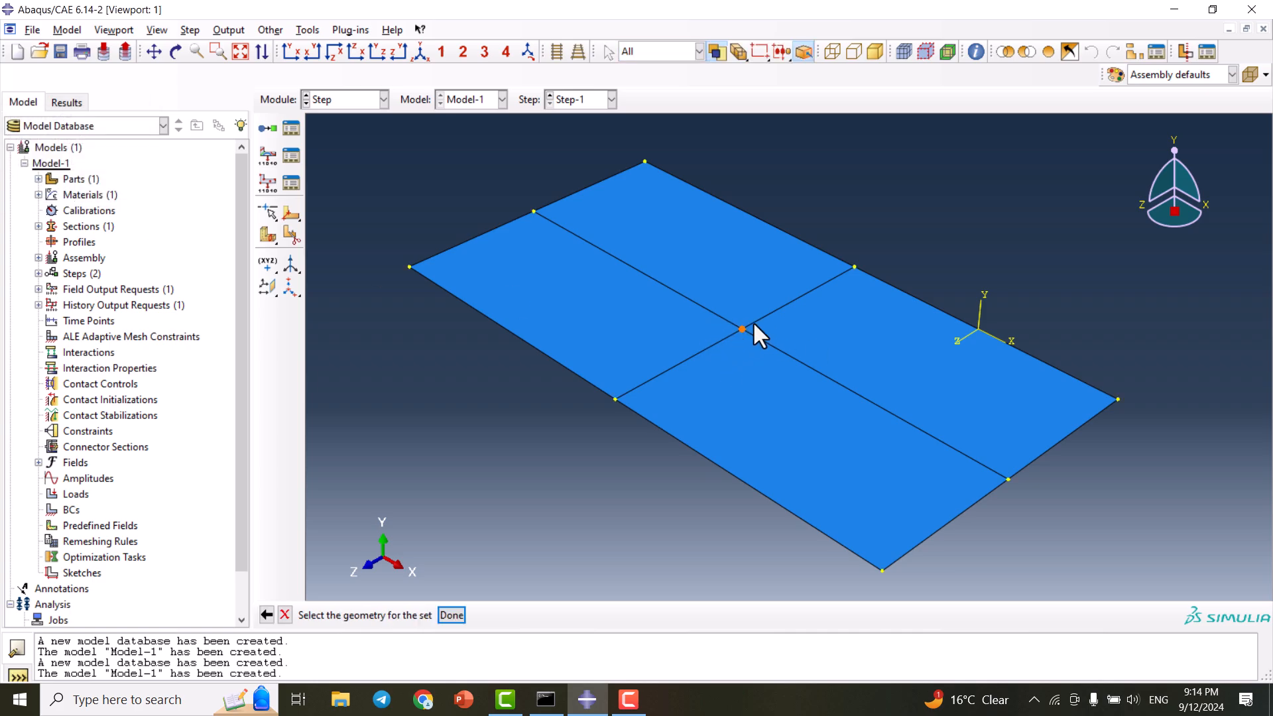
pyautogui.click(449, 615)
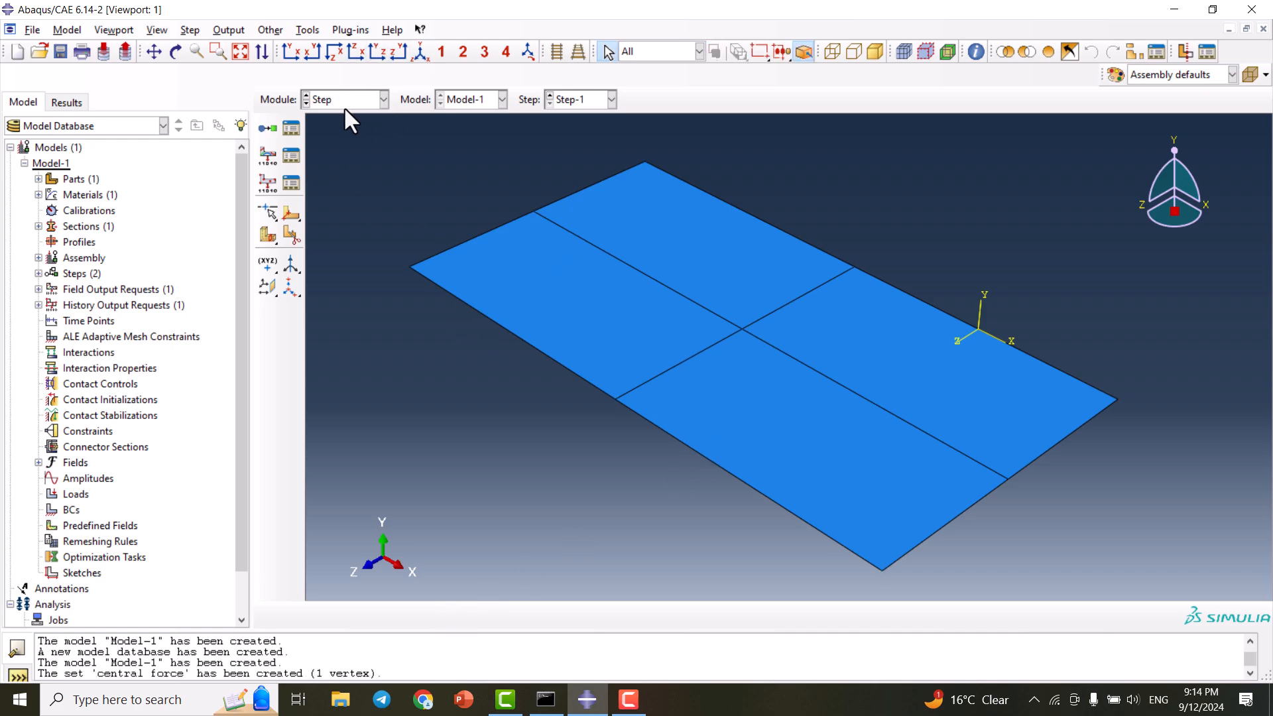
# - Point H-Output-1 at the 'central force' set, recording at 5 evenly spaced intervals
pyautogui.click(292, 184)
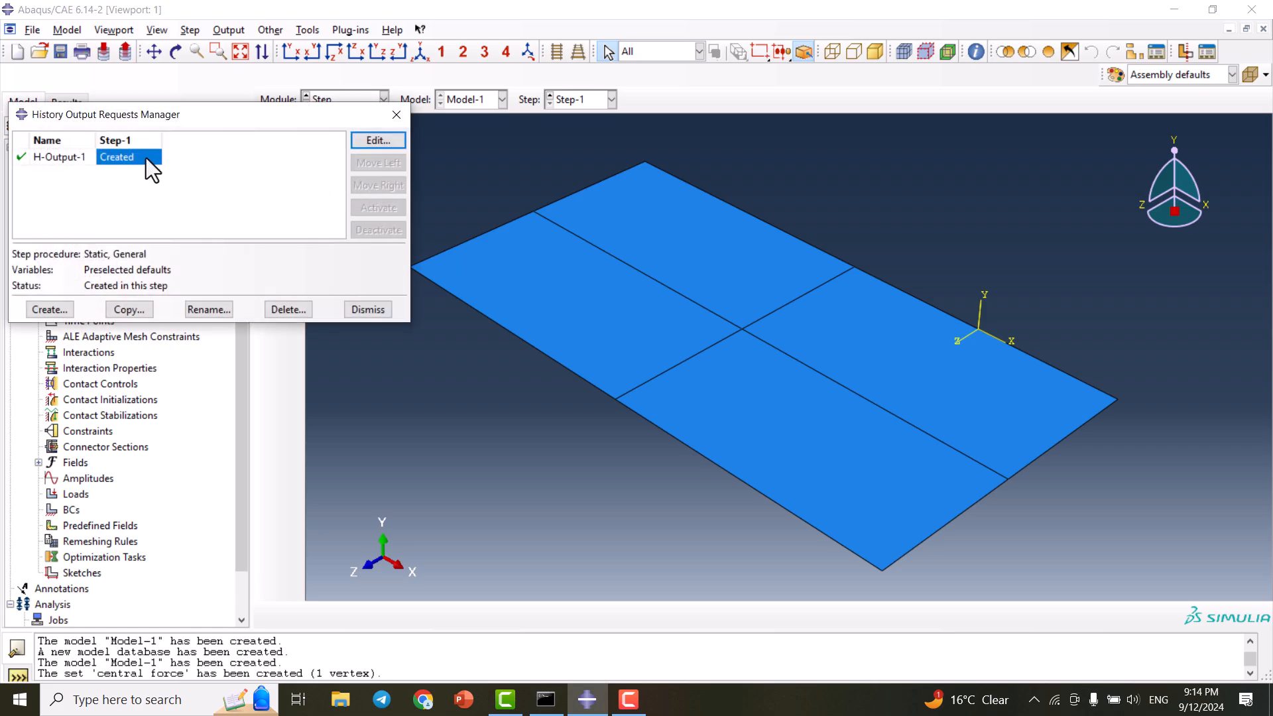
pyautogui.click(396, 115)
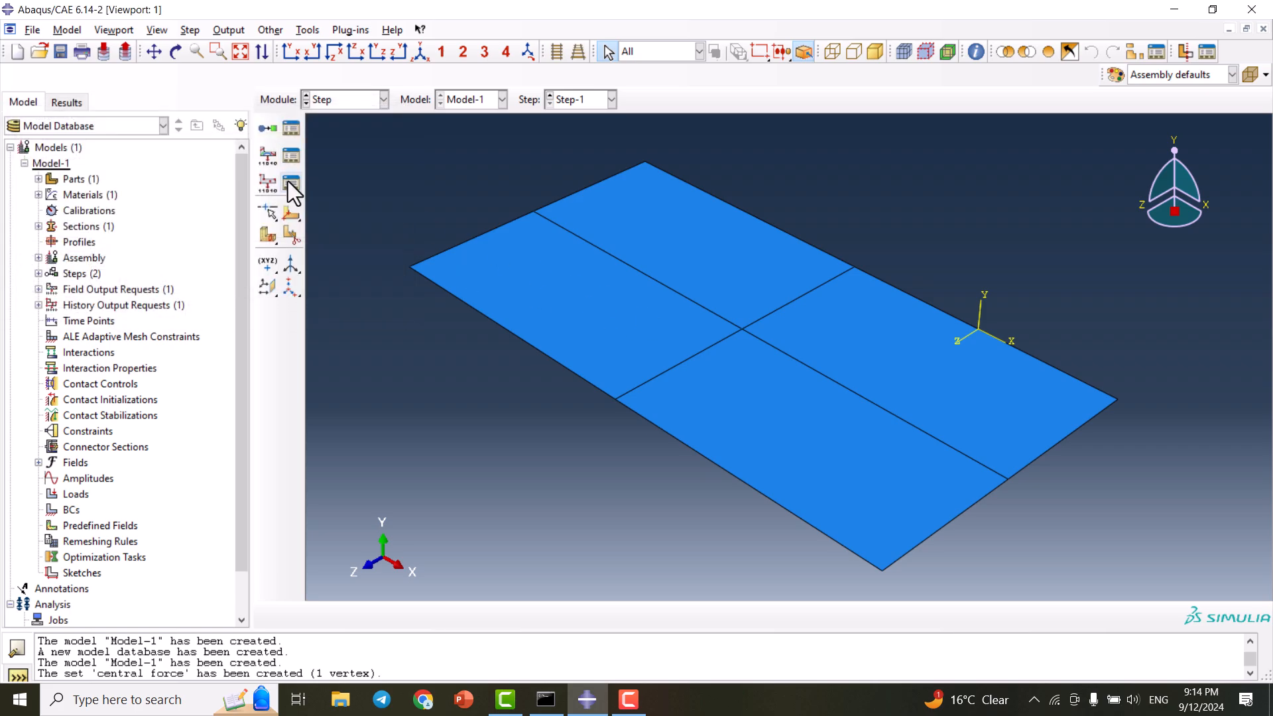
pyautogui.click(288, 181)
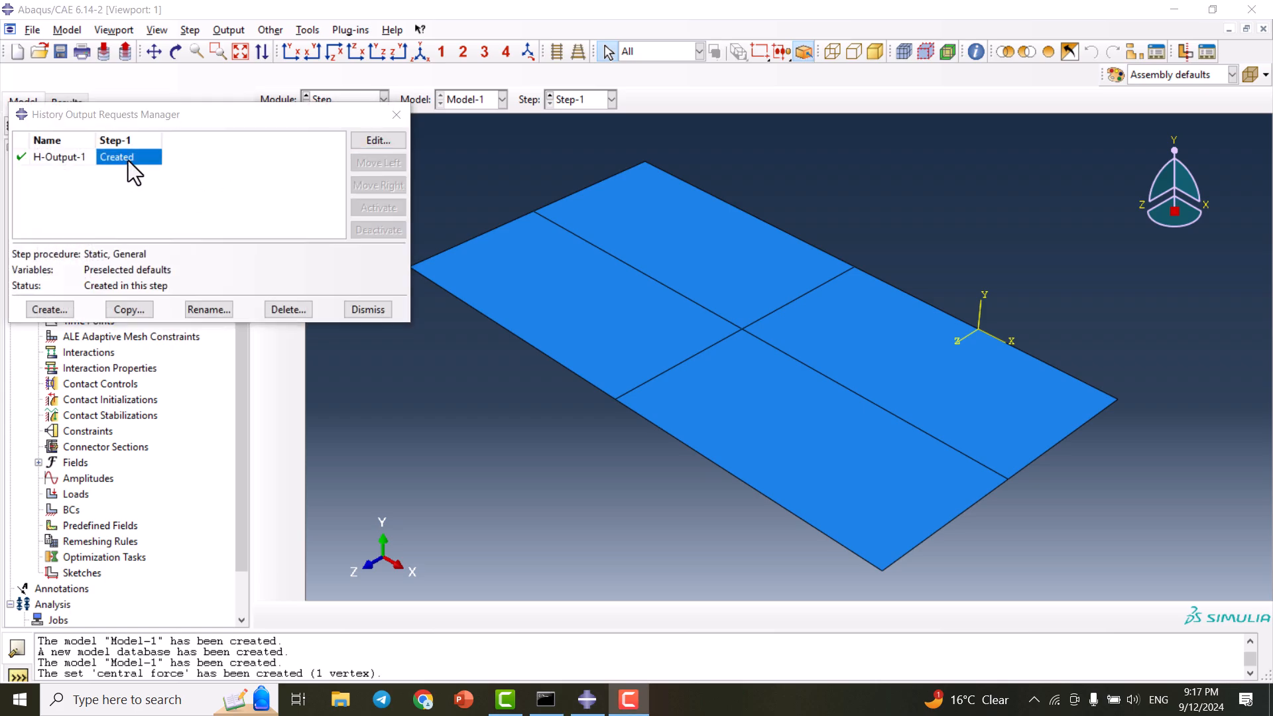
pyautogui.doubleClick(128, 159)
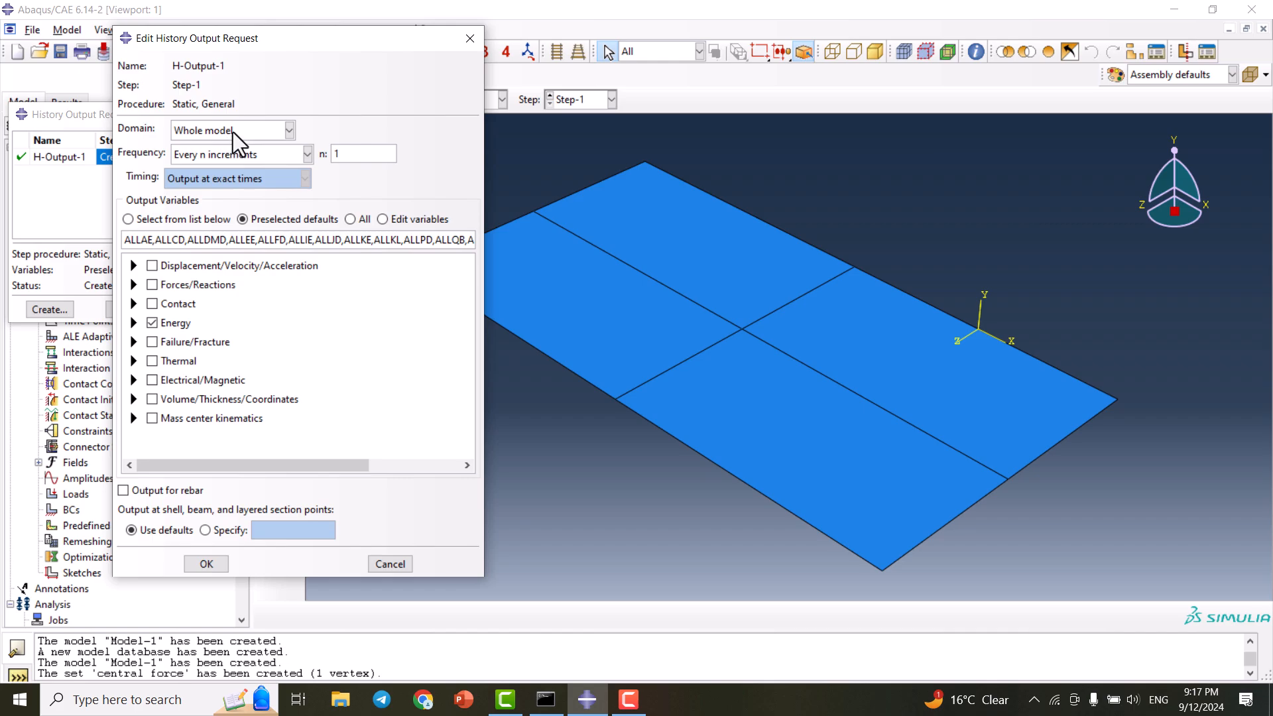
pyautogui.click(220, 129)
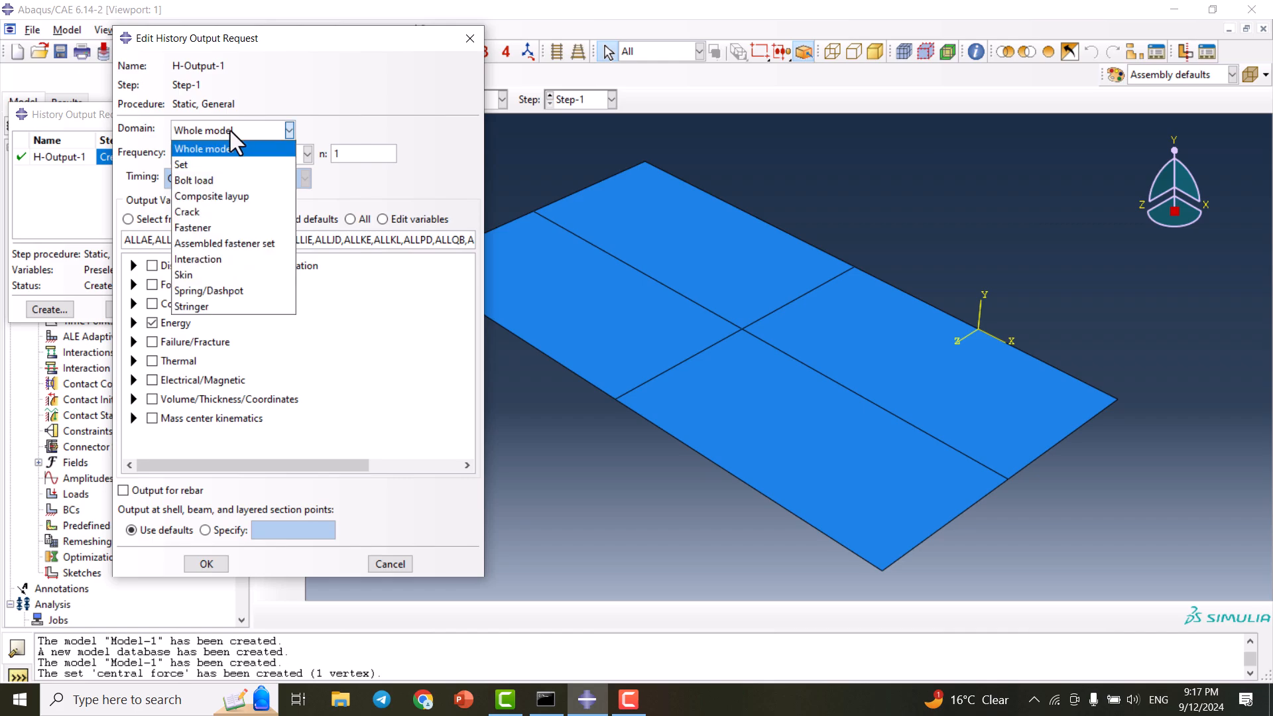
pyautogui.click(208, 165)
pyautogui.click(376, 126)
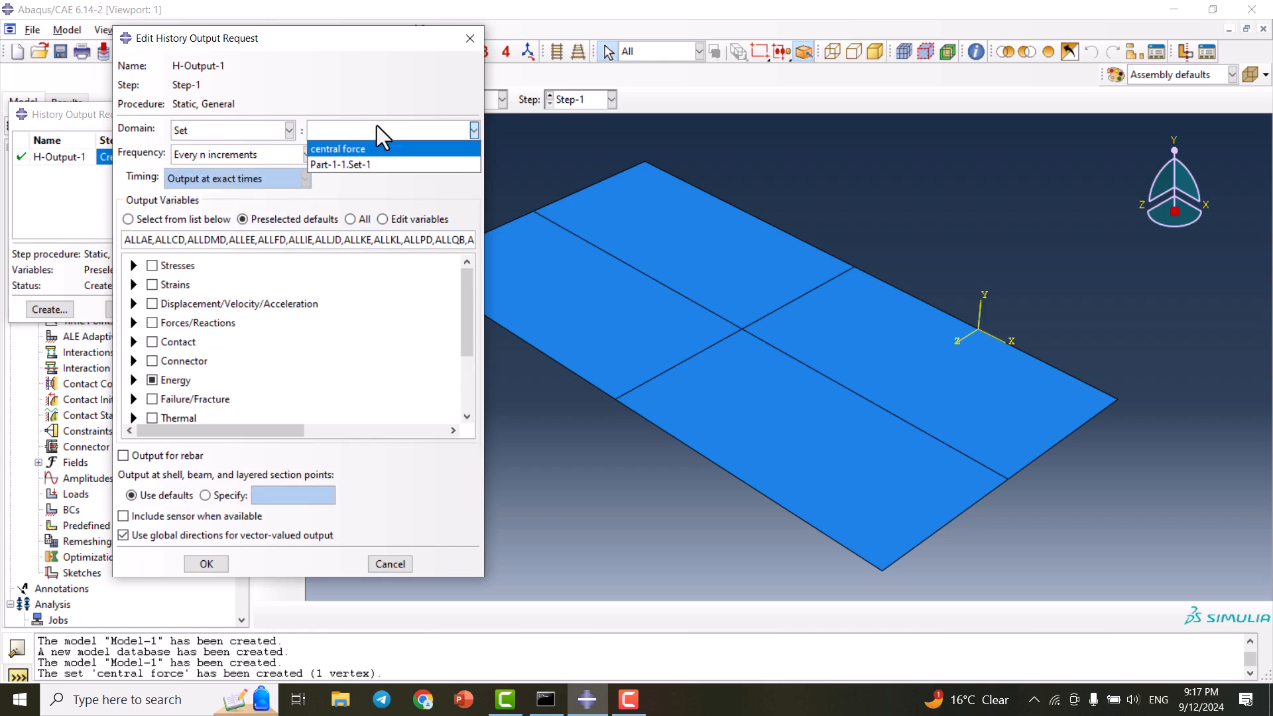
pyautogui.click(332, 149)
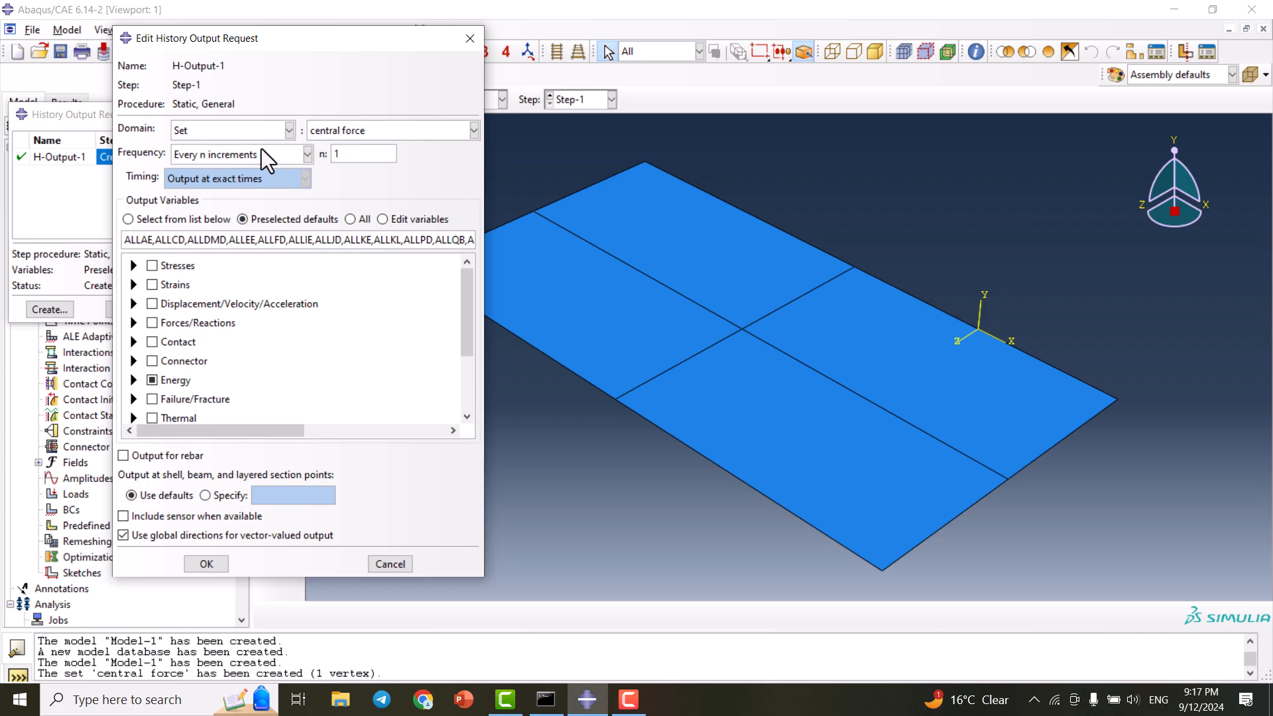
pyautogui.click(220, 155)
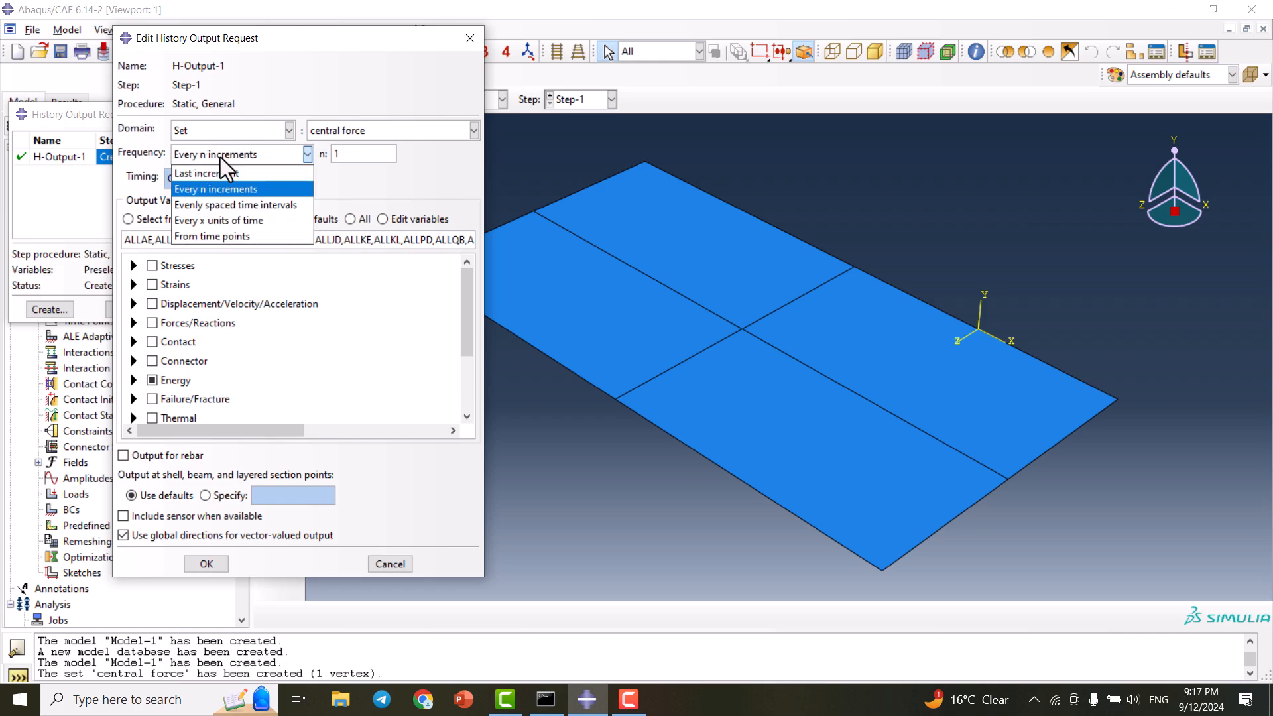
pyautogui.click(292, 206)
pyautogui.click(375, 156)
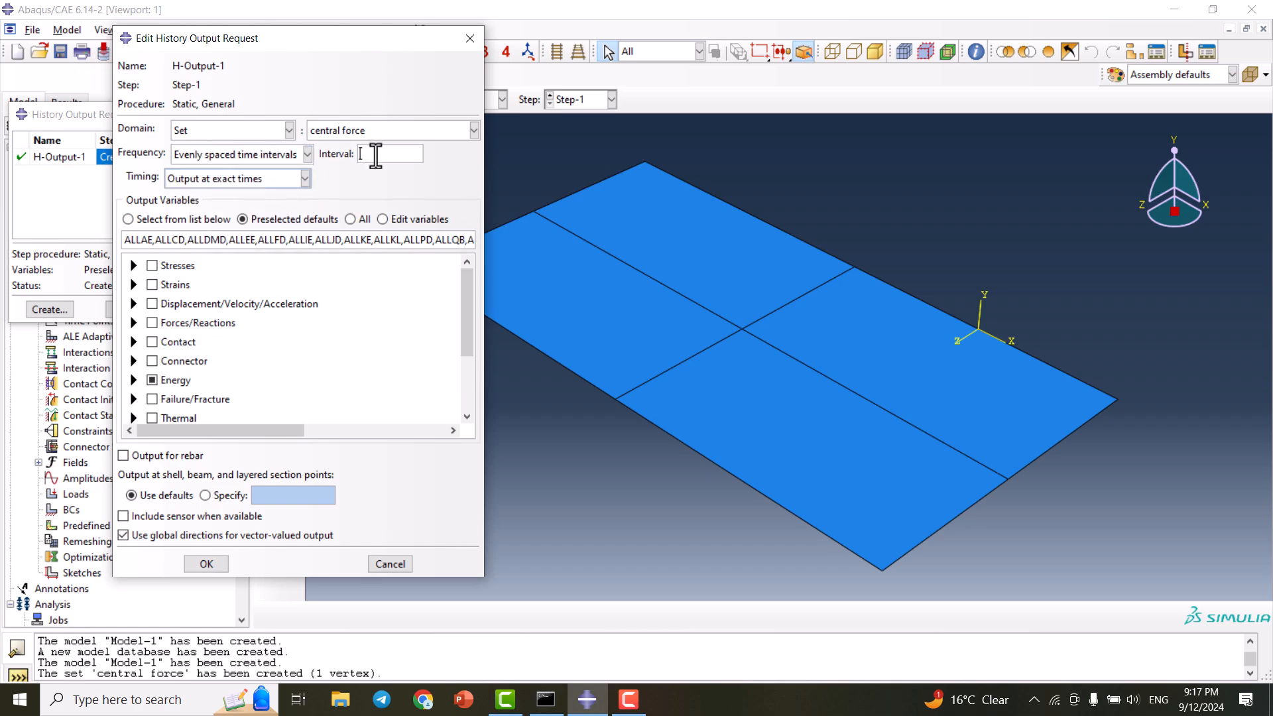
pyautogui.write('5')
# - Replace the default energy variables with U2 and CF2 and apply the request
pyautogui.click(152, 380)
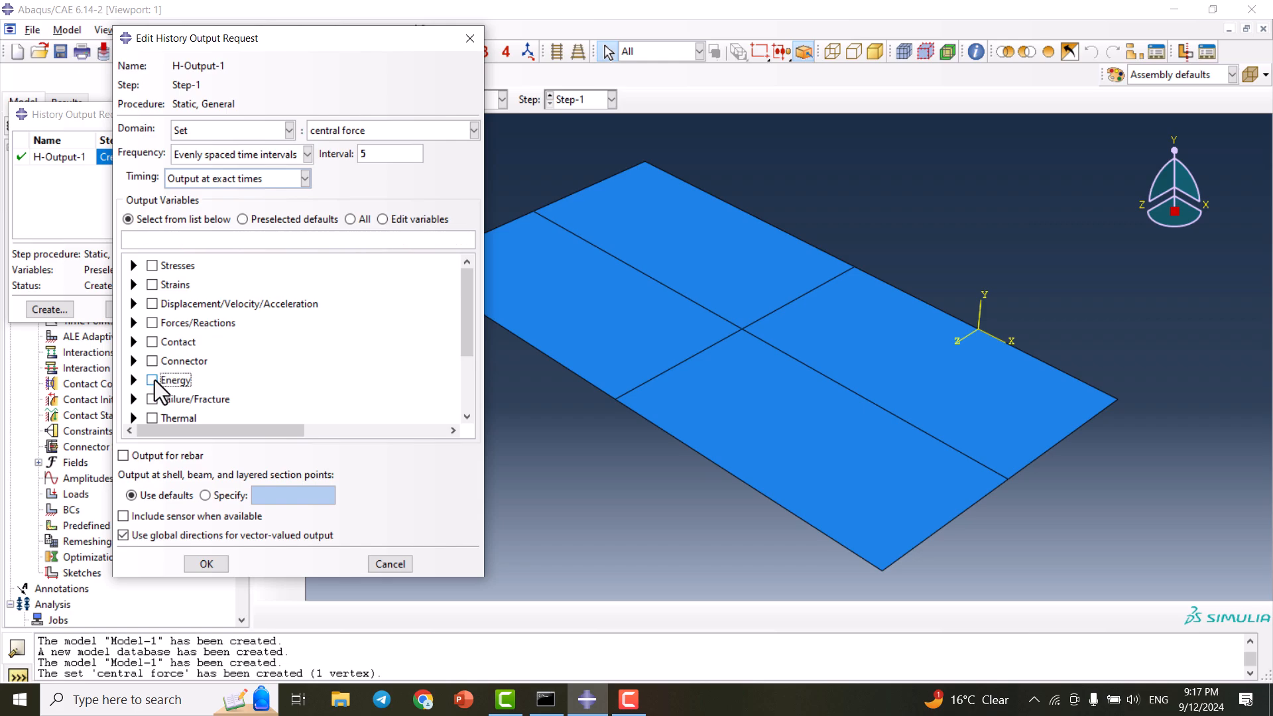
pyautogui.click(178, 240)
pyautogui.write('u2, cf2')
pyautogui.click(202, 564)
# - Reopen H-Output-1 to confirm U2 and CF2 are selected, then save and close the manager
pyautogui.doubleClick(121, 159)
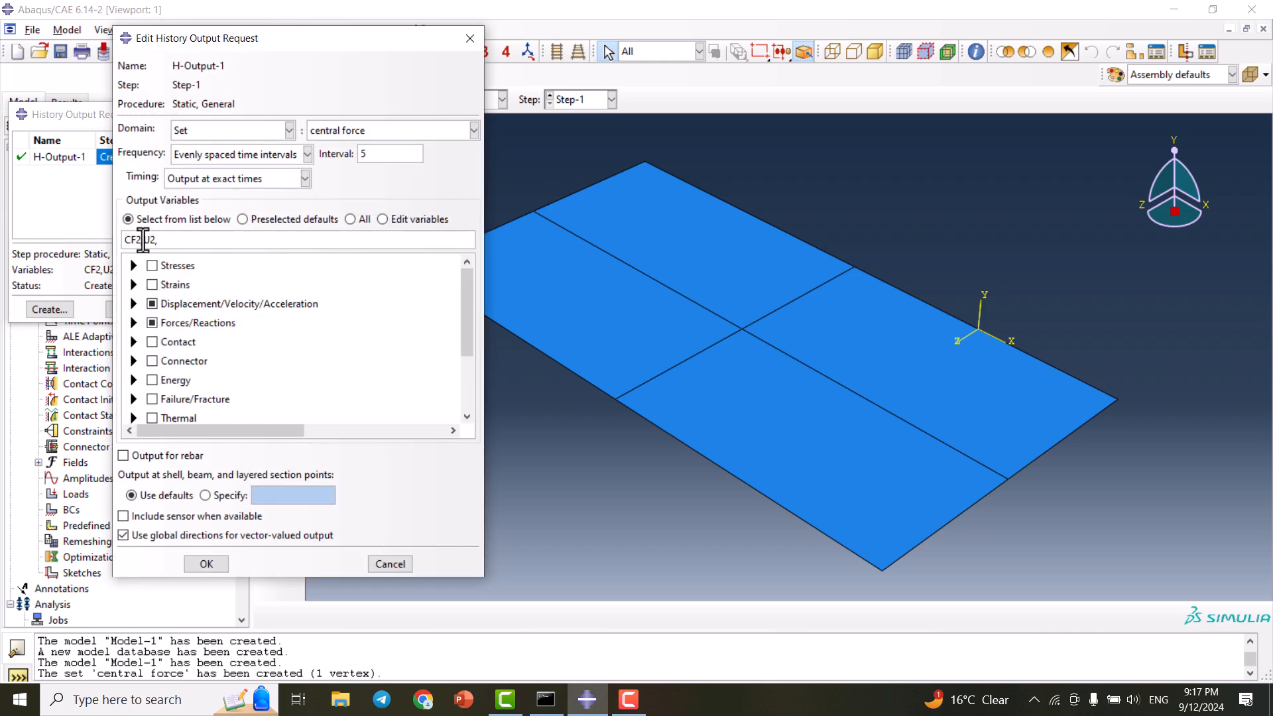
pyautogui.click(134, 303)
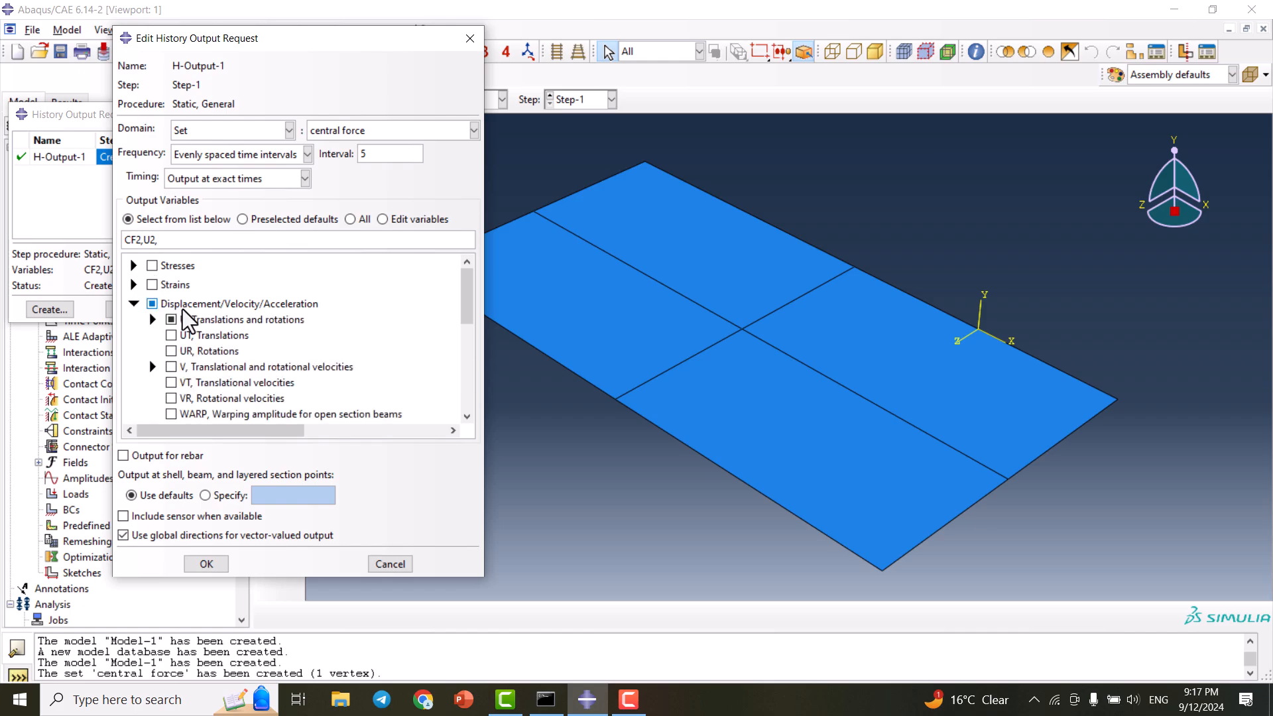
pyautogui.click(153, 320)
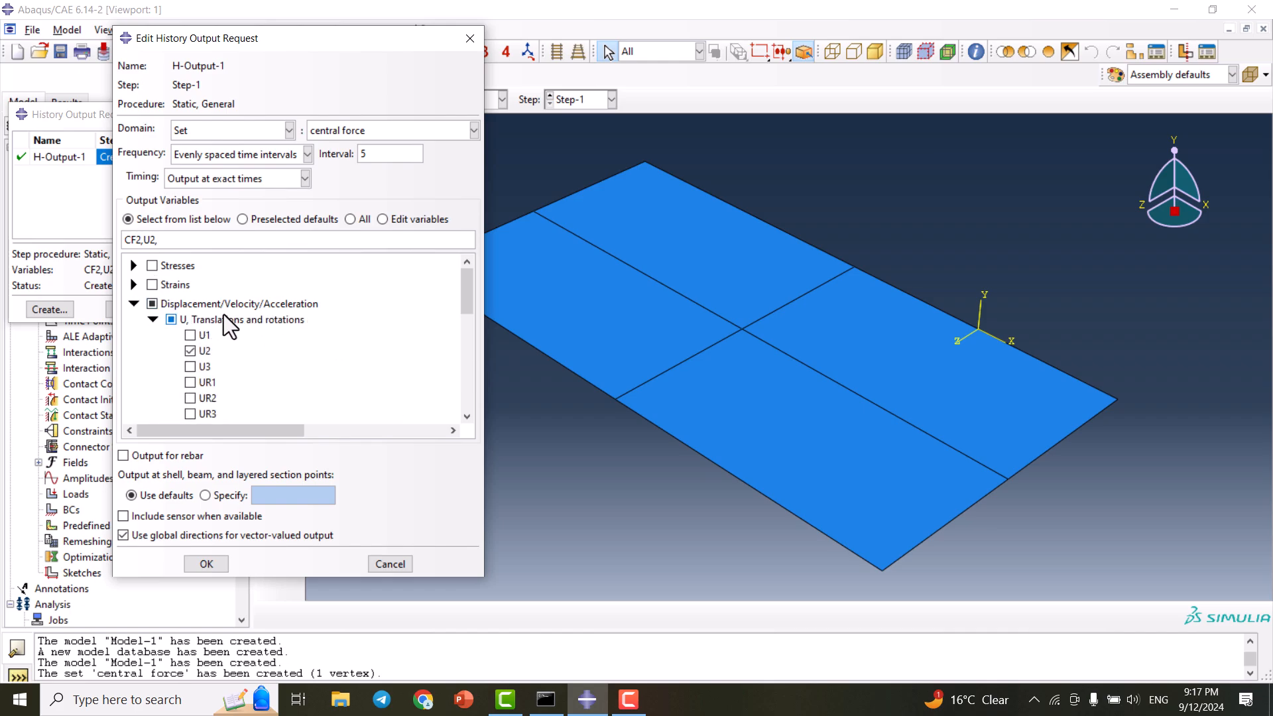
pyautogui.scroll(-3, 221, 315)
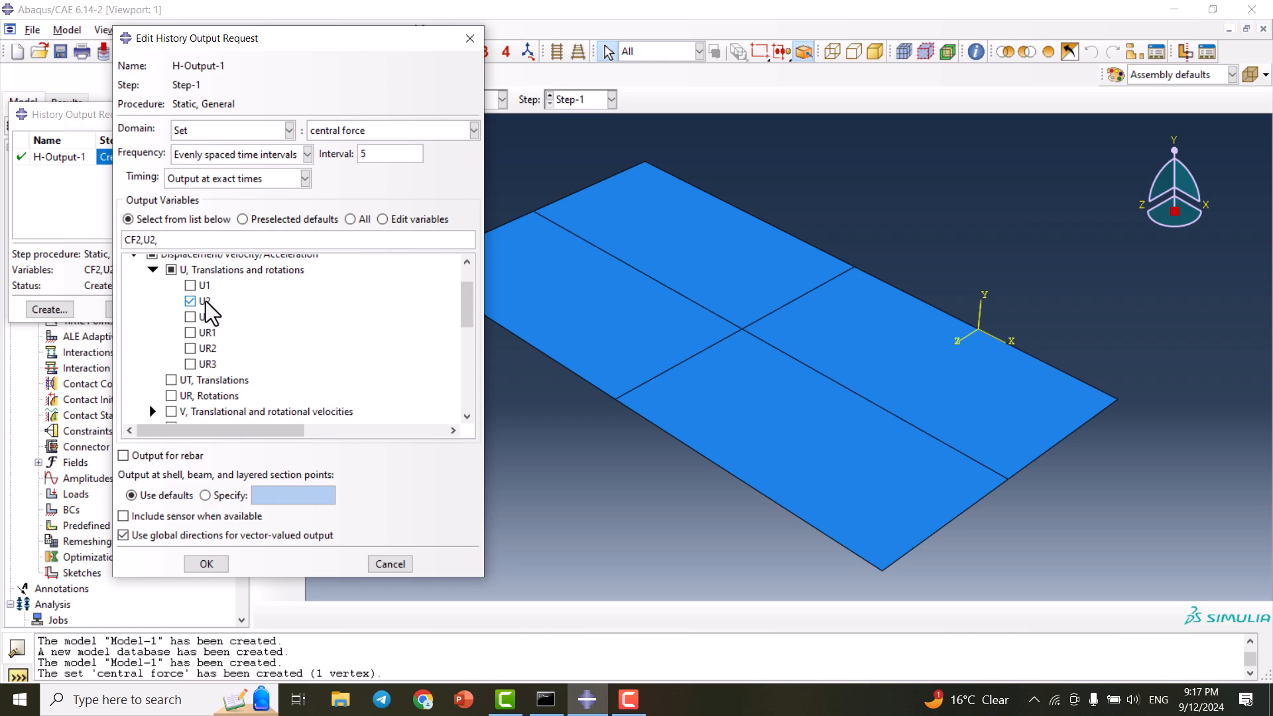
pyautogui.scroll(-9, 166, 335)
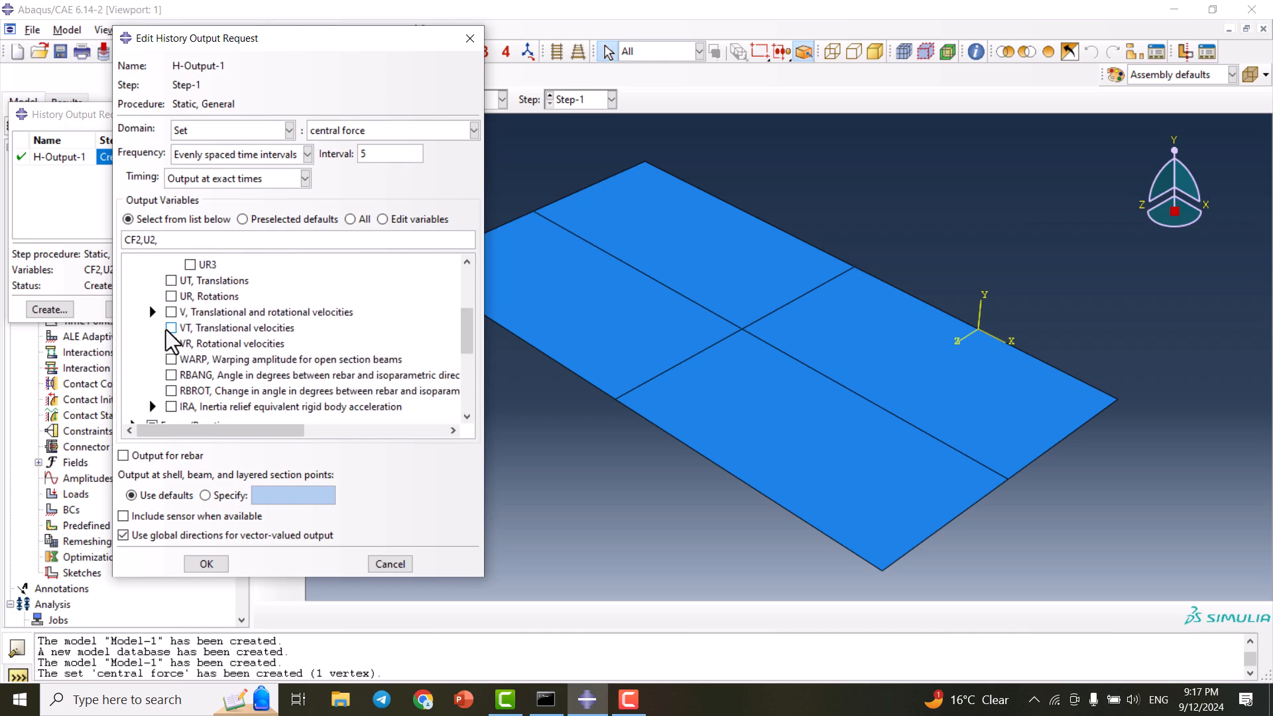
pyautogui.scroll(1, 161, 338)
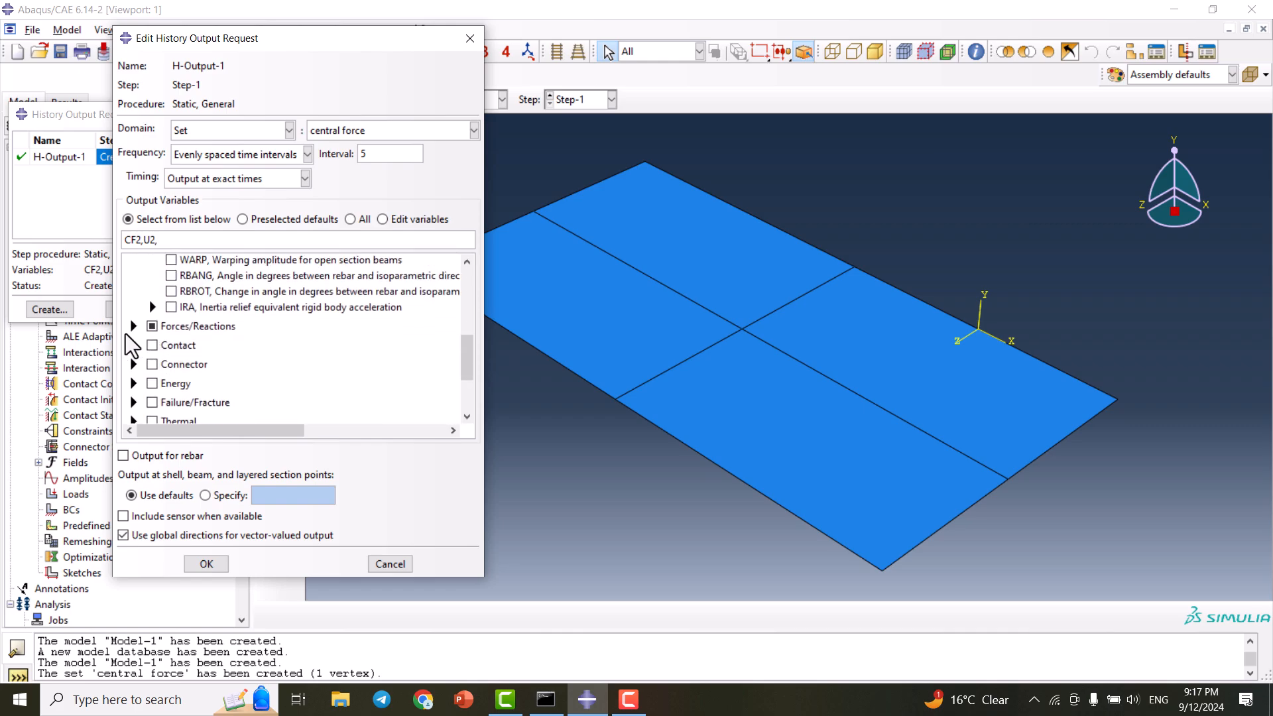
pyautogui.click(134, 326)
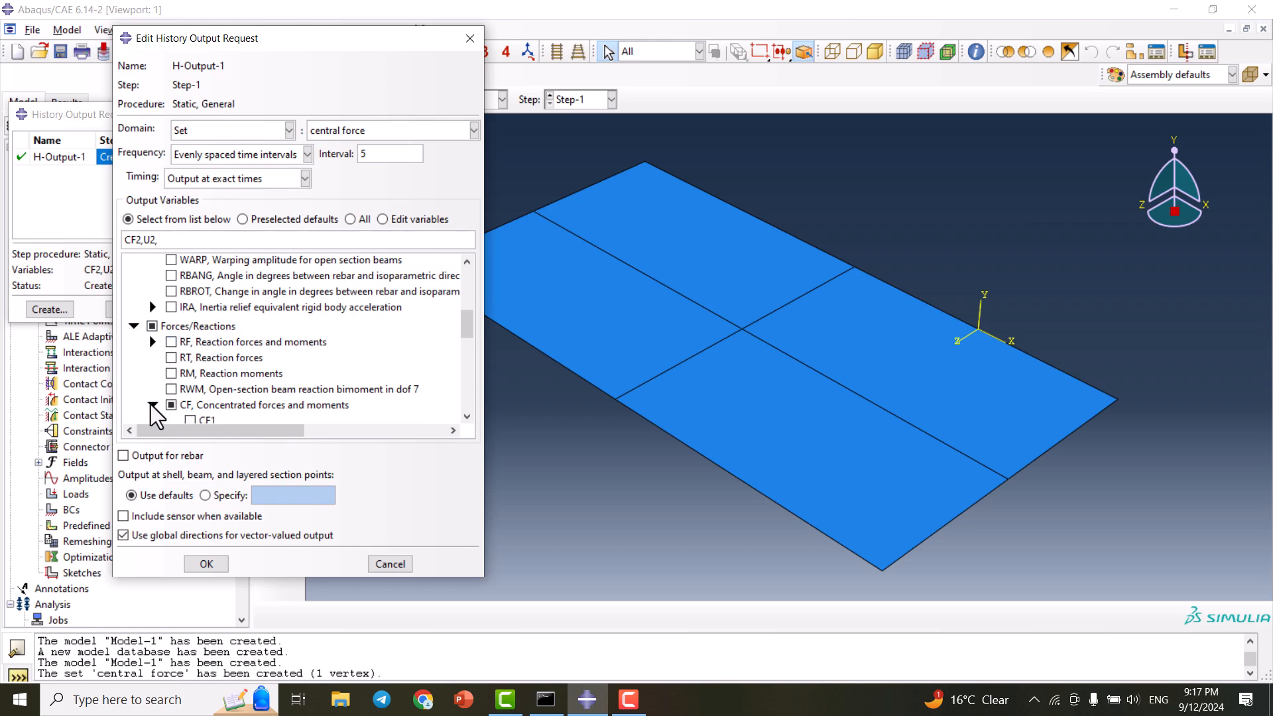
pyautogui.click(152, 404)
pyautogui.scroll(-2, 176, 383)
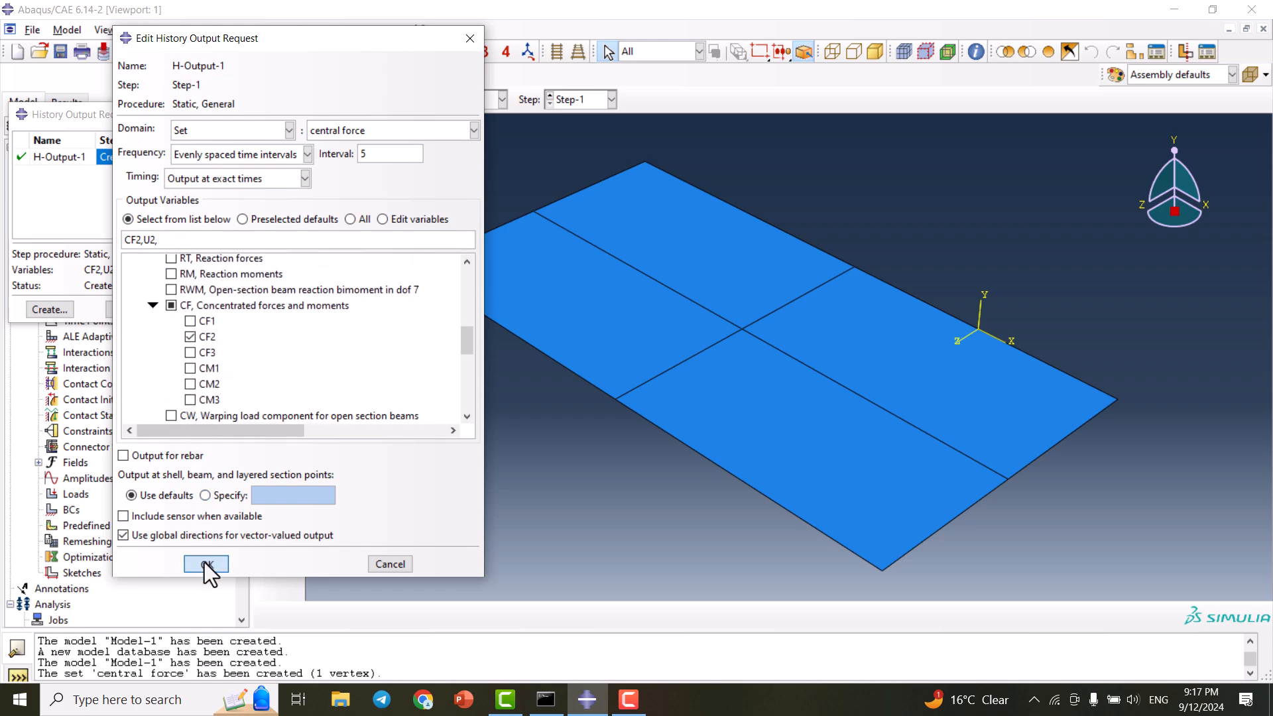
pyautogui.click(205, 563)
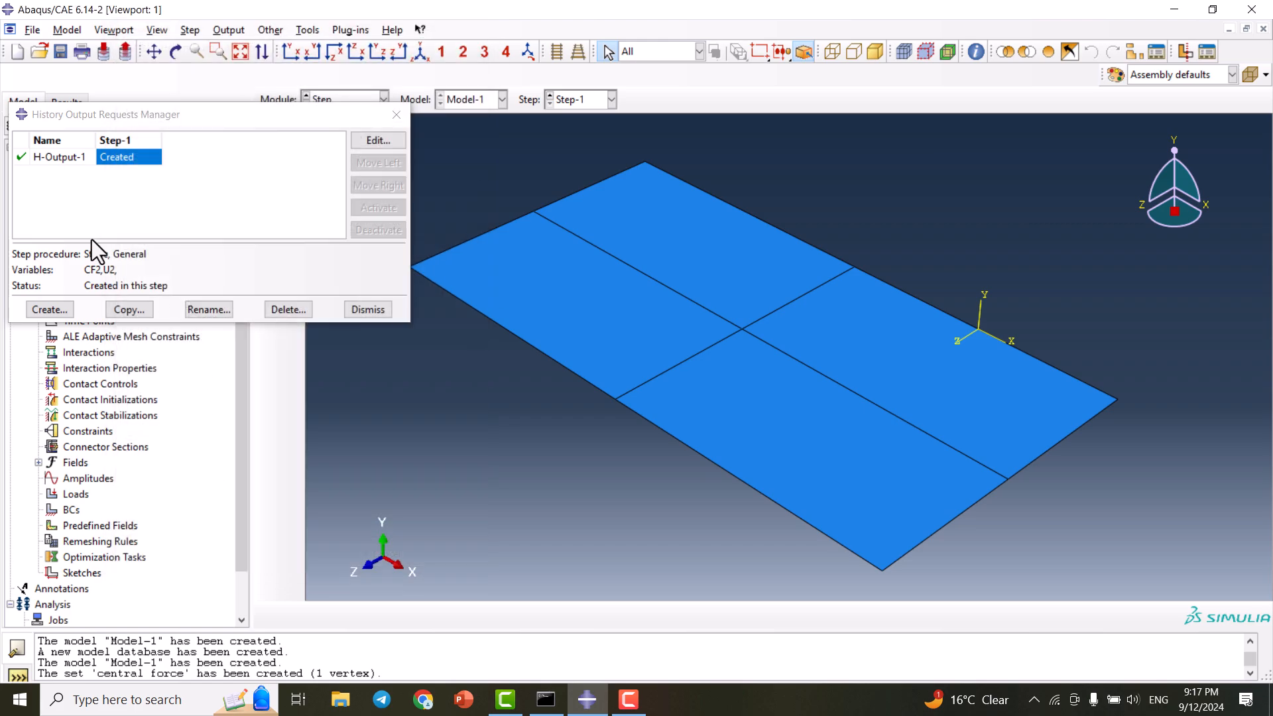
pyautogui.click(397, 117)
pyautogui.click(349, 100)
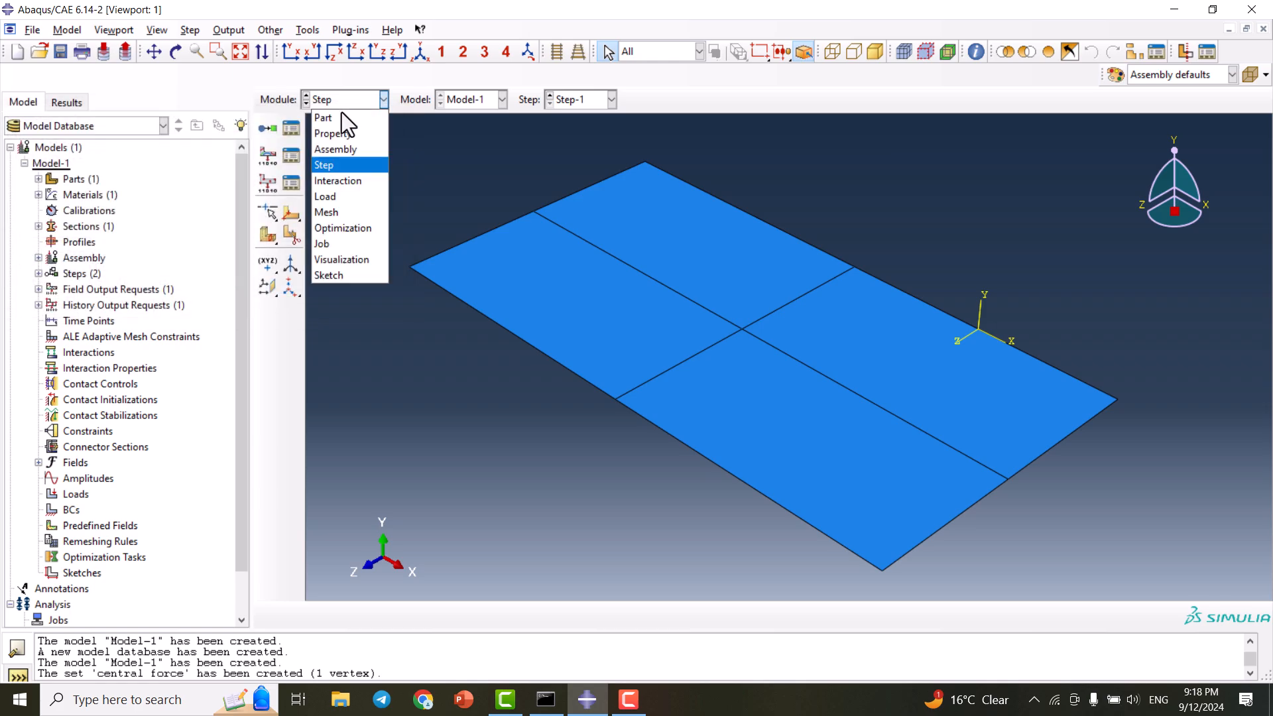
# - Create a concentrated force load in Step-1 on the 'central force' set
pyautogui.click(339, 197)
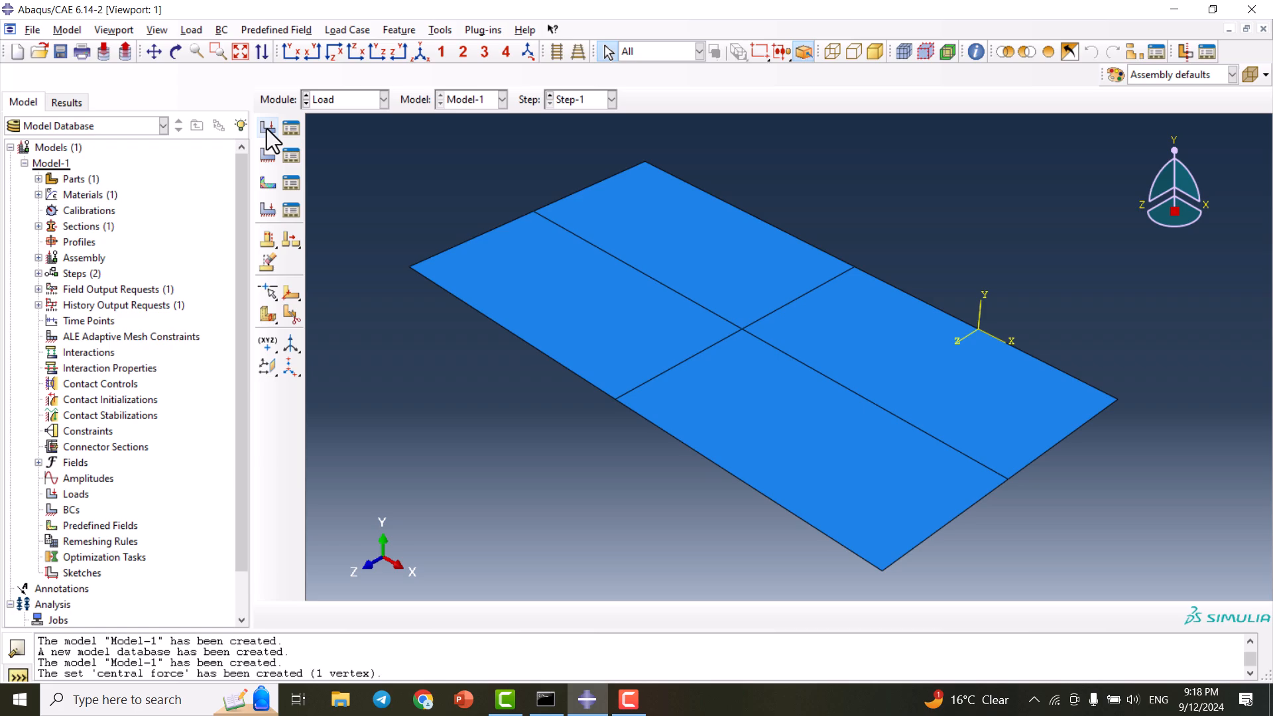
pyautogui.click(267, 127)
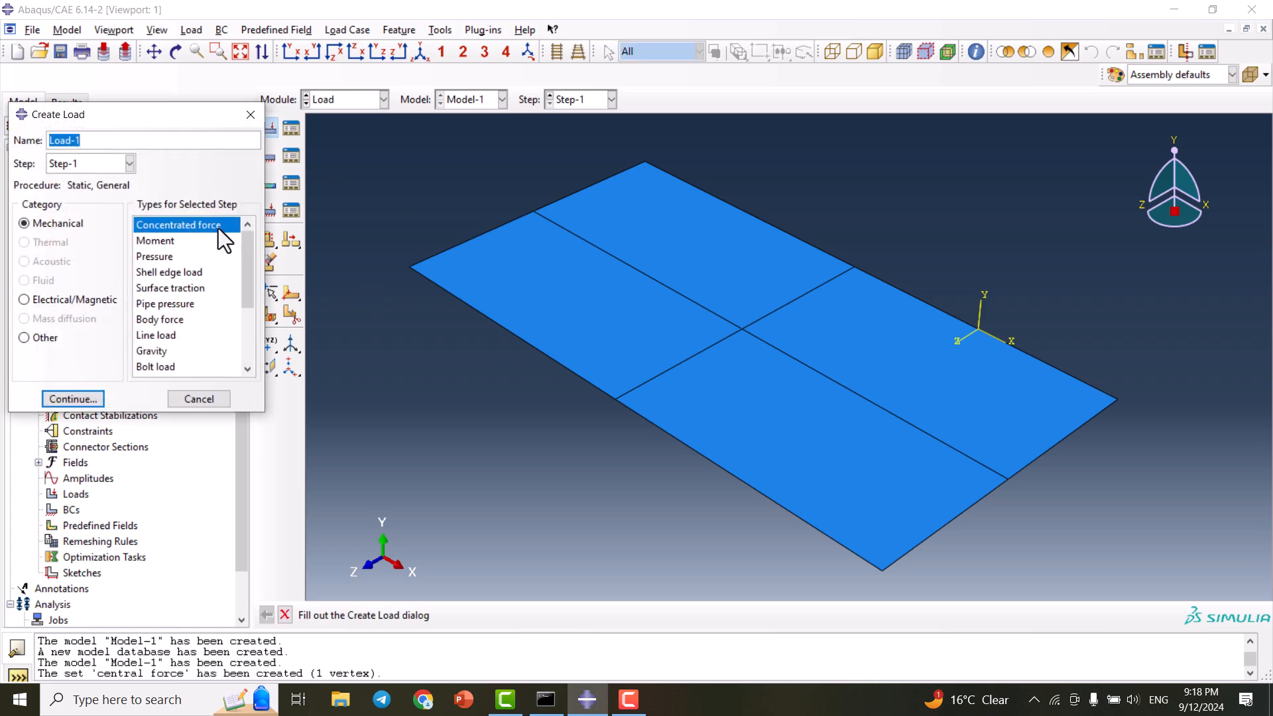
pyautogui.click(81, 398)
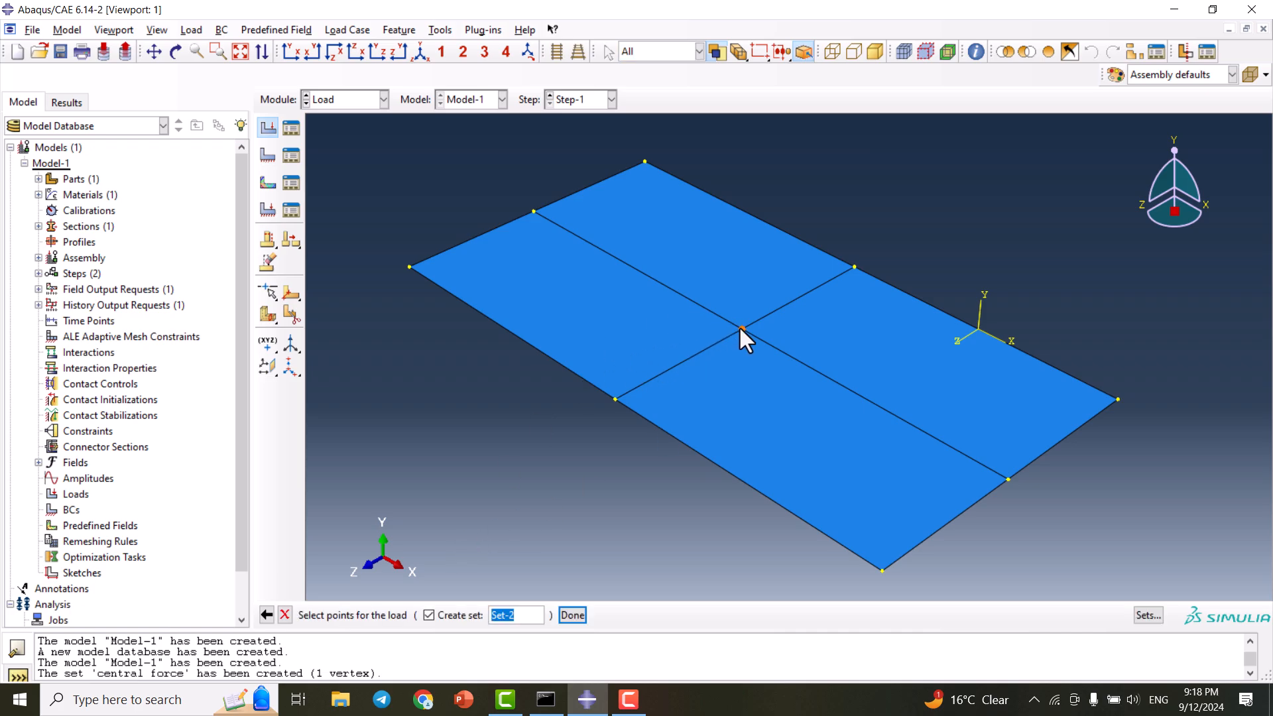
pyautogui.click(1151, 621)
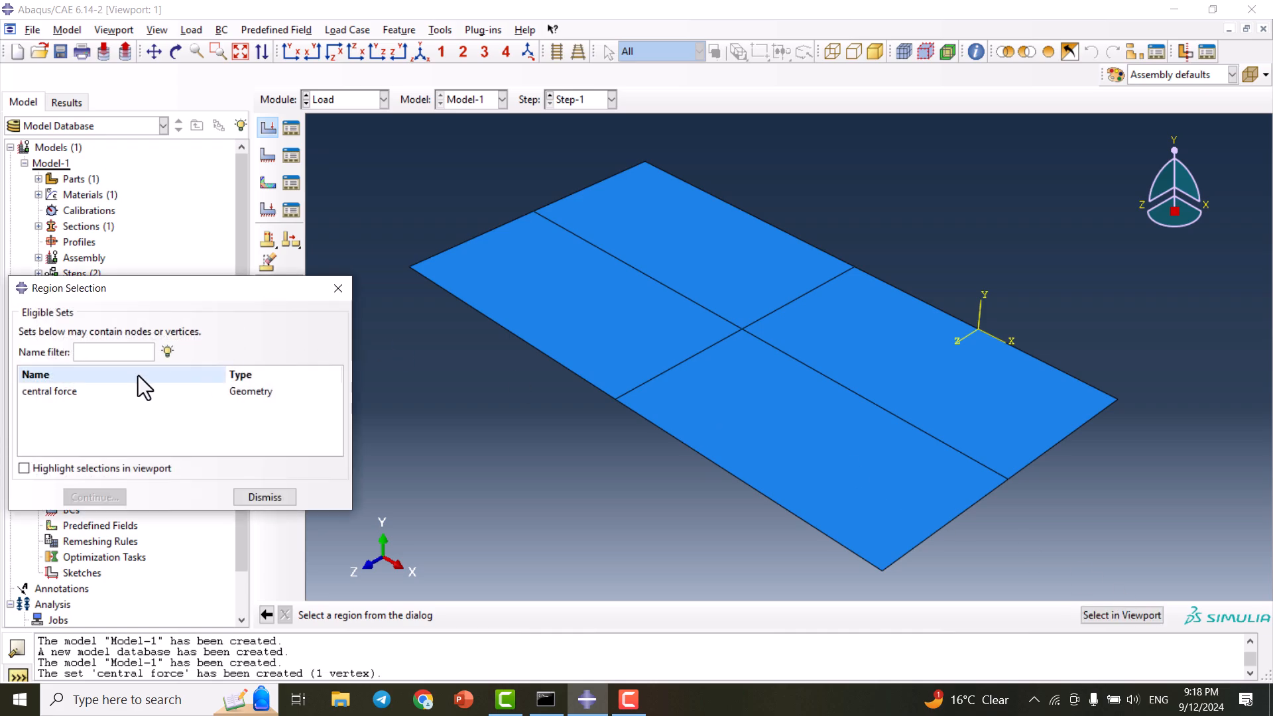
pyautogui.click(45, 390)
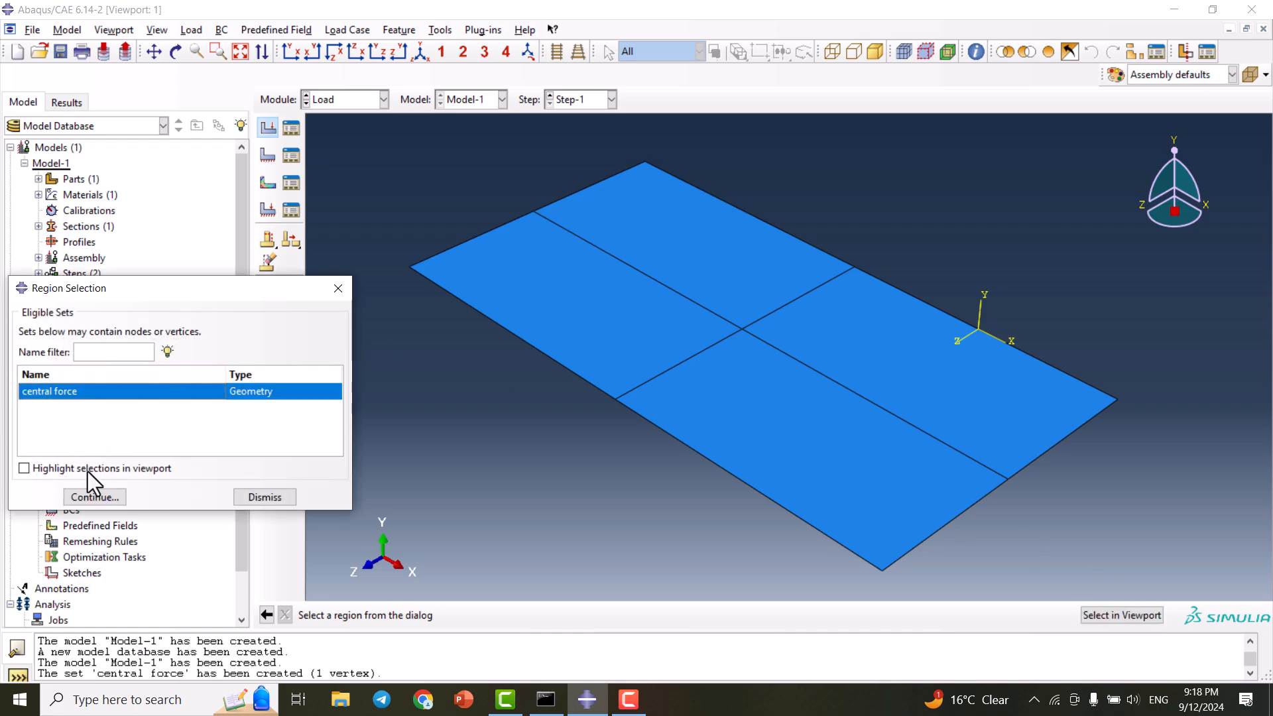
pyautogui.click(105, 494)
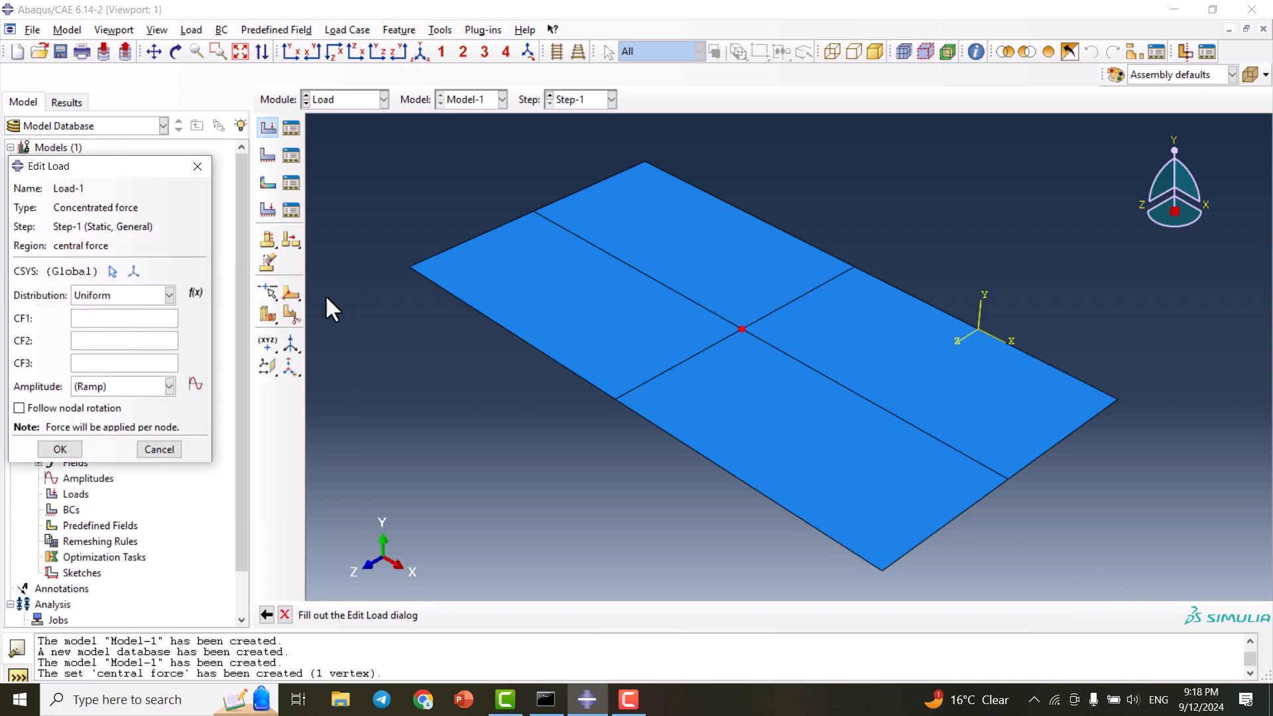
# - Give the load components CF1 = 0, CF2 = -500, CF3 = 0 and confirm
pyautogui.click(131, 317)
pyautogui.write('0')
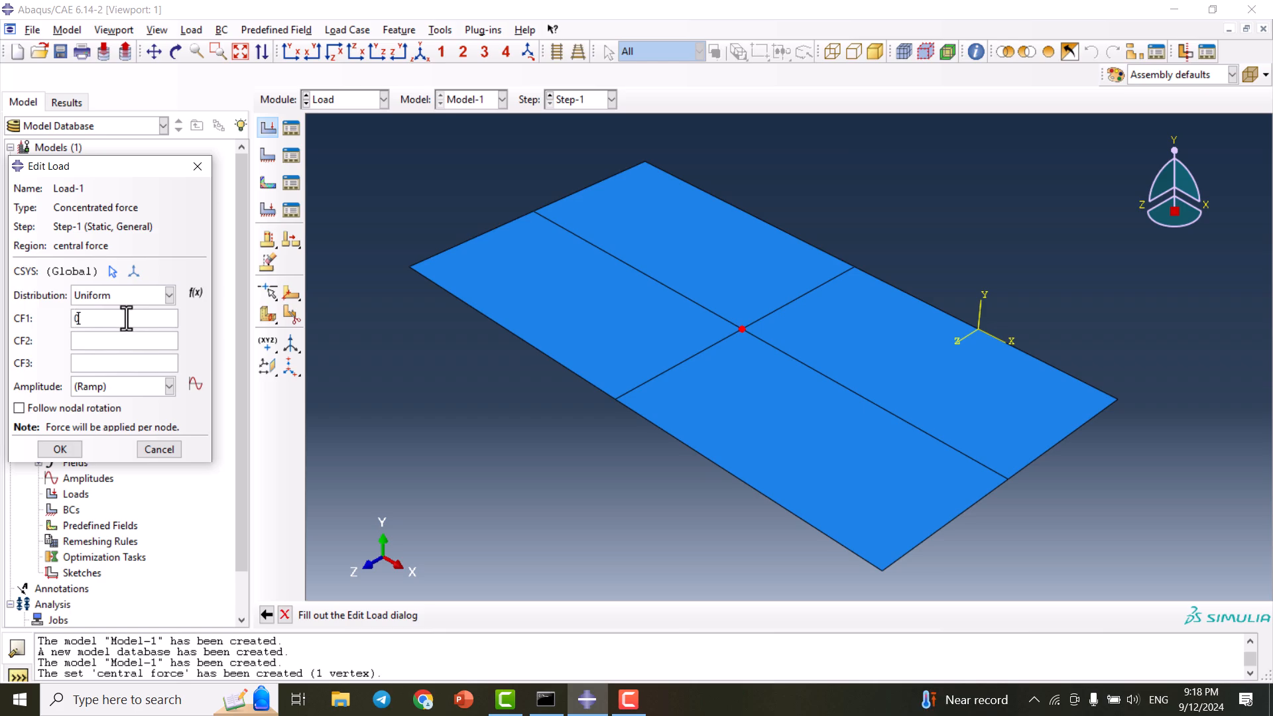
pyautogui.press('Tab')
pyautogui.write('-500')
pyautogui.press('Tab')
pyautogui.write('0')
pyautogui.click(60, 449)
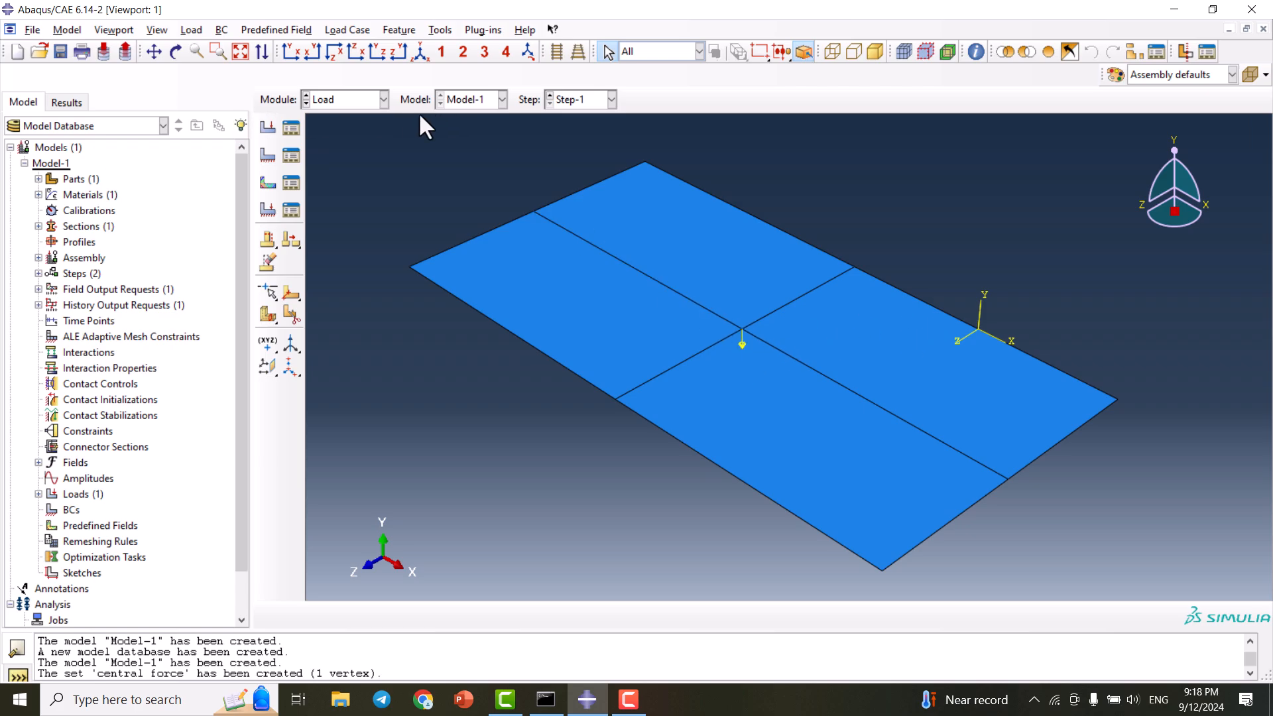
# - Create an ENCASTRE boundary condition BC-1 on both short plate edges
pyautogui.click(295, 159)
pyautogui.click(51, 409)
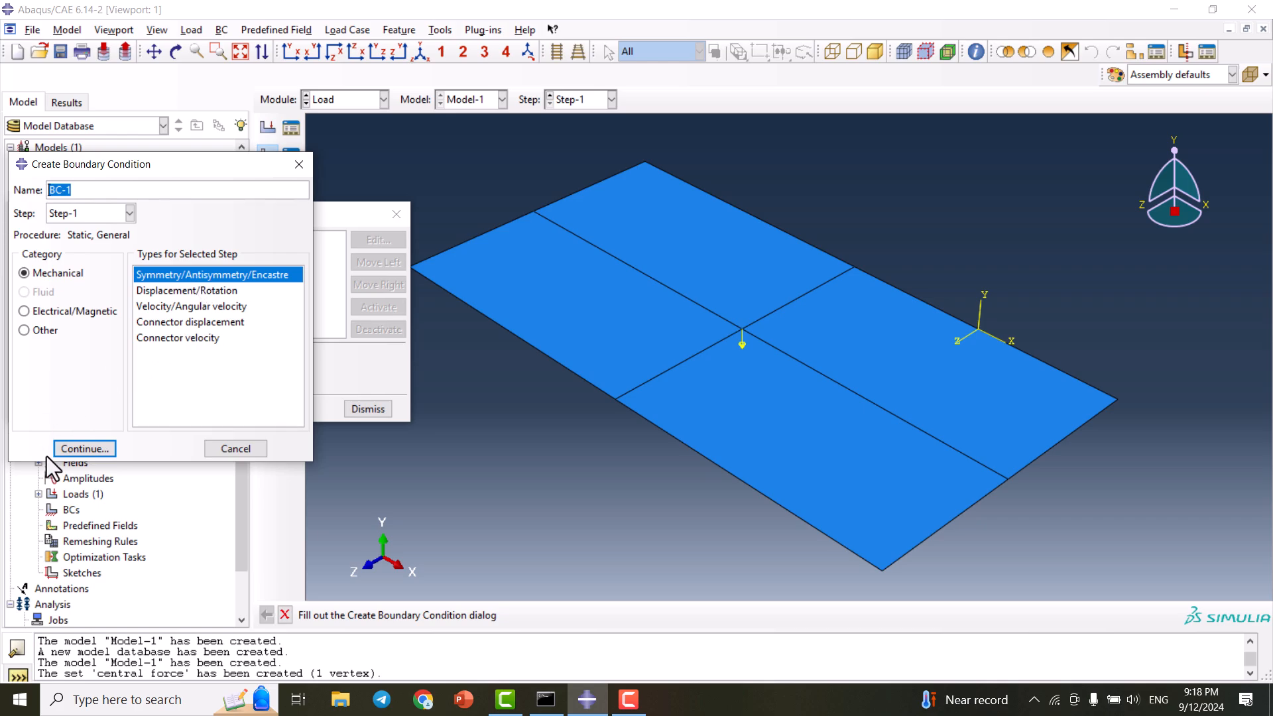
pyautogui.click(95, 449)
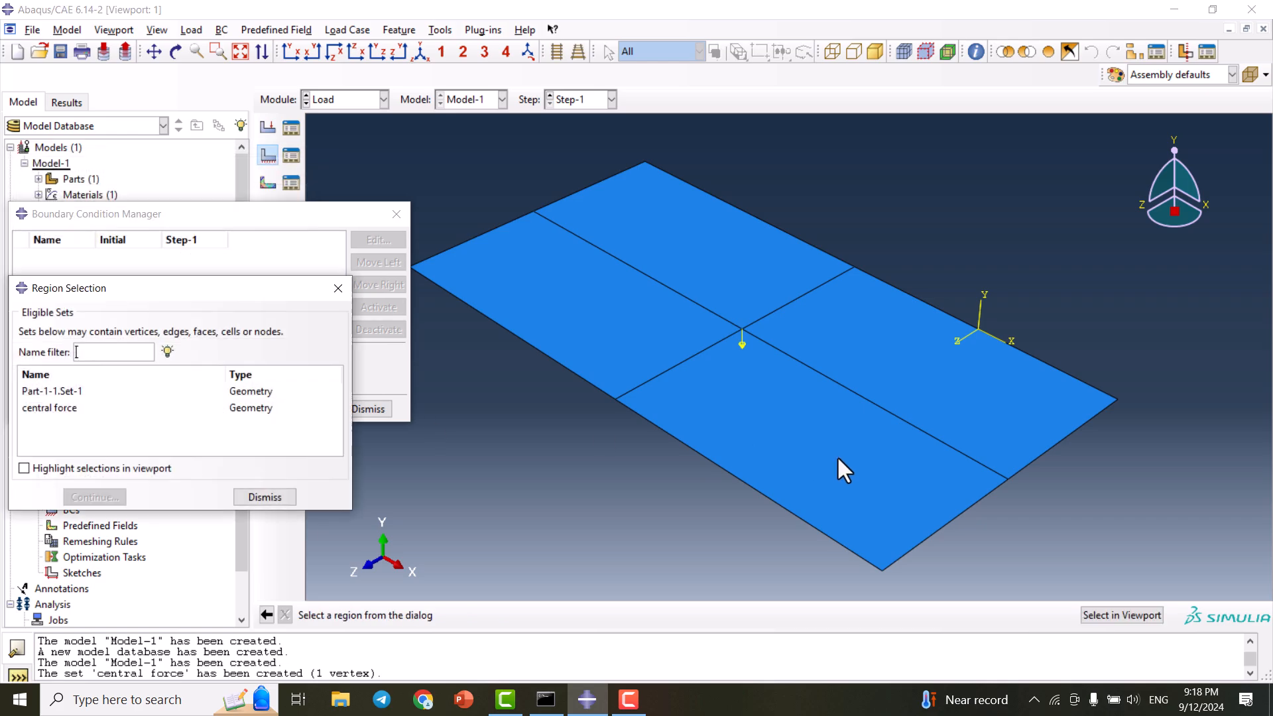
pyautogui.click(265, 496)
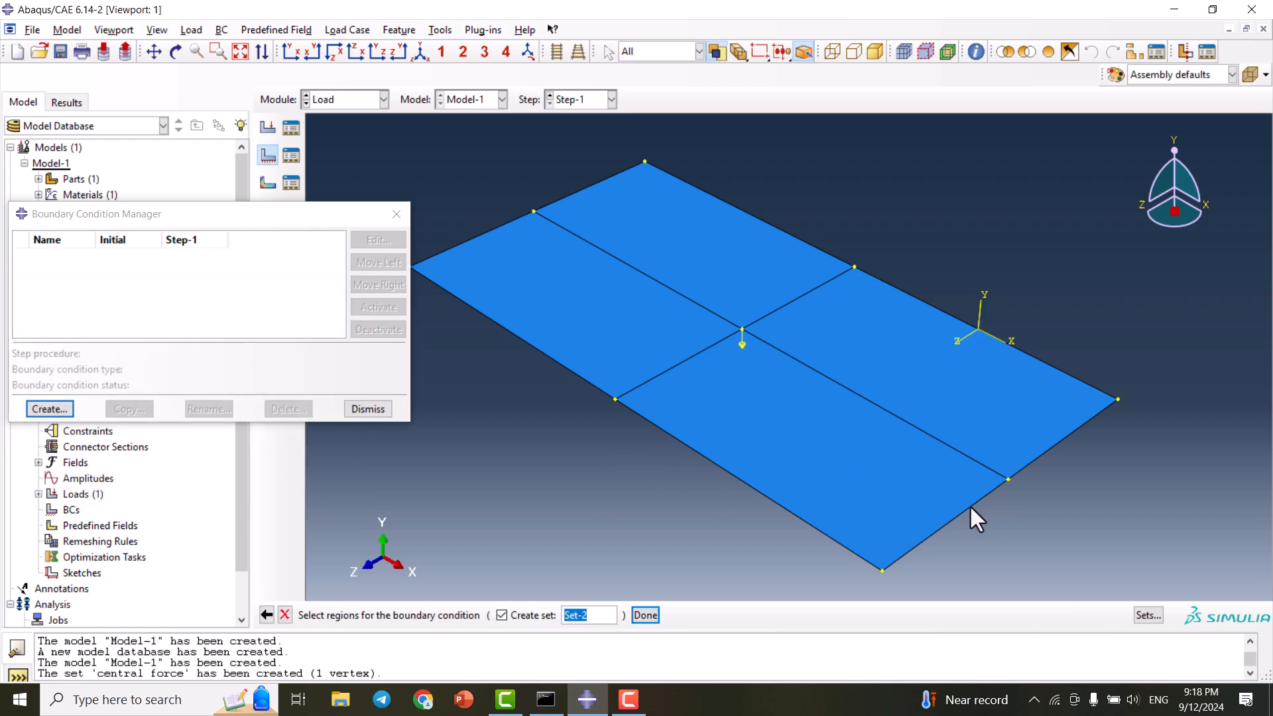
pyautogui.click(968, 506)
pyautogui.keyDown('shift'); pyautogui.click(1065, 437); pyautogui.keyUp('shift')
pyautogui.keyDown('shift'); pyautogui.click(479, 236); pyautogui.keyUp('shift')
pyautogui.click(648, 615)
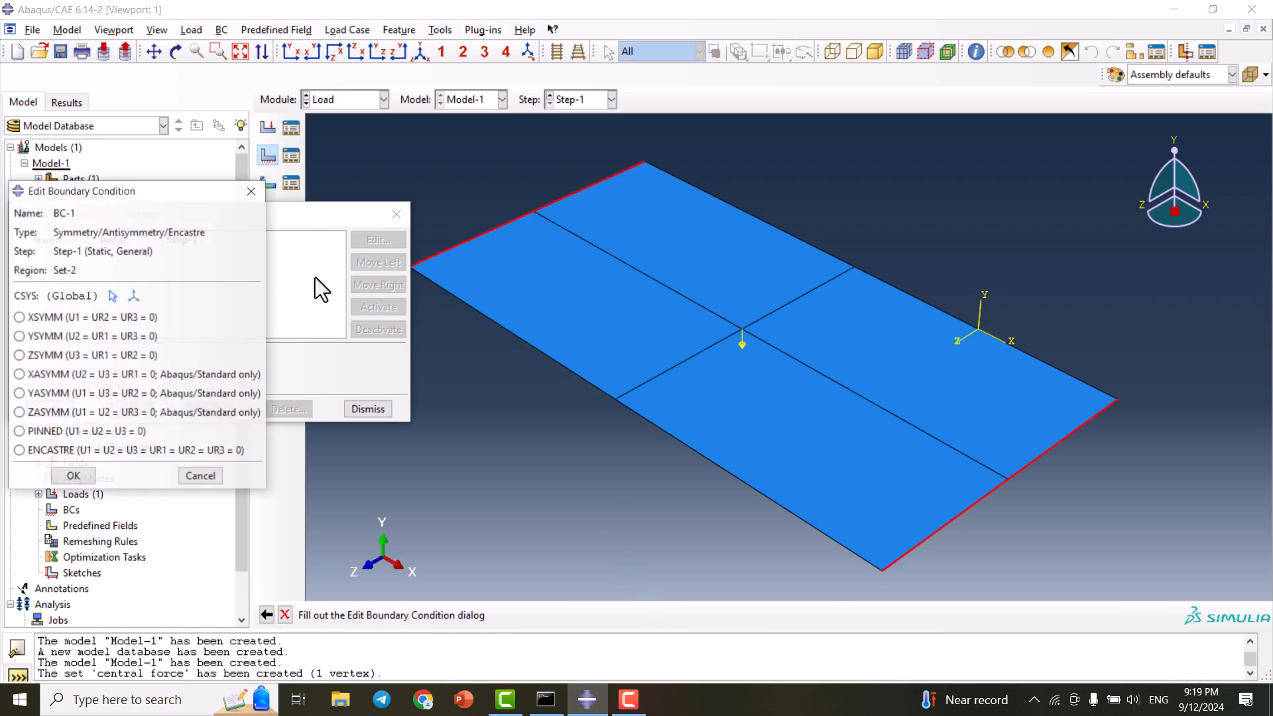
pyautogui.click(73, 451)
pyautogui.click(73, 475)
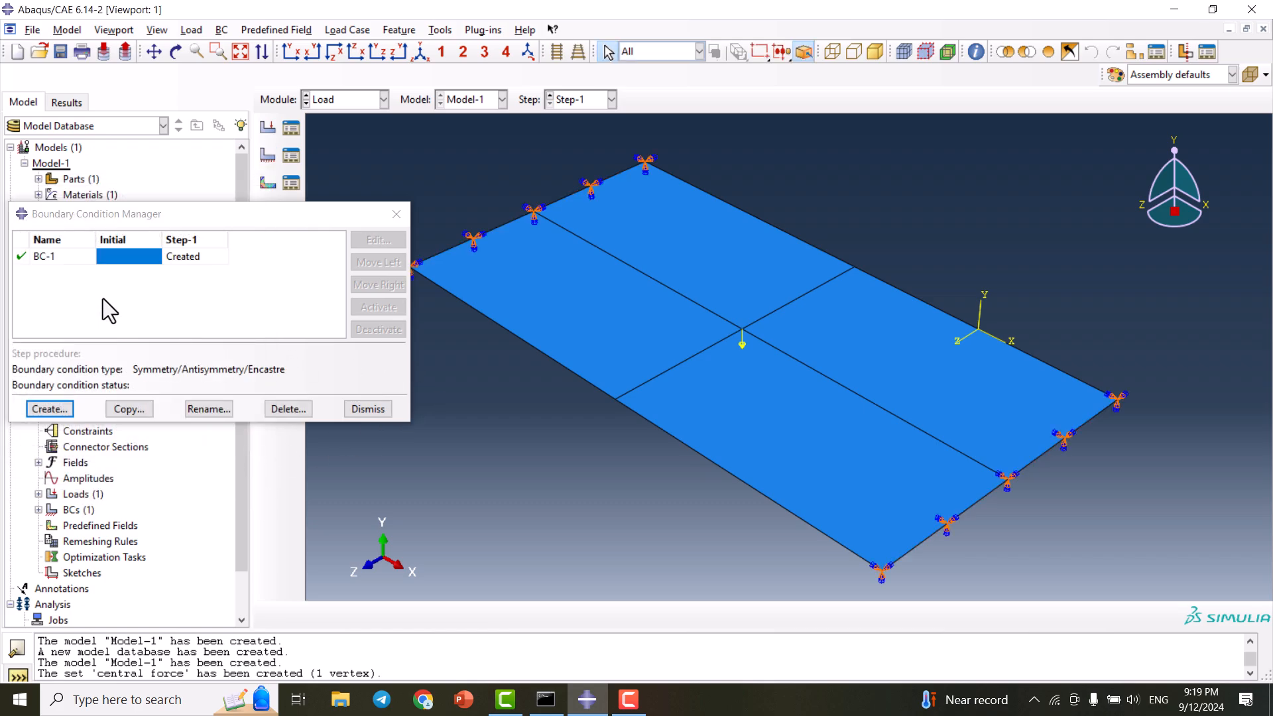
# - Move BC-1 so it starts in the Initial step instead of Step-1
pyautogui.click(199, 255)
pyautogui.click(400, 264)
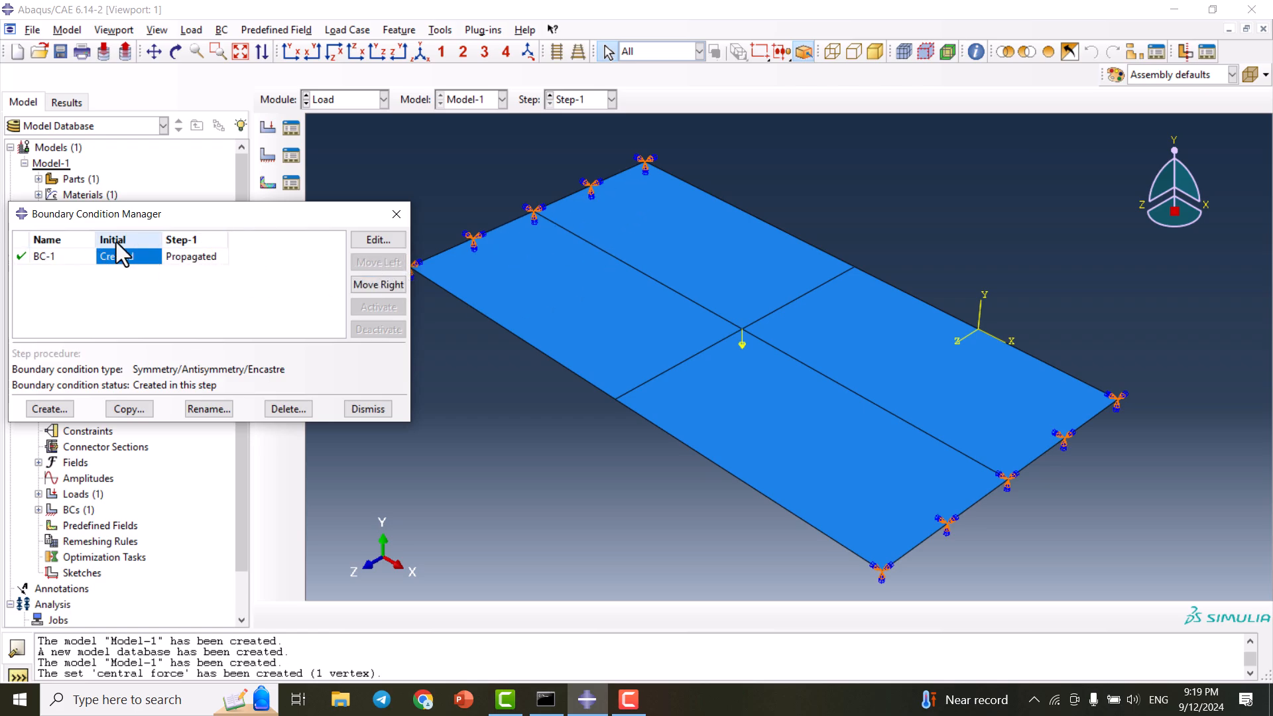
pyautogui.click(366, 408)
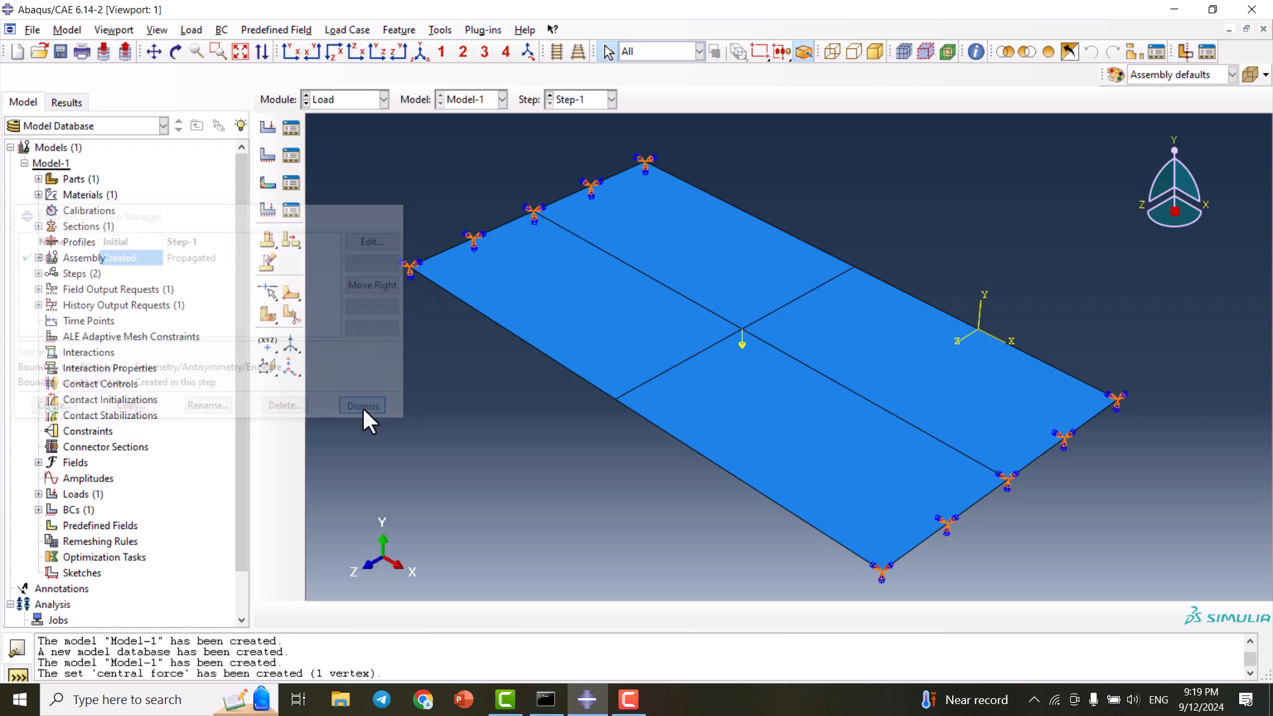
pyautogui.click(352, 99)
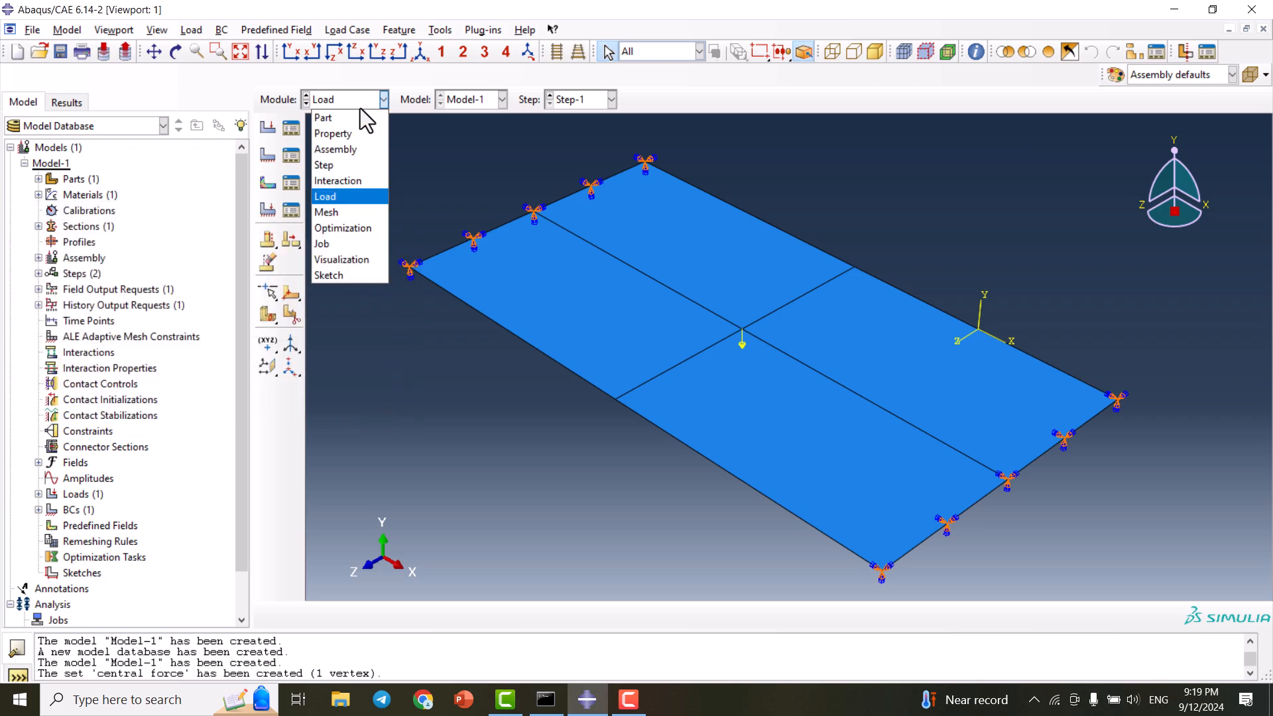
# - Mesh the plate instance Part-1-1 into 200 elements in the Mesh module
pyautogui.click(364, 213)
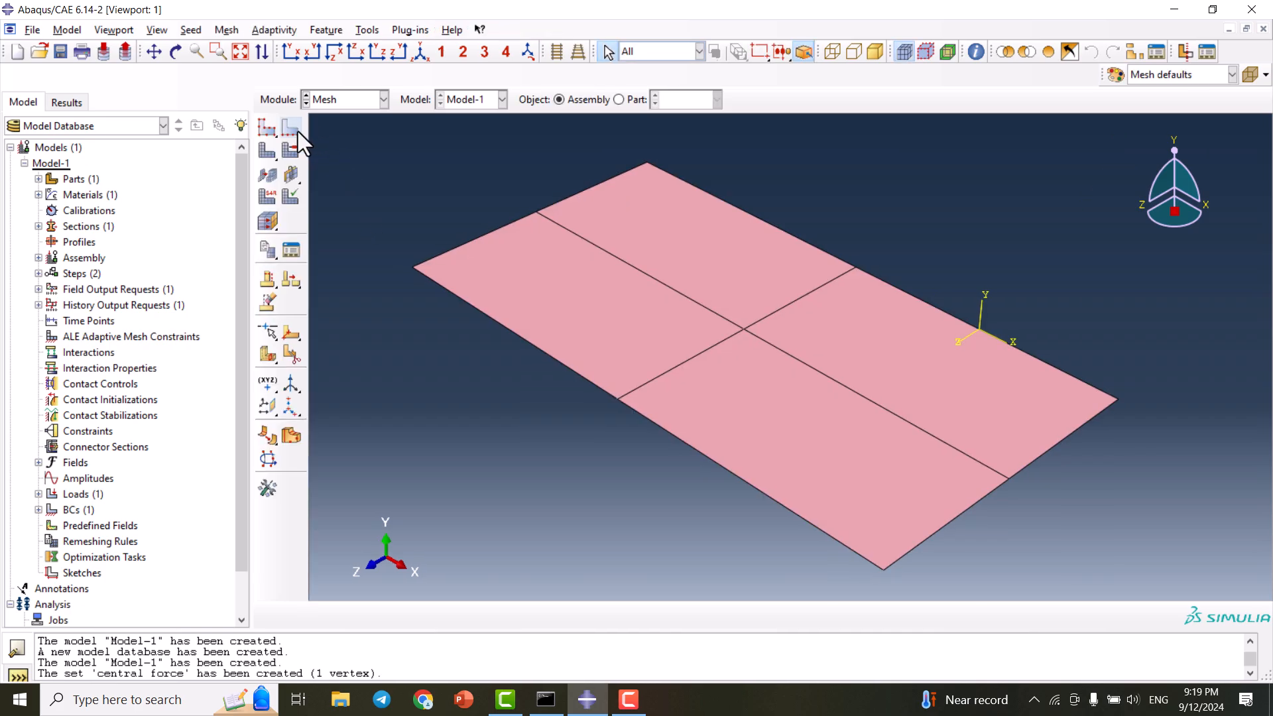
pyautogui.click(269, 149)
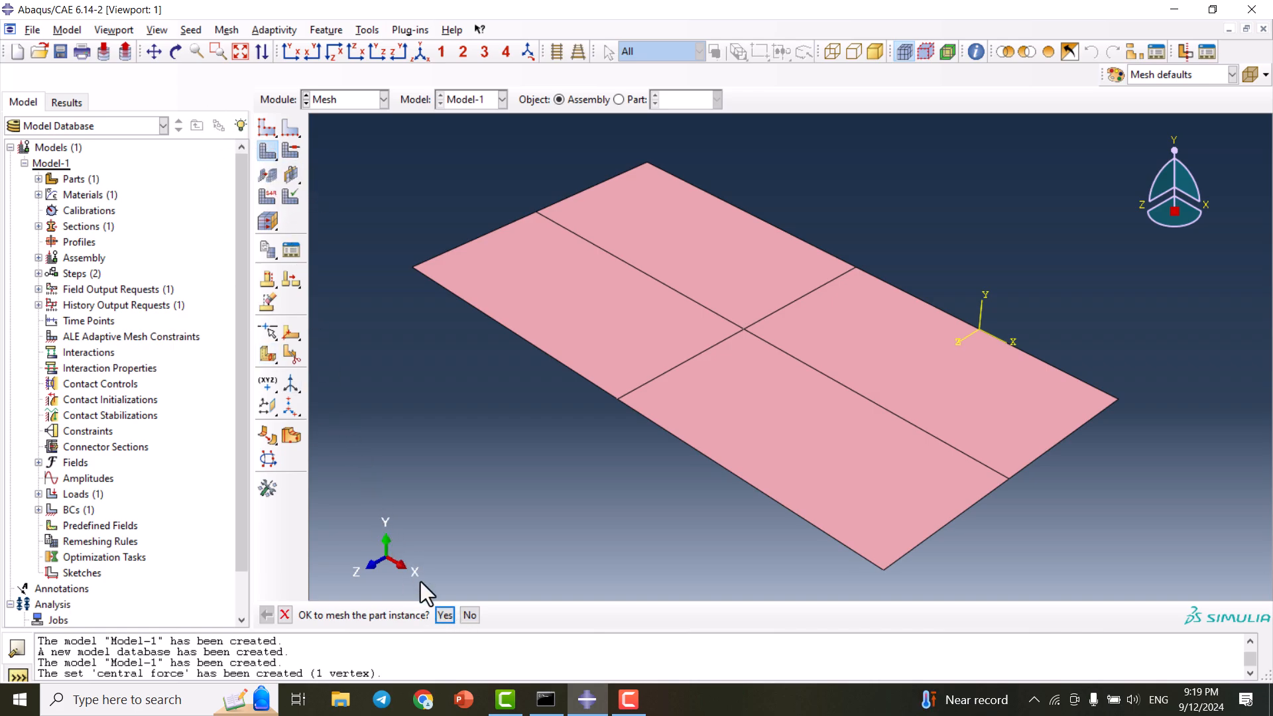
pyautogui.click(444, 615)
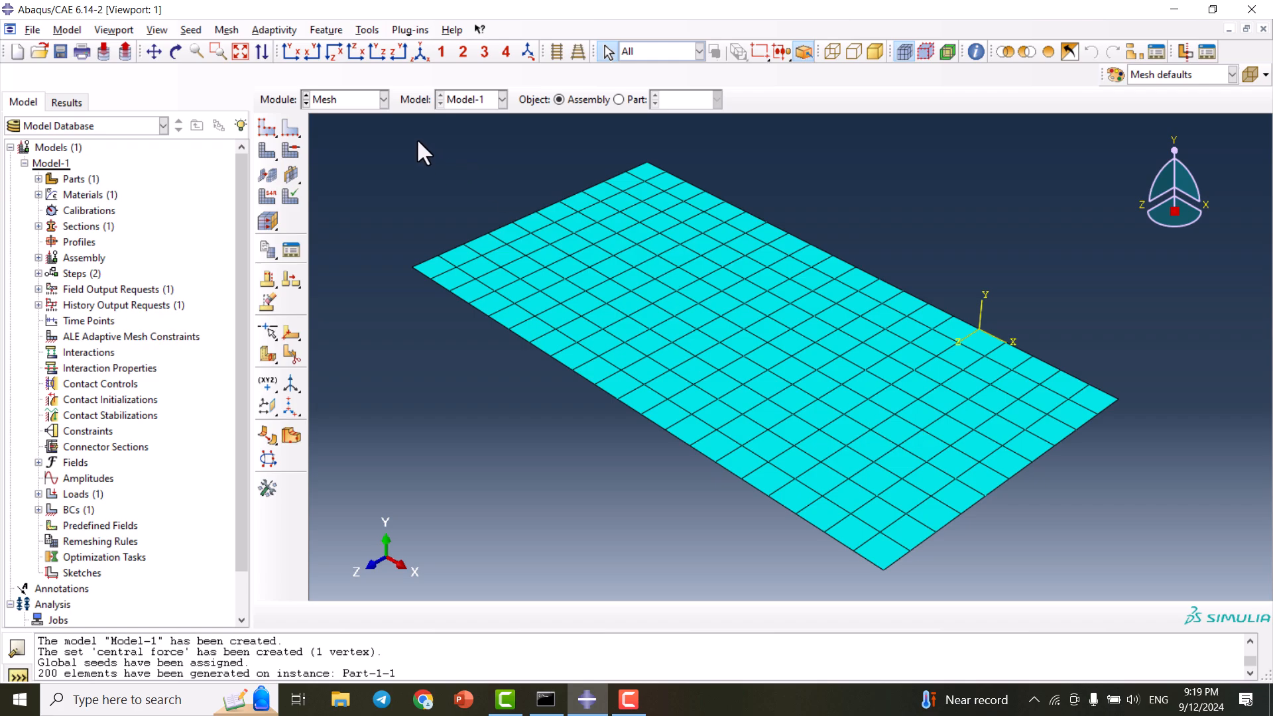
pyautogui.click(356, 101)
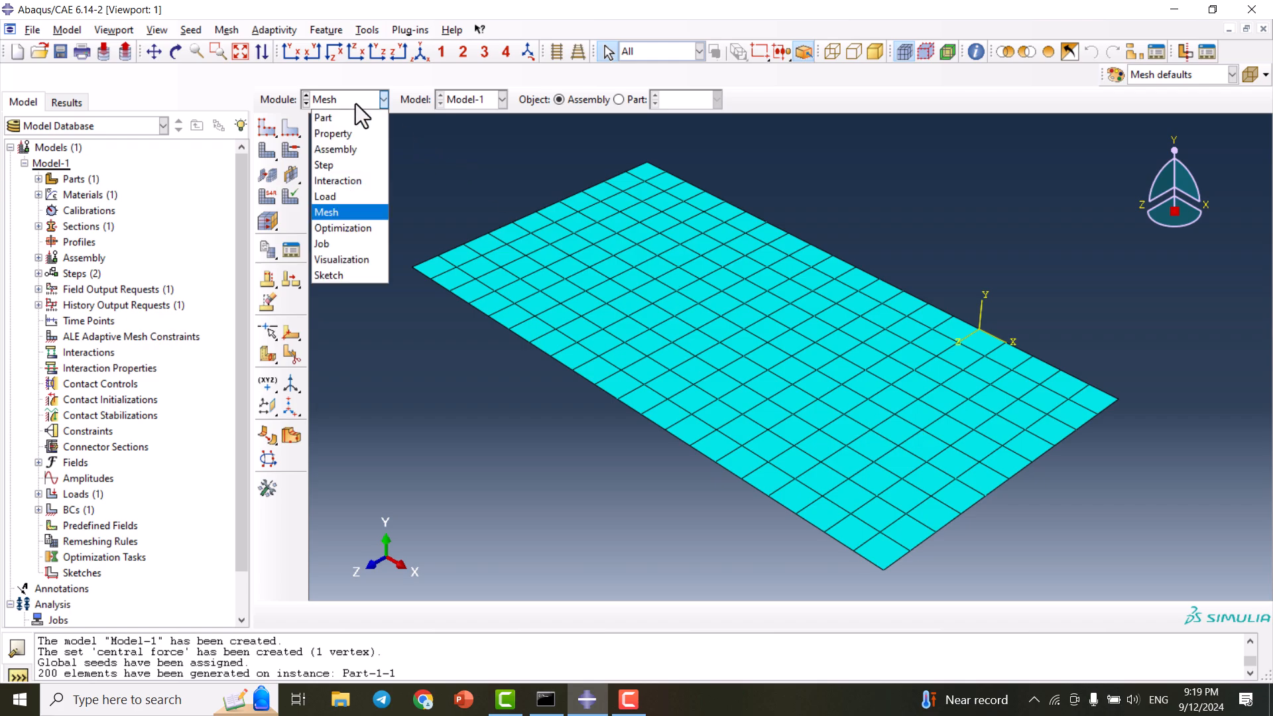
# - Create an analysis job named 'stiffness' for Model-1
pyautogui.click(353, 243)
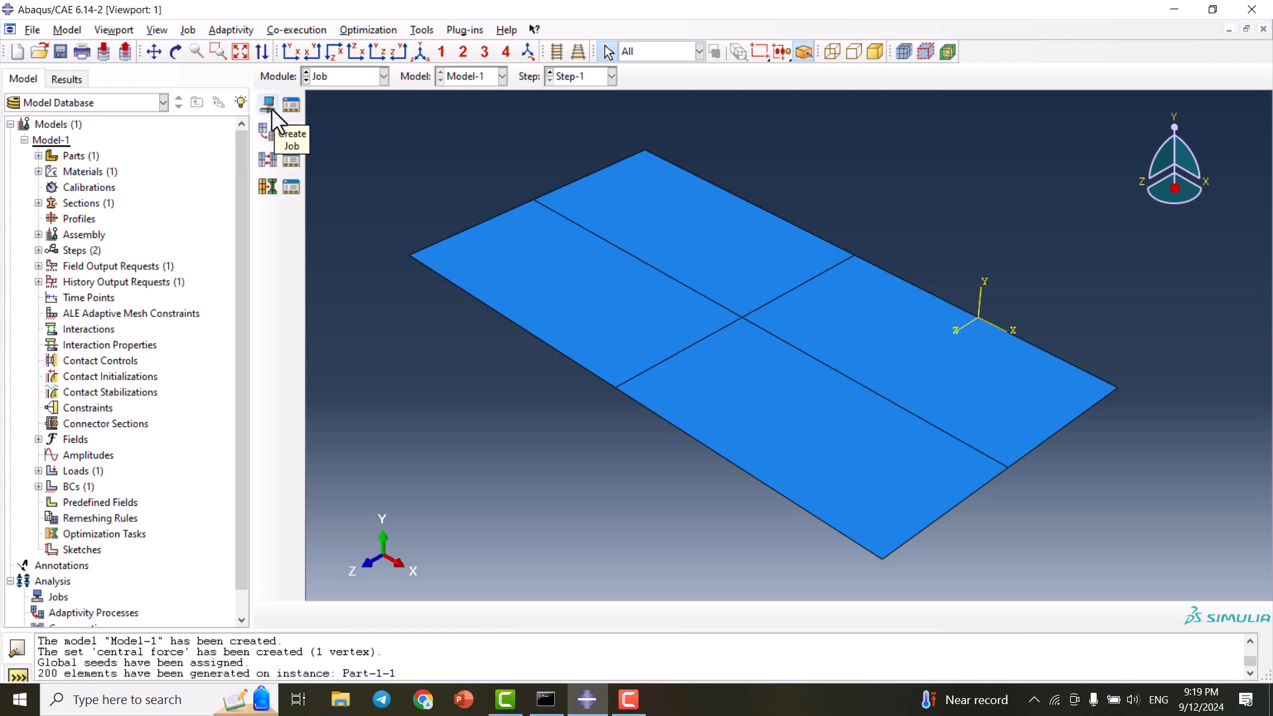
pyautogui.click(272, 109)
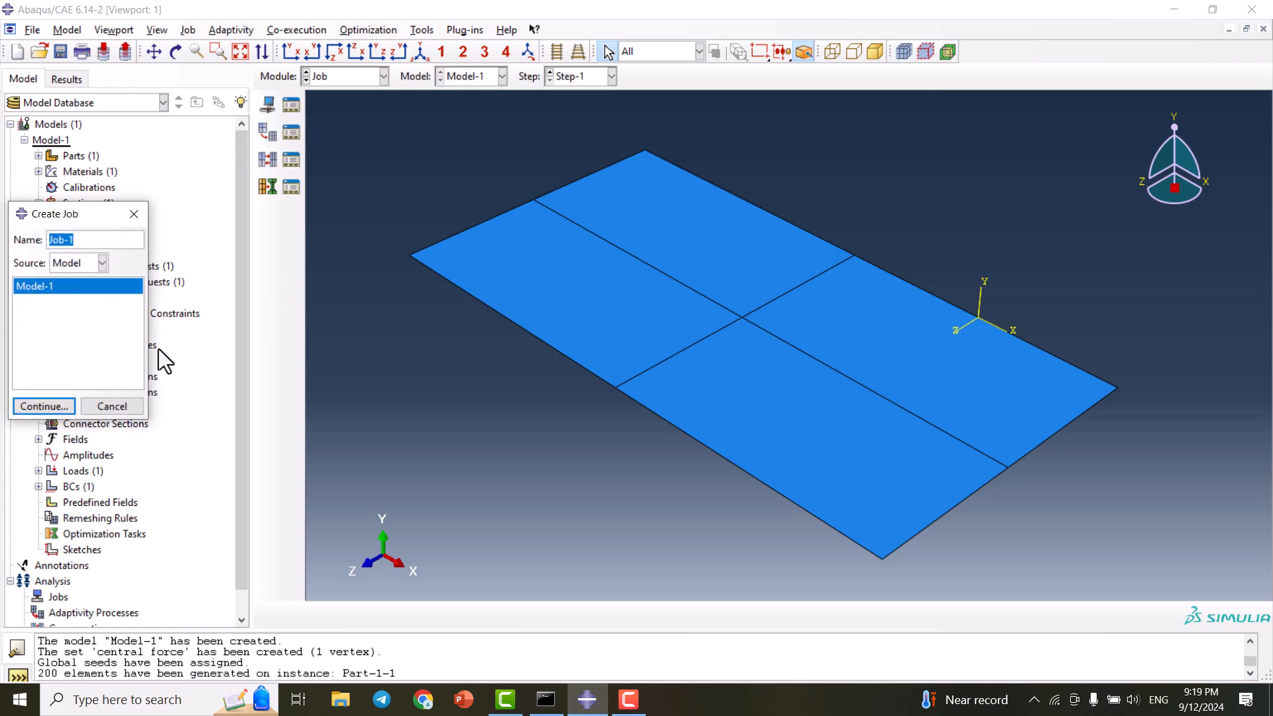
pyautogui.write('stiffness')
pyautogui.click(47, 404)
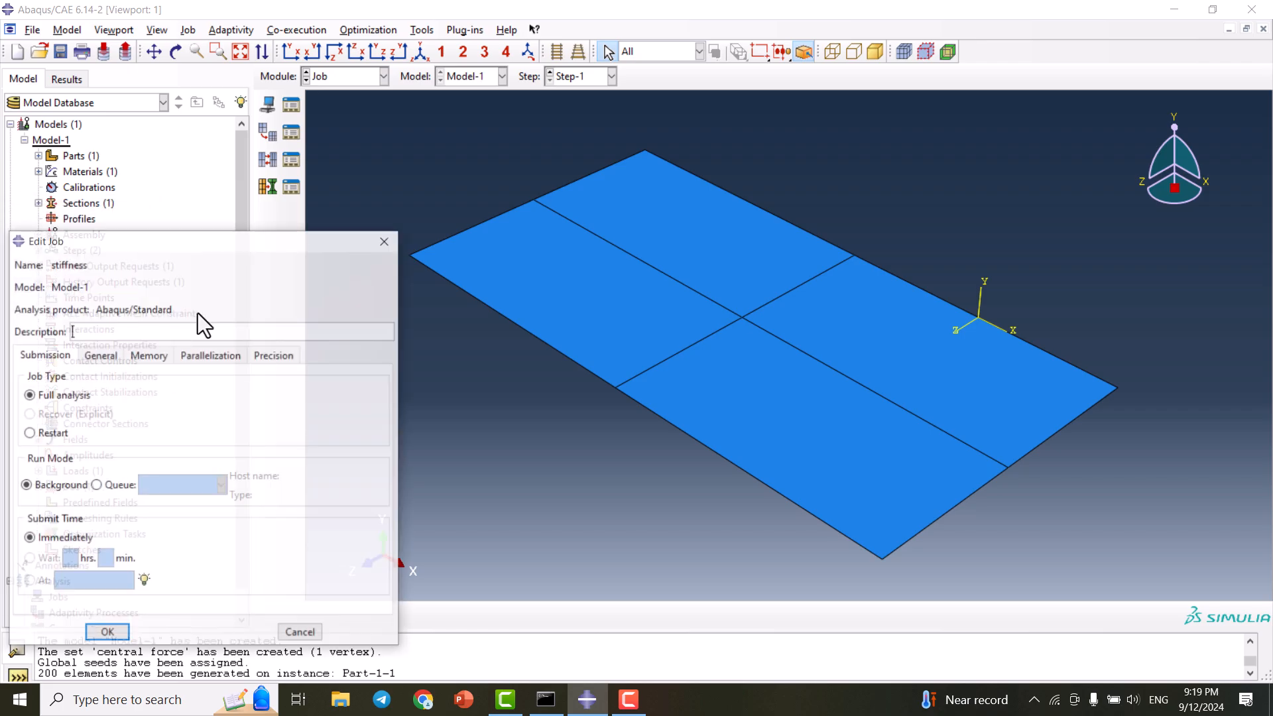
pyautogui.click(106, 631)
# - Submit the 'stiffness' job and monitor it until the status reads Completed
pyautogui.click(296, 106)
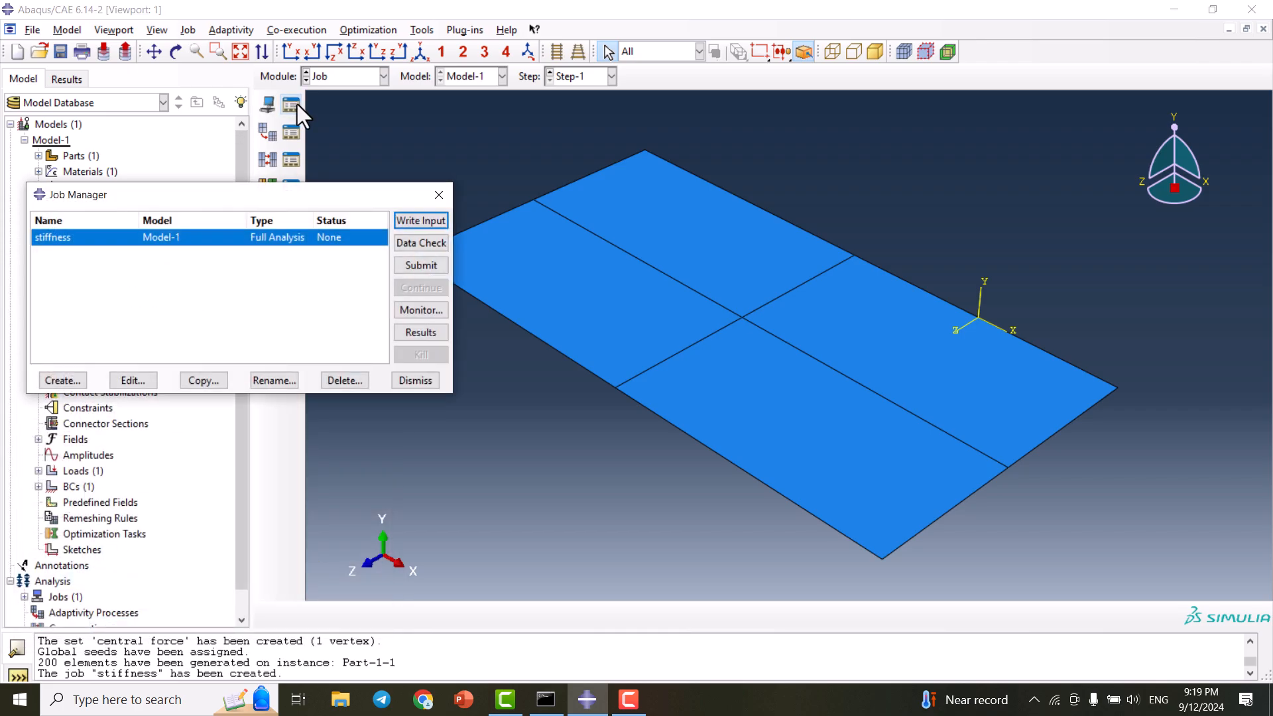
pyautogui.click(415, 268)
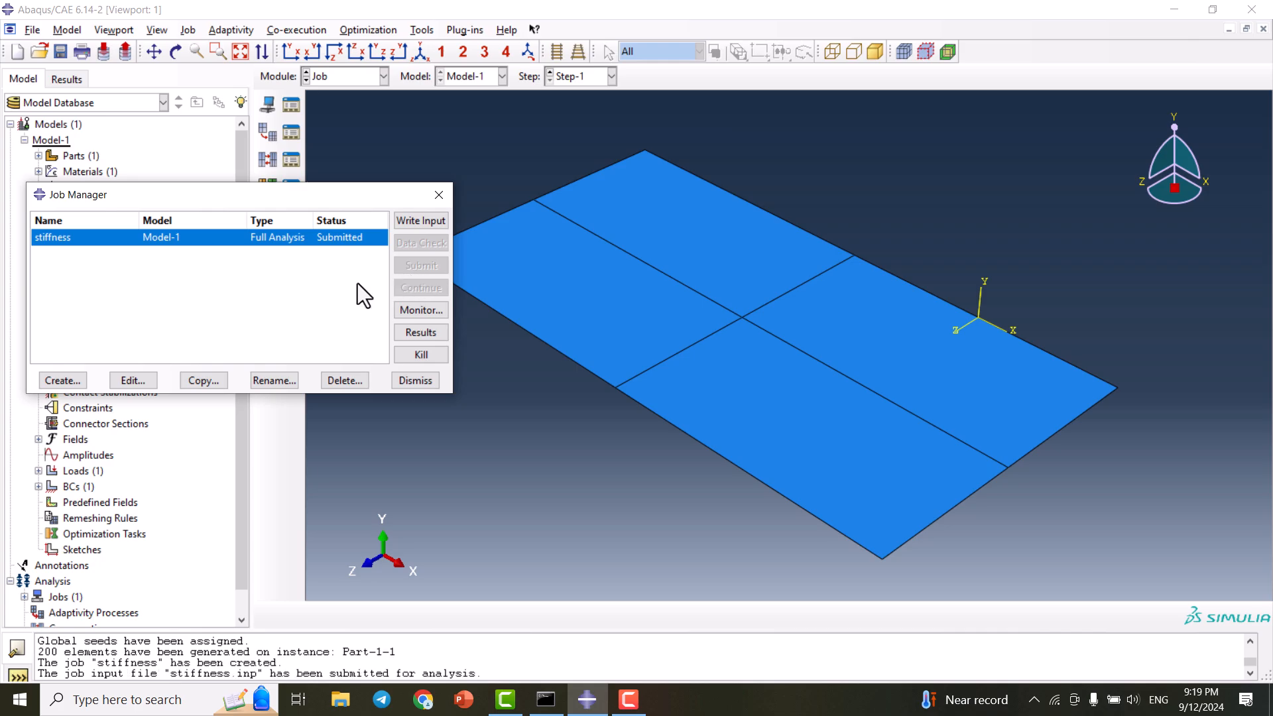
pyautogui.click(434, 311)
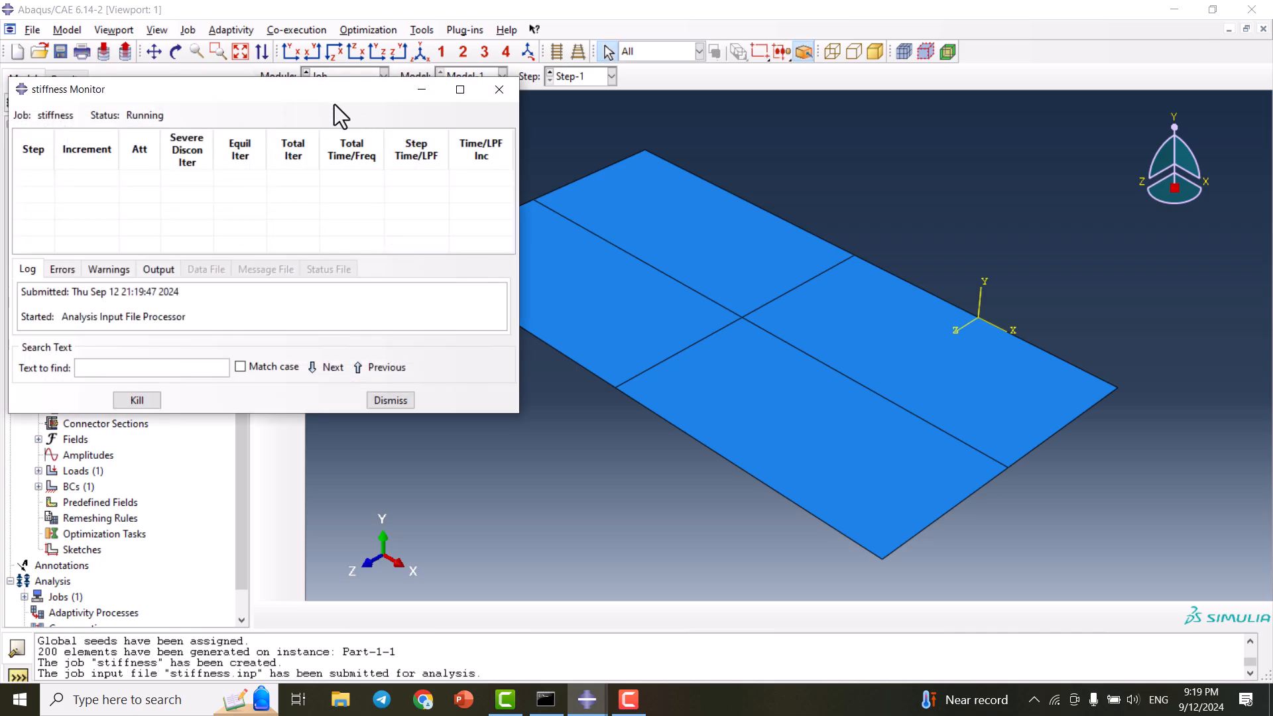
pyautogui.moveTo(335, 92); pyautogui.dragTo(787, 133)
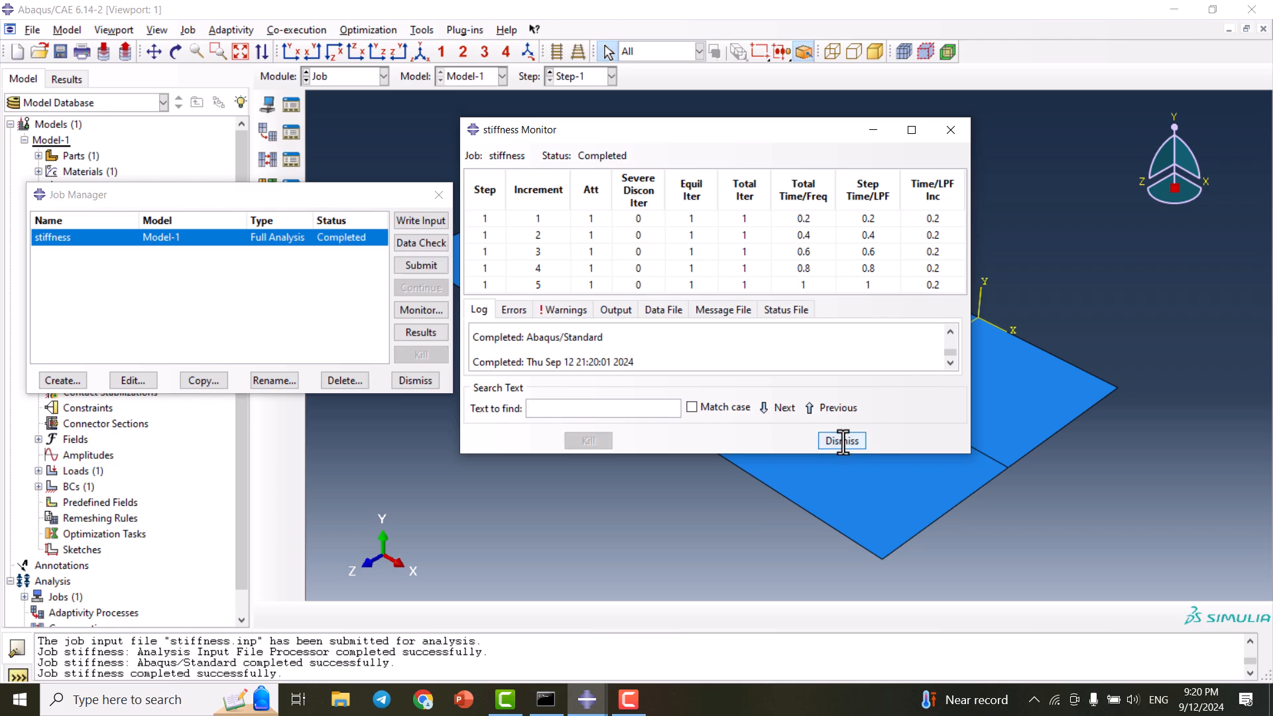
pyautogui.tripleClick(527, 362)
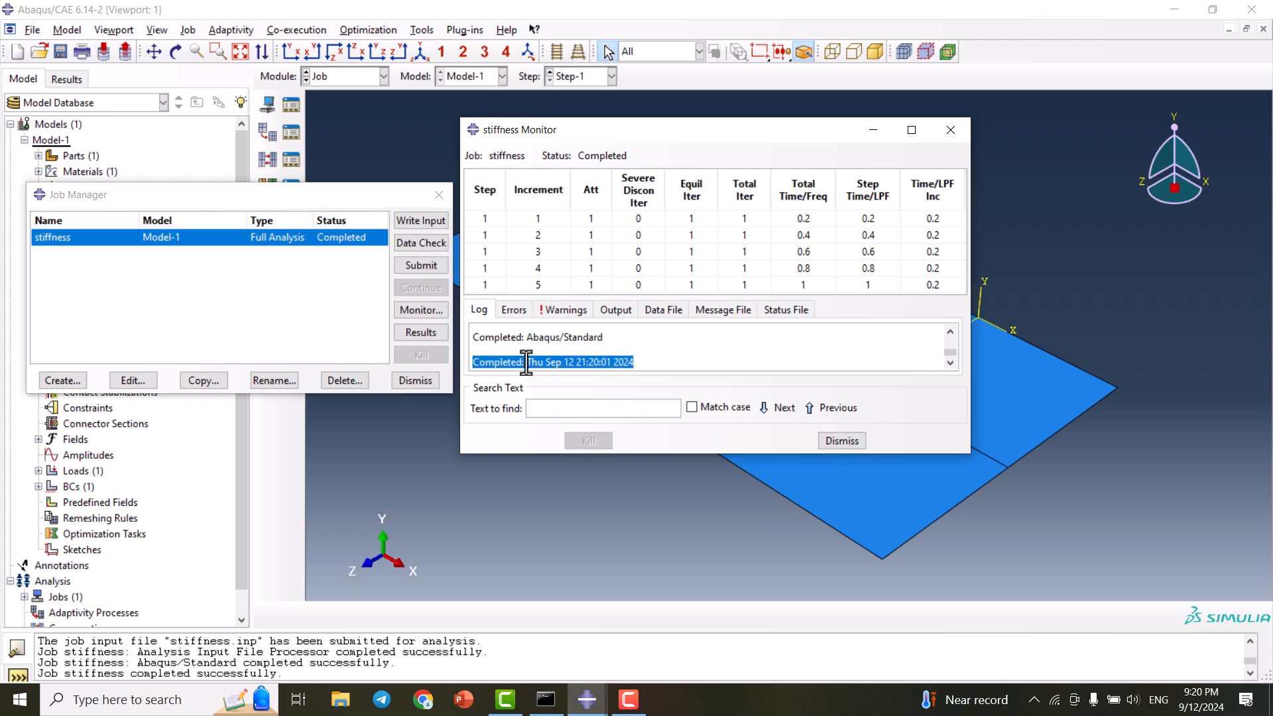
pyautogui.click(840, 441)
# - Open stiffness.odb and show U2 displacement contours on the deformed, fitted plate
pyautogui.click(418, 334)
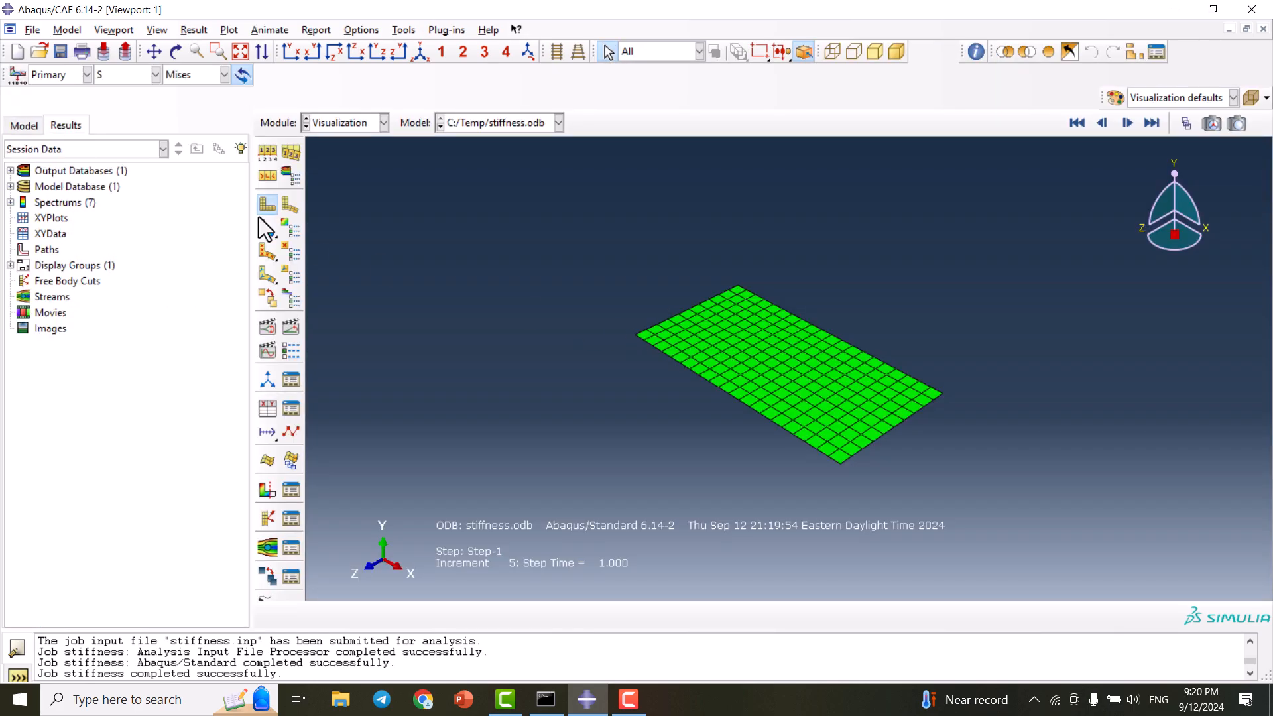
pyautogui.click(266, 230)
pyautogui.click(421, 52)
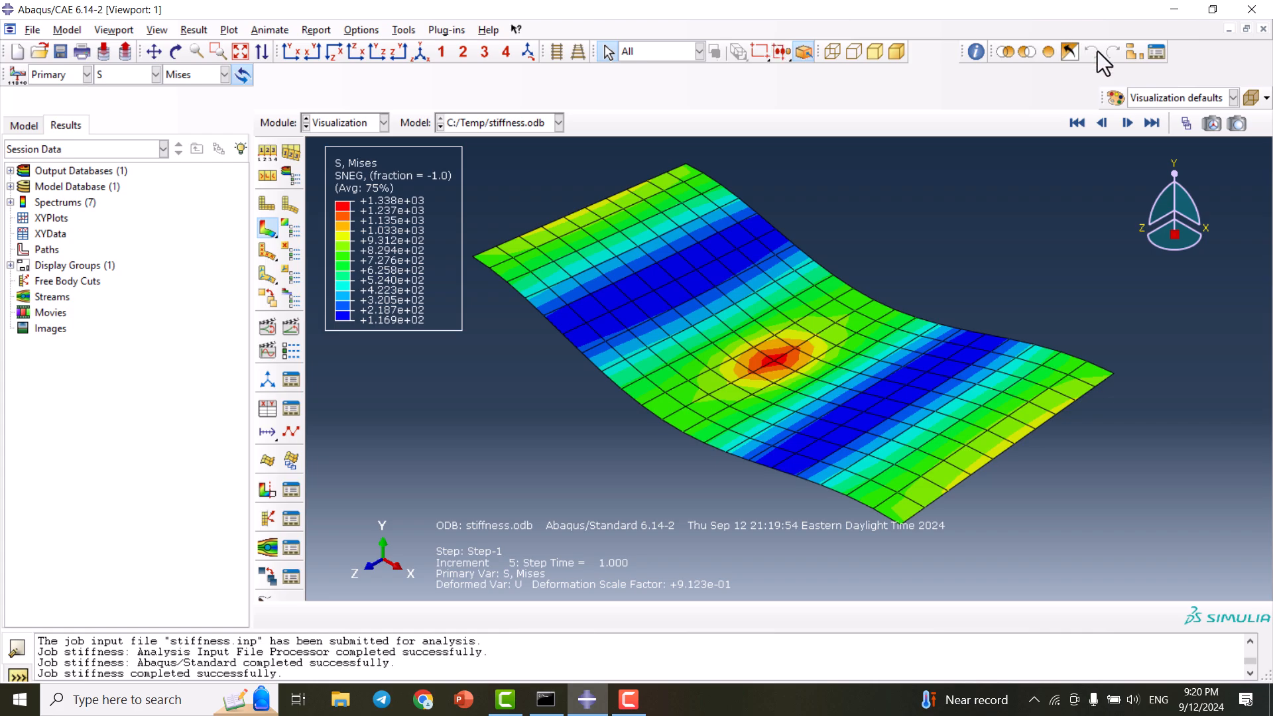
pyautogui.click(128, 76)
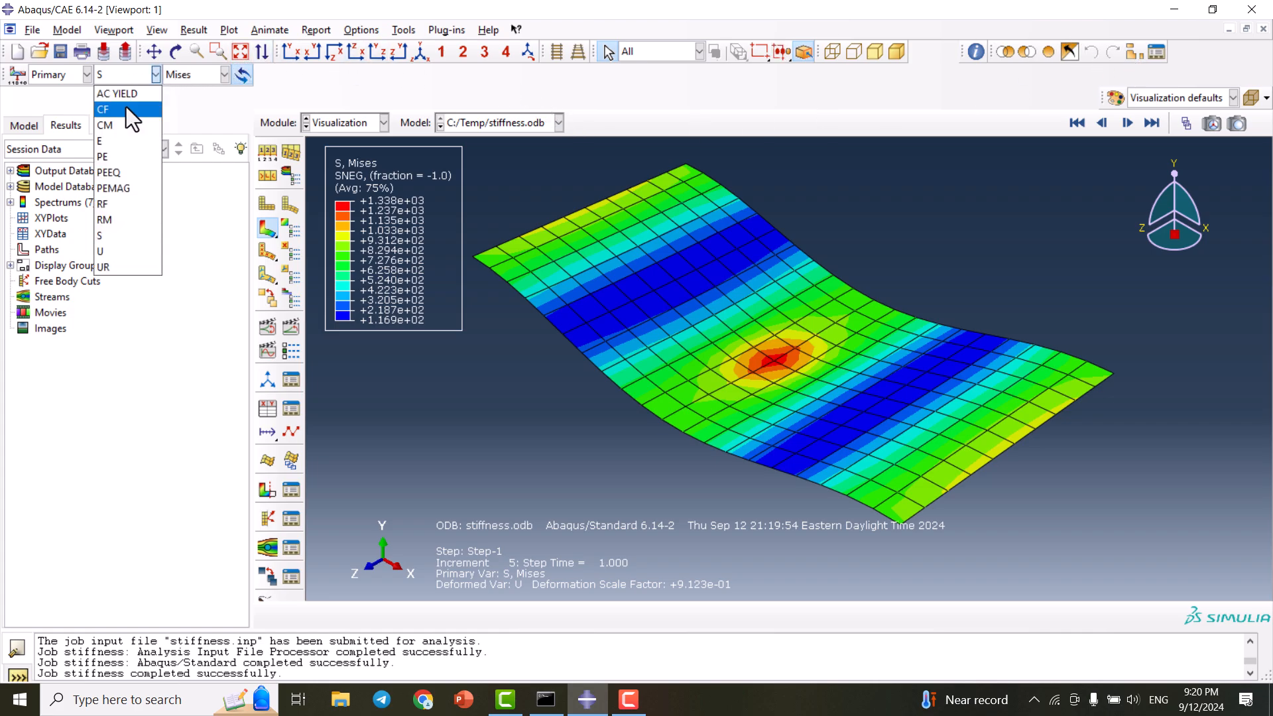
pyautogui.click(117, 250)
pyautogui.click(188, 75)
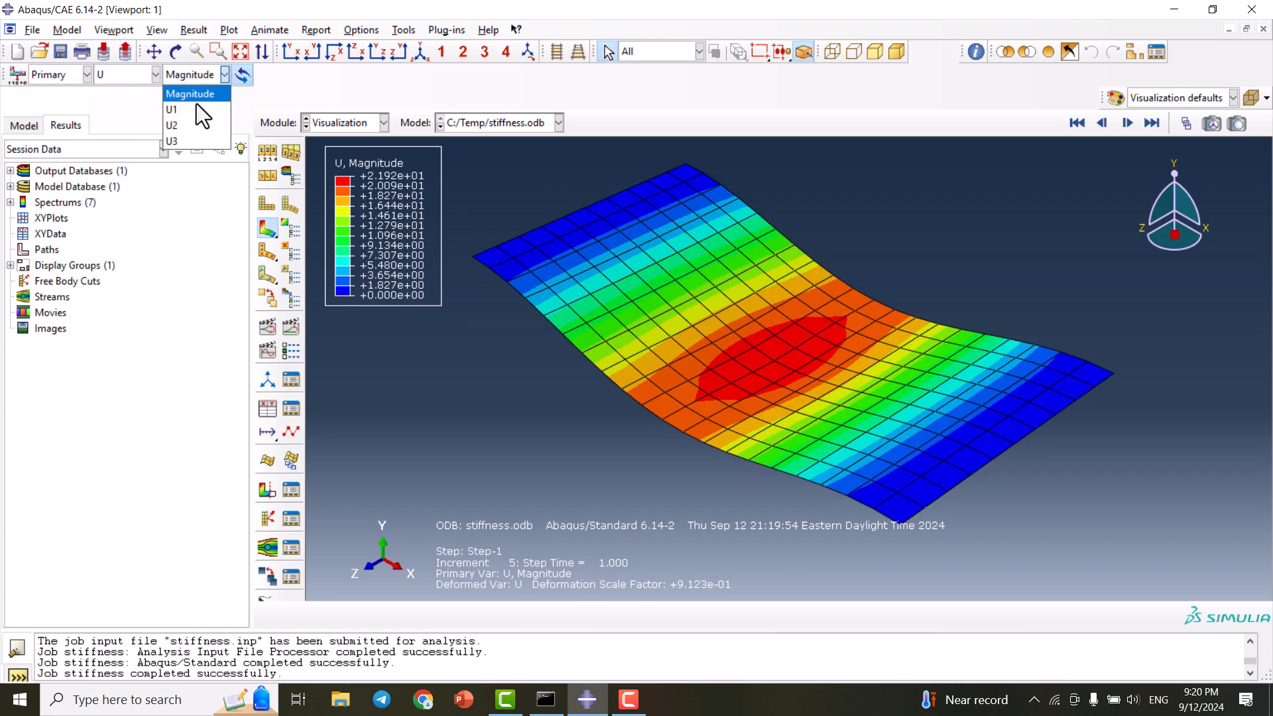
pyautogui.click(192, 125)
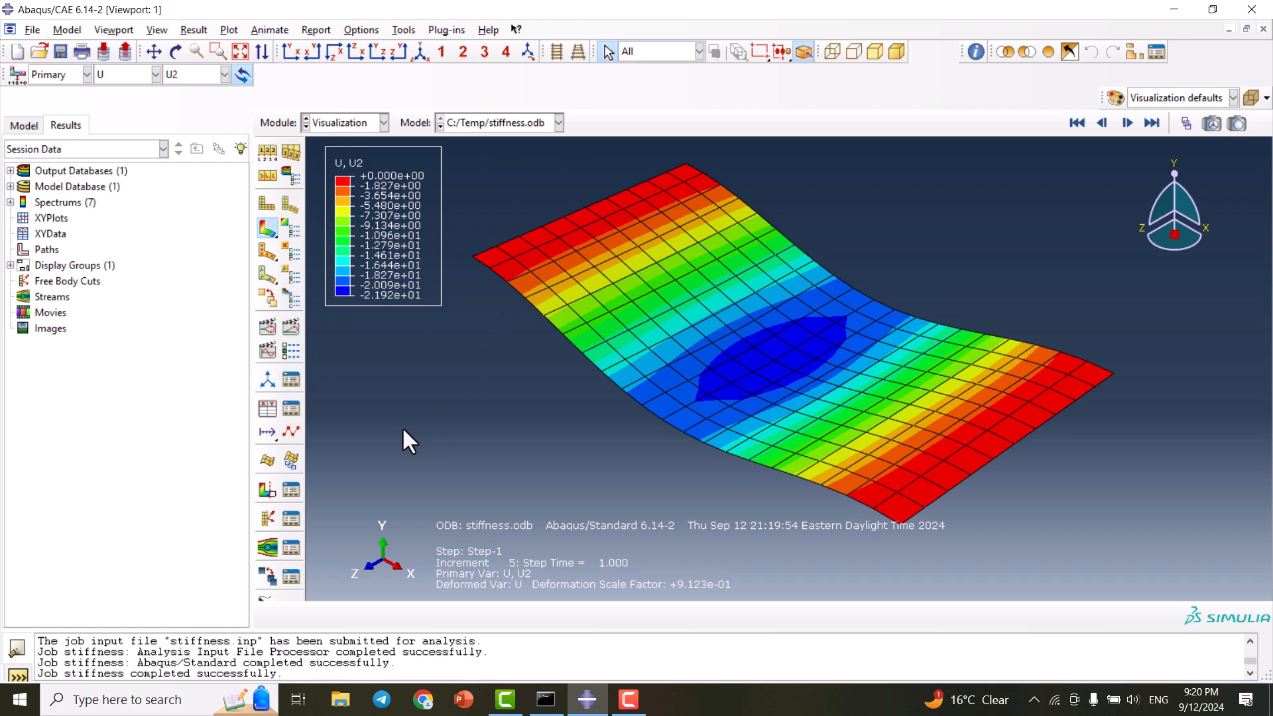
# - Plot the ODB histories CF2 and U2 at the central force node against time
pyautogui.click(268, 409)
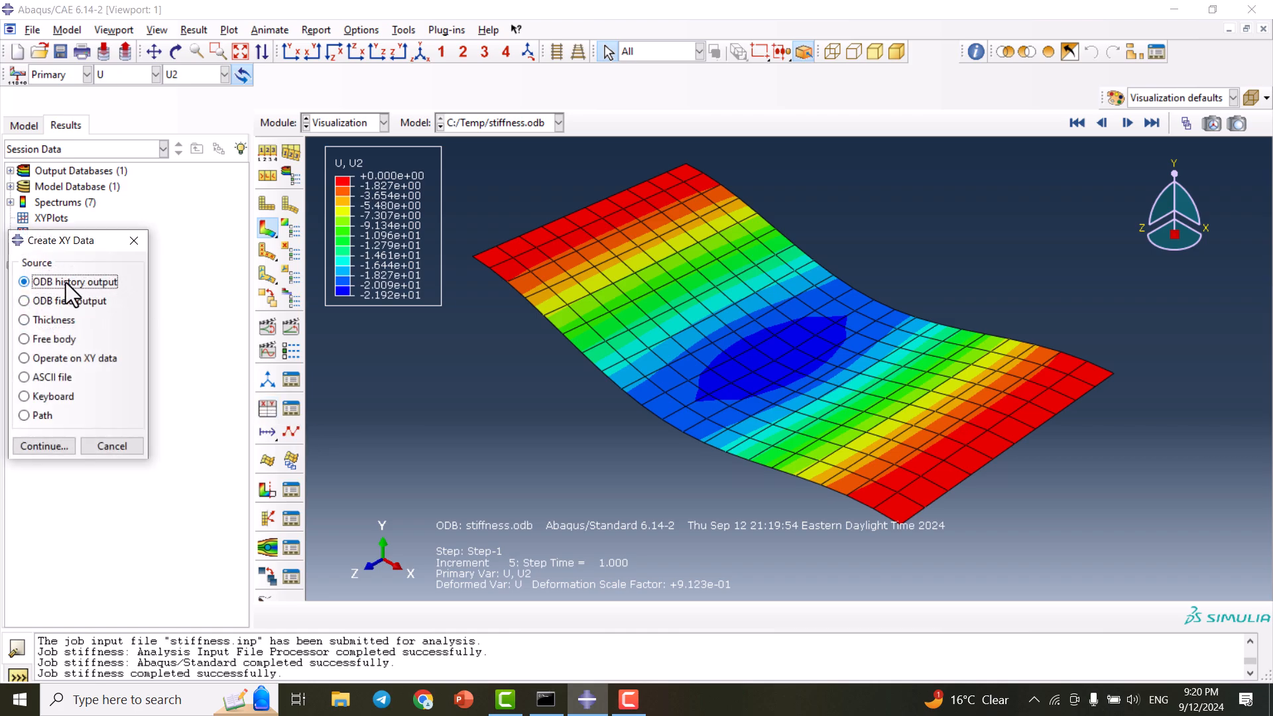
pyautogui.click(38, 447)
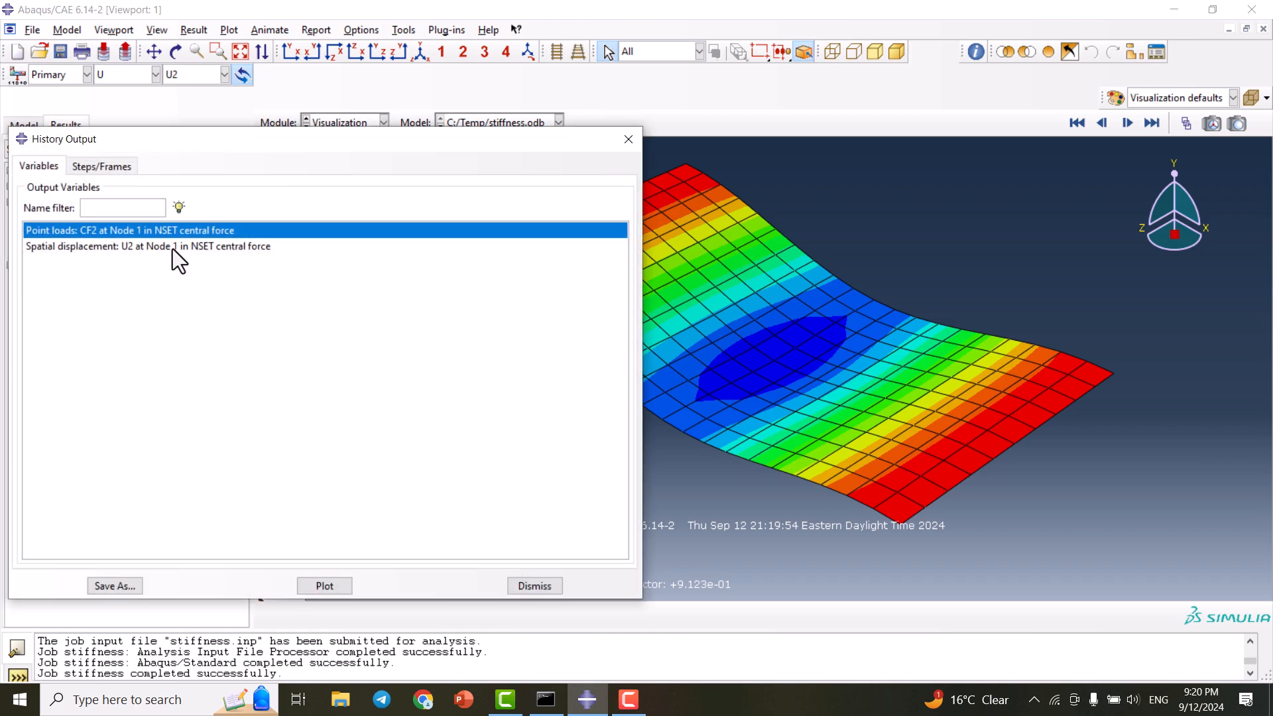
pyautogui.keyDown('ctrl'); pyautogui.click(130, 249); pyautogui.keyUp('ctrl')
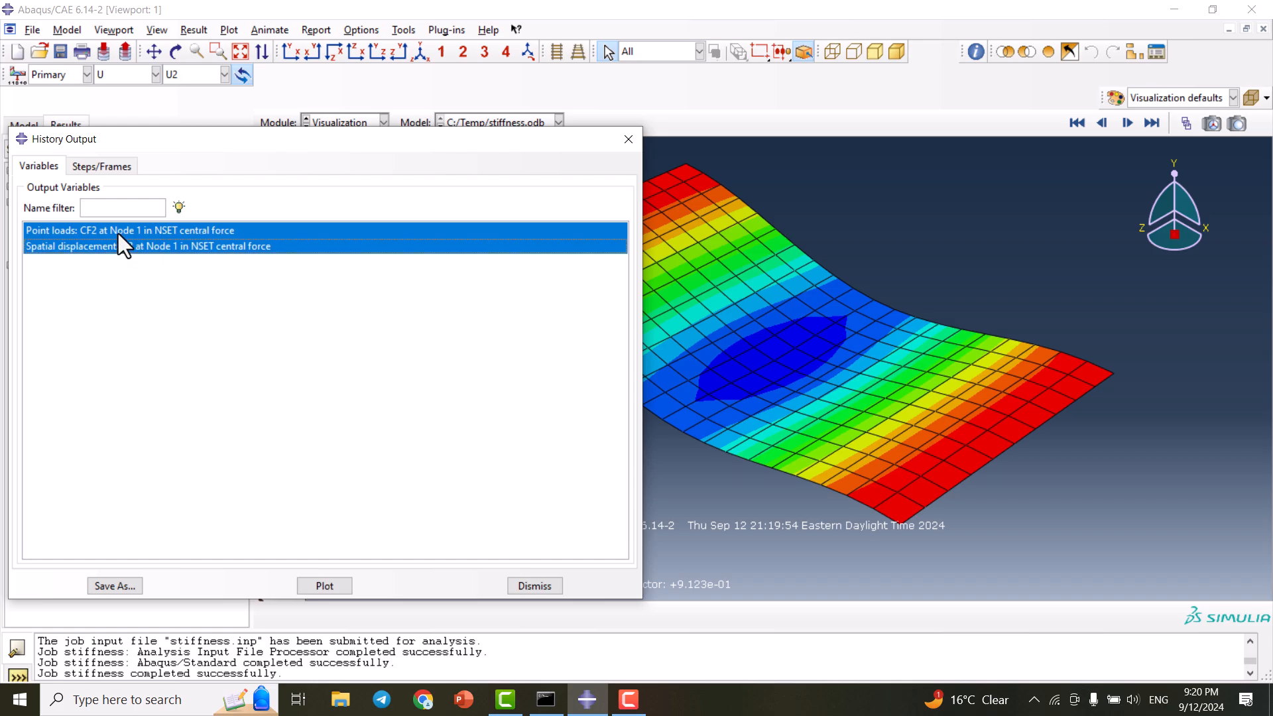
pyautogui.click(118, 233)
pyautogui.click(153, 247)
pyautogui.click(161, 236)
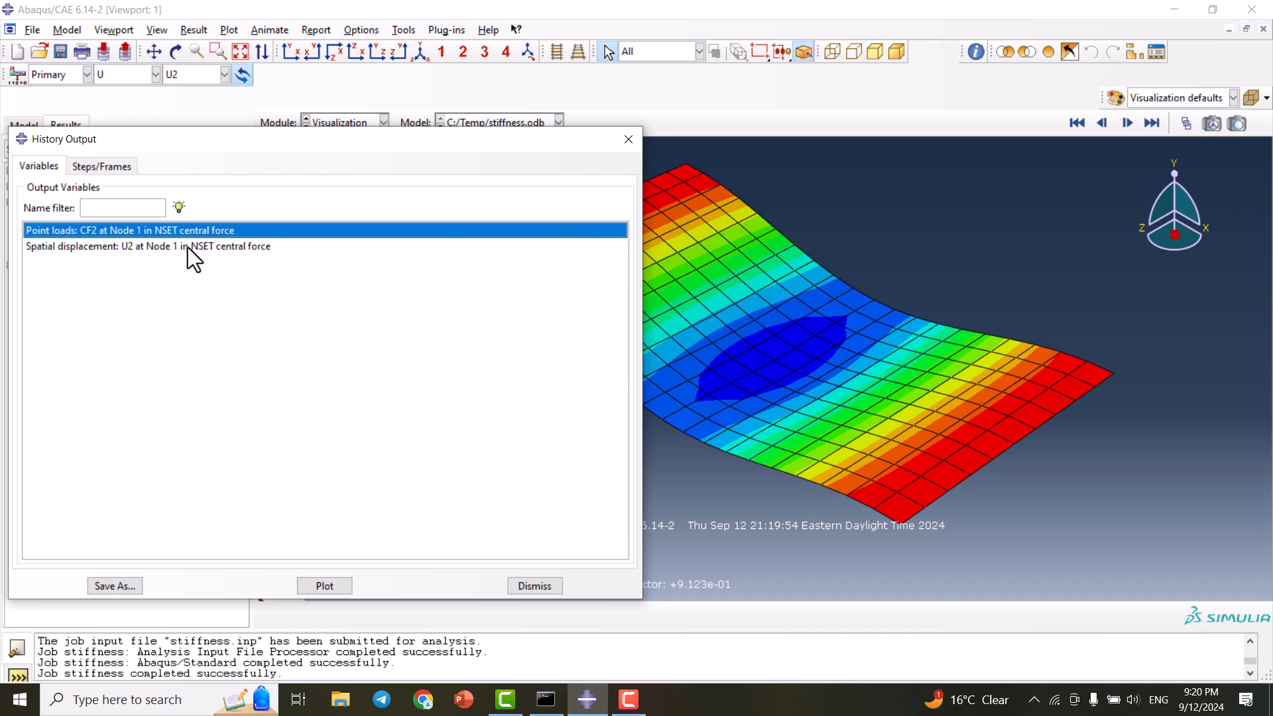
pyautogui.keyDown('ctrl'); pyautogui.click(188, 248); pyautogui.keyUp('ctrl')
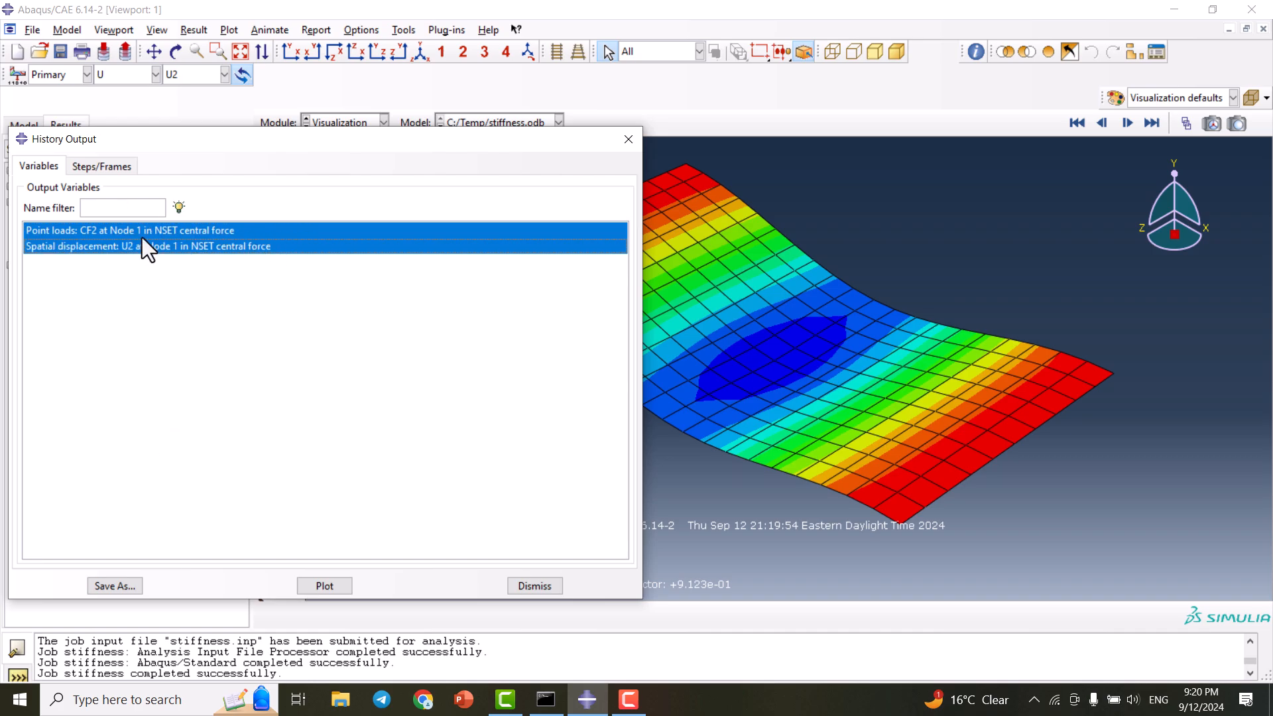
pyautogui.click(328, 588)
pyautogui.click(629, 140)
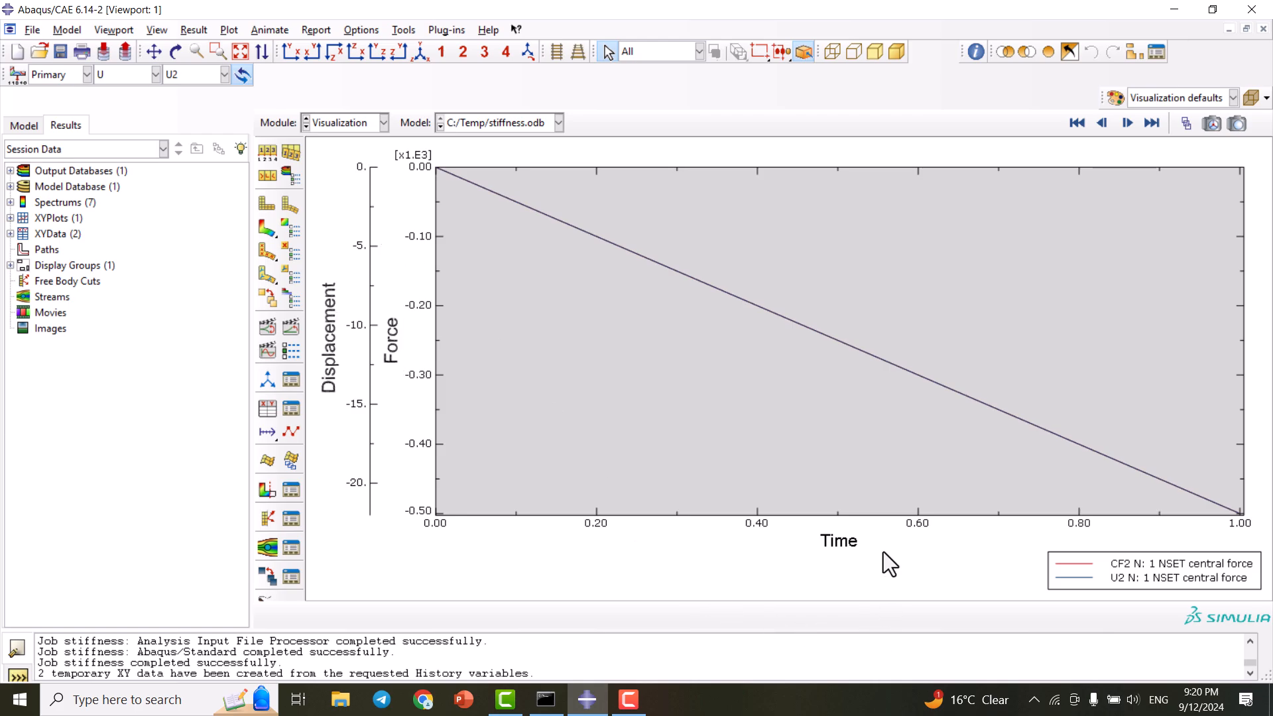
# - Plot the expression combine("_temp_2", "_temp_1") to get force versus displacement
pyautogui.click(274, 411)
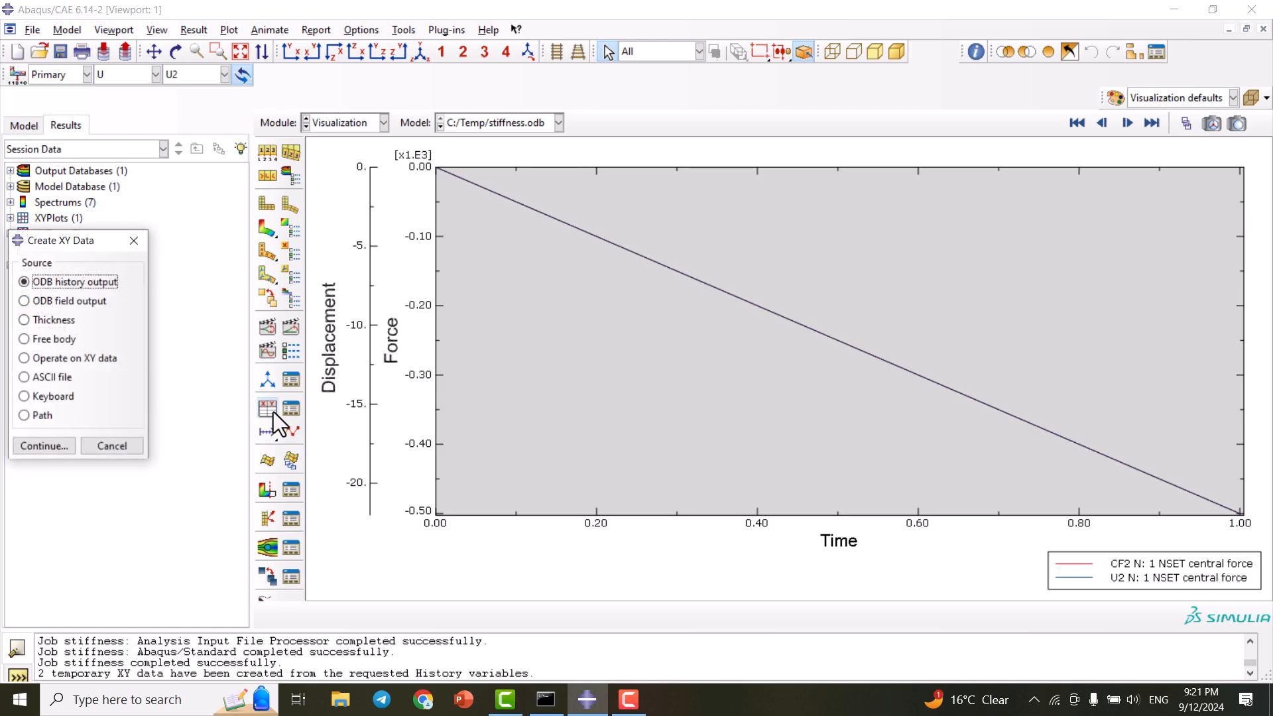
pyautogui.click(79, 301)
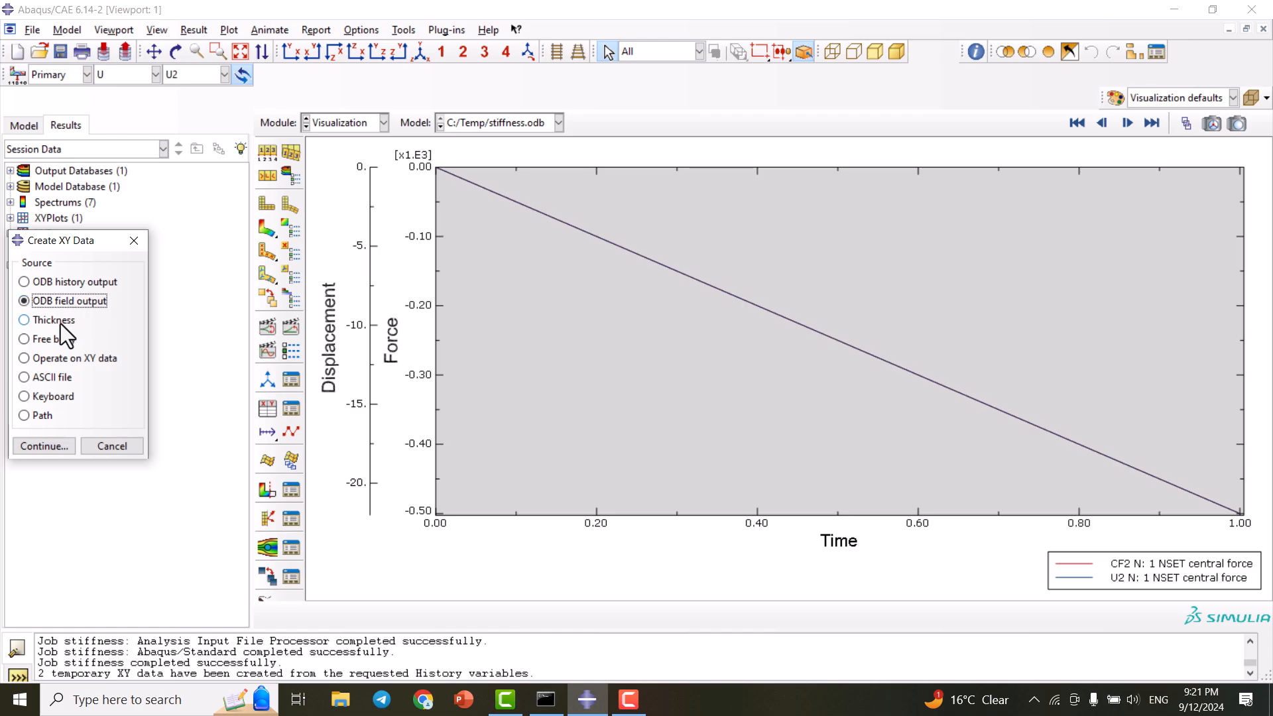
pyautogui.click(50, 359)
pyautogui.click(53, 446)
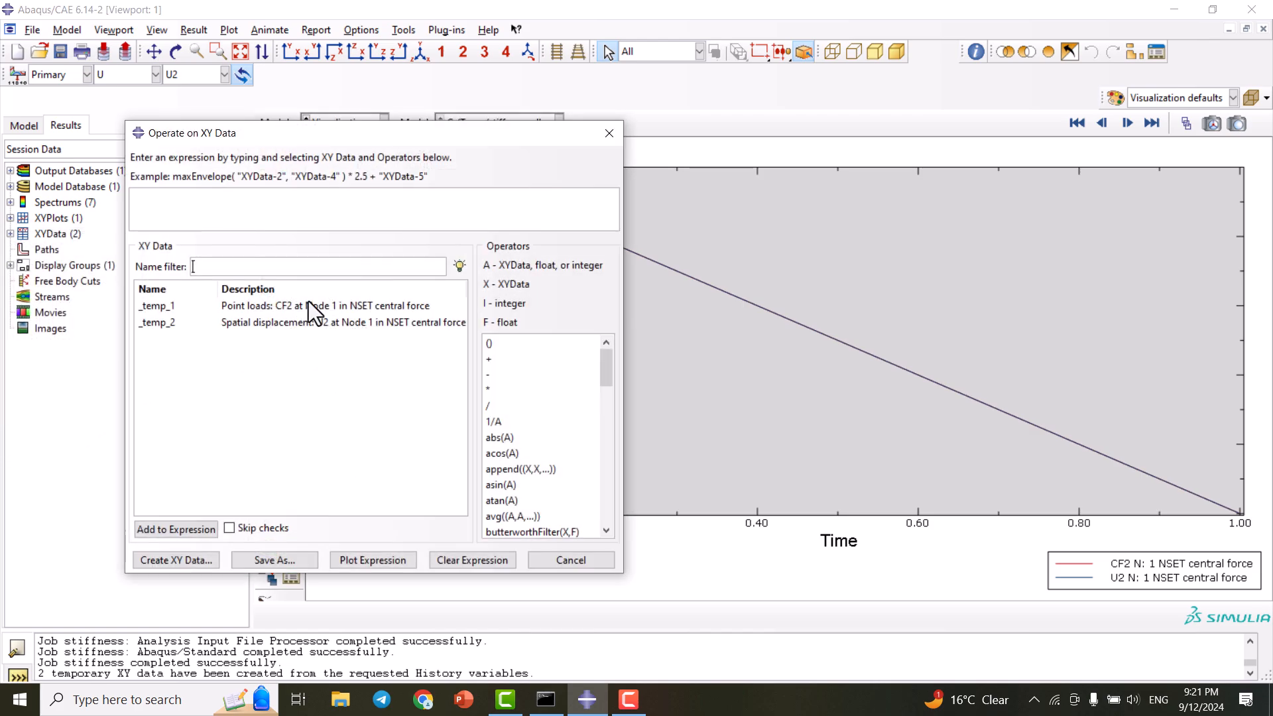
pyautogui.scroll(-3, 531, 462)
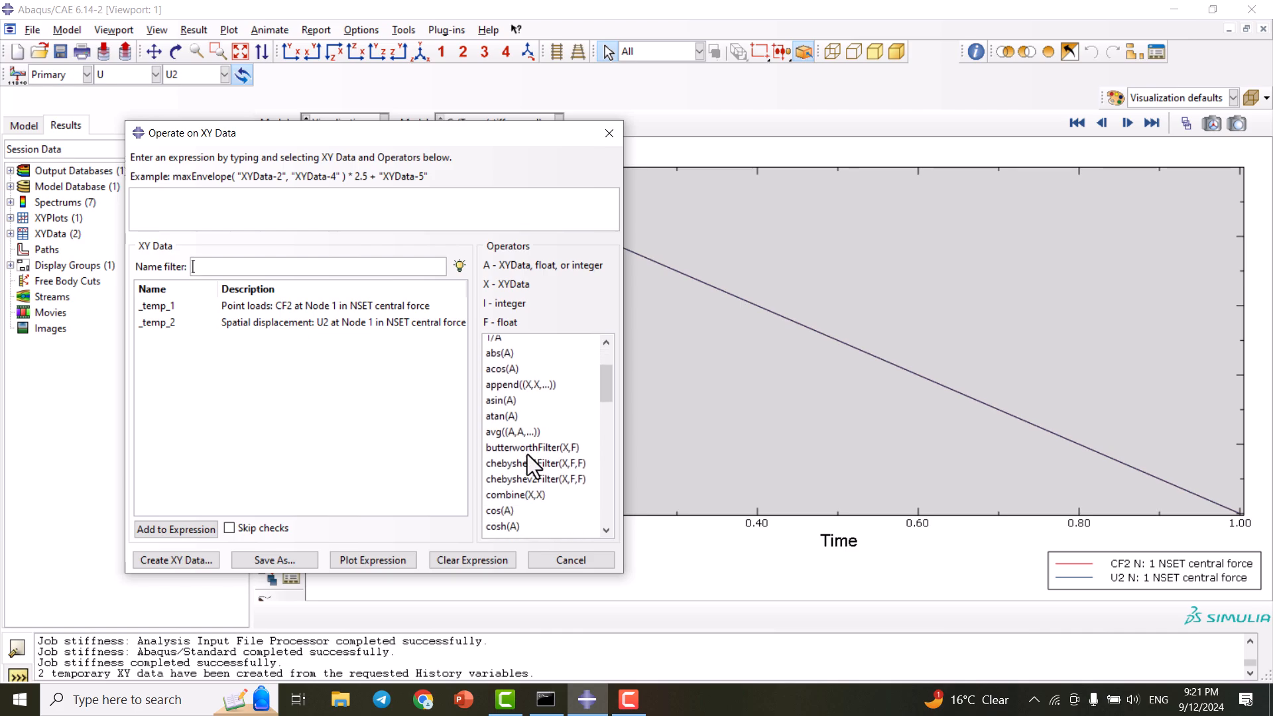
pyautogui.click(528, 438)
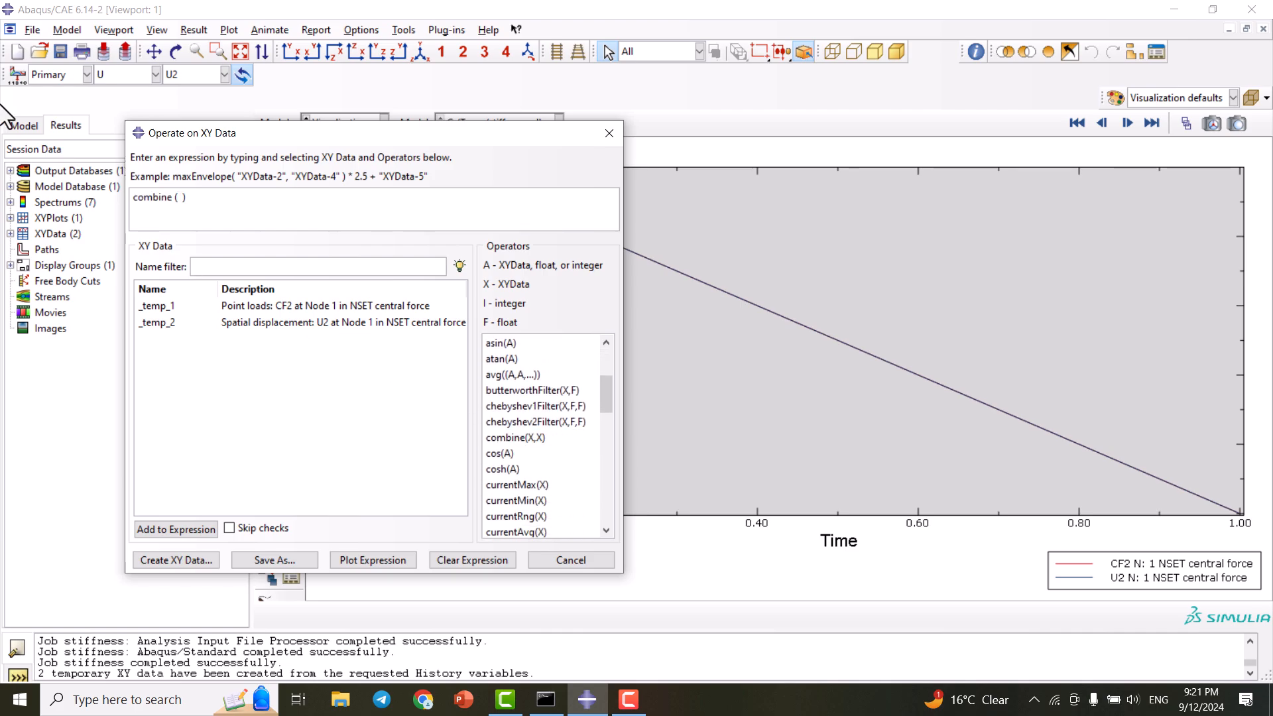
pyautogui.click(299, 320)
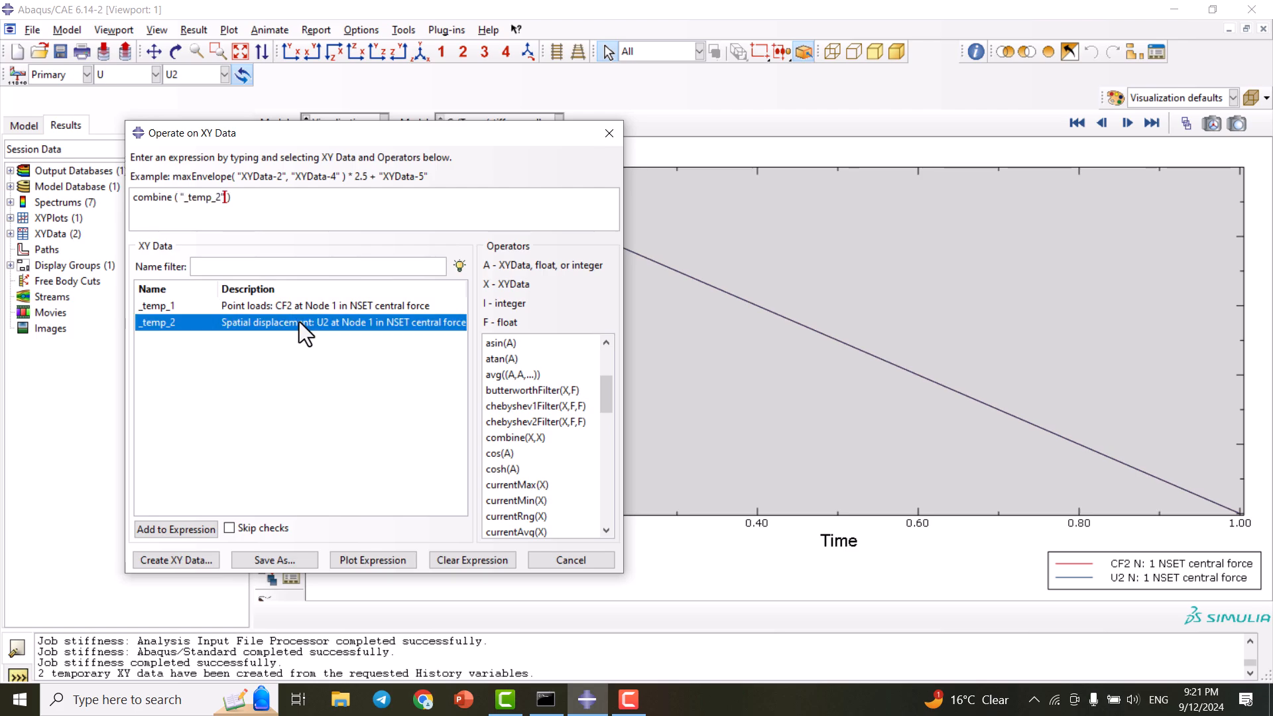
pyautogui.click(292, 308)
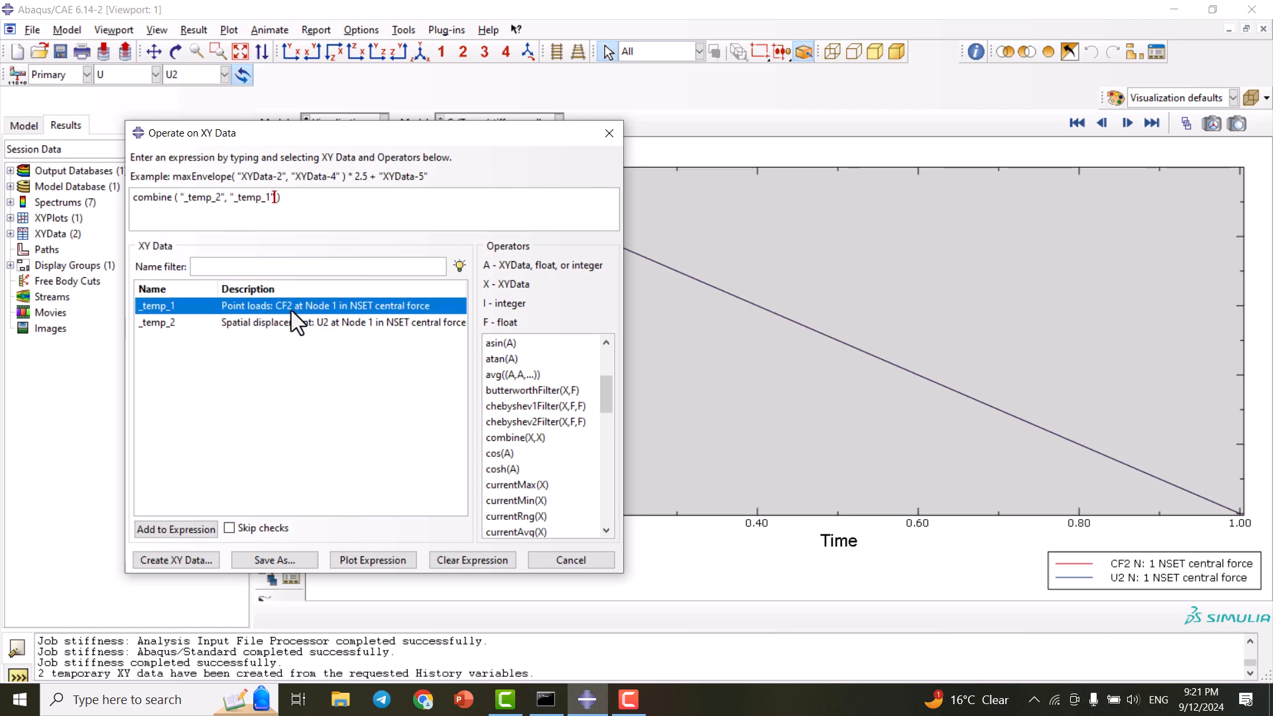
pyautogui.click(371, 559)
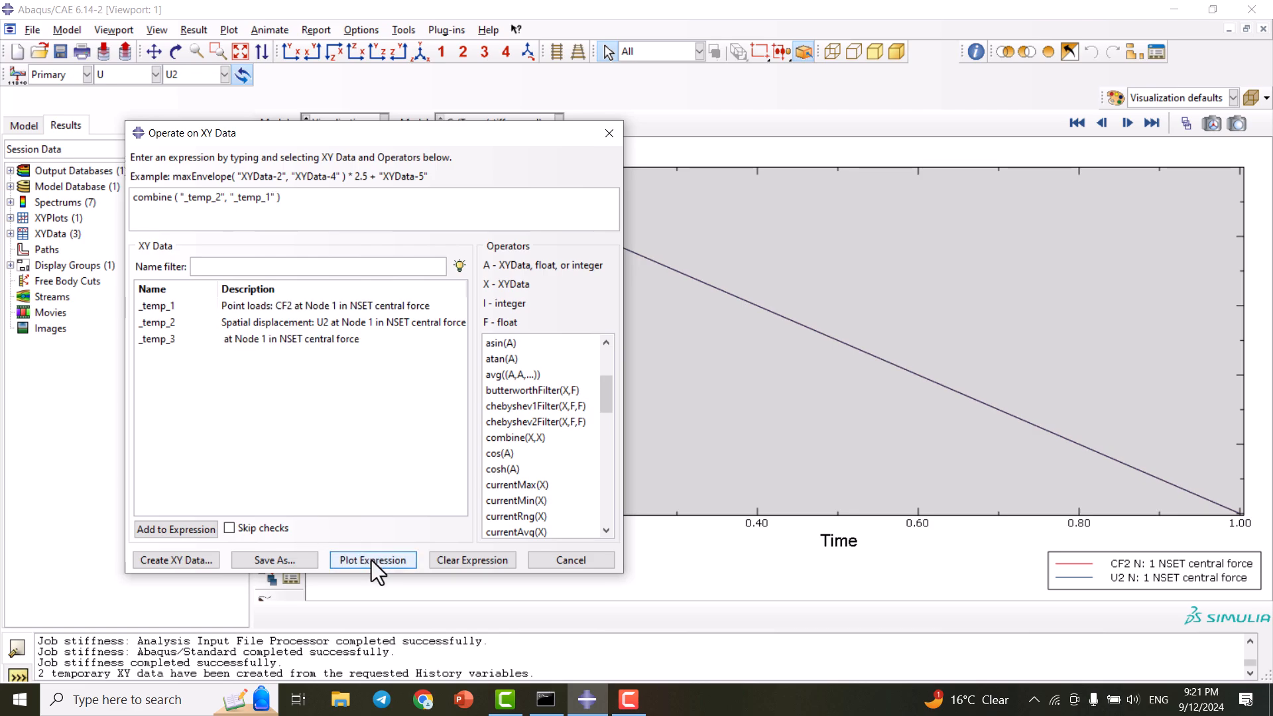
pyautogui.click(609, 133)
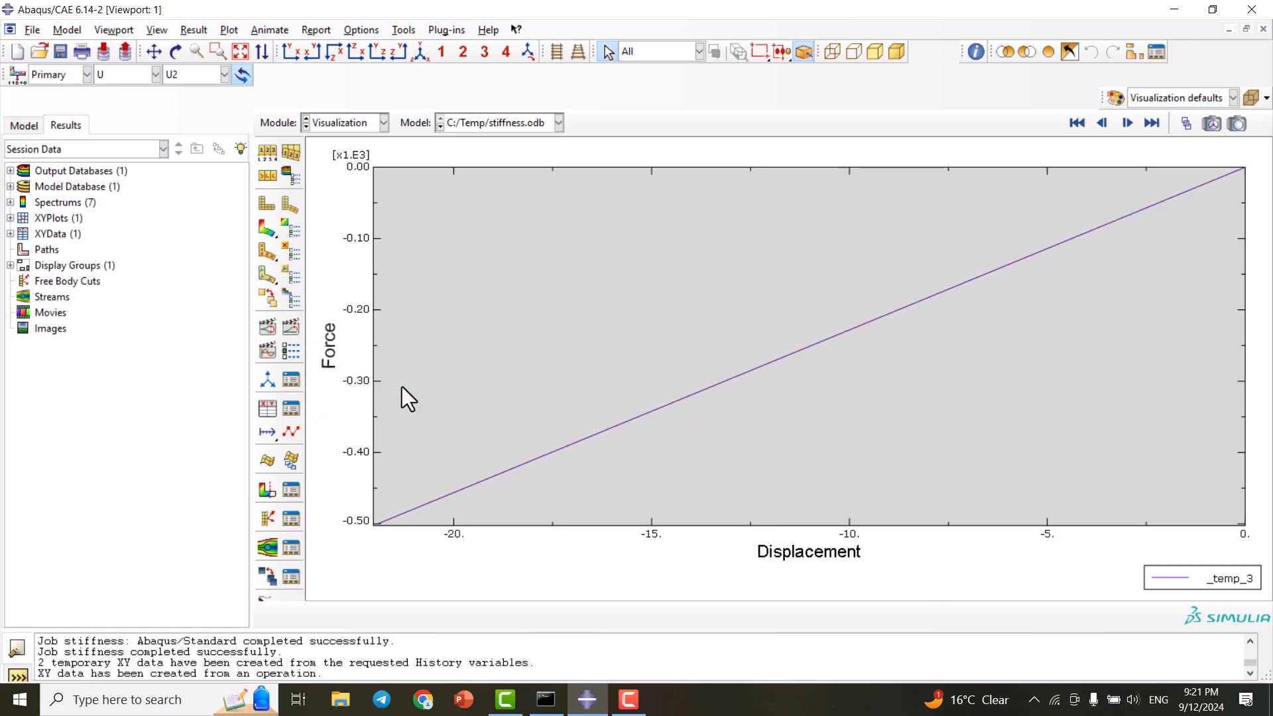
# - Open _temp_3 in the Edit XY Data table and copy all six displacement–force rows
pyautogui.click(10, 234)
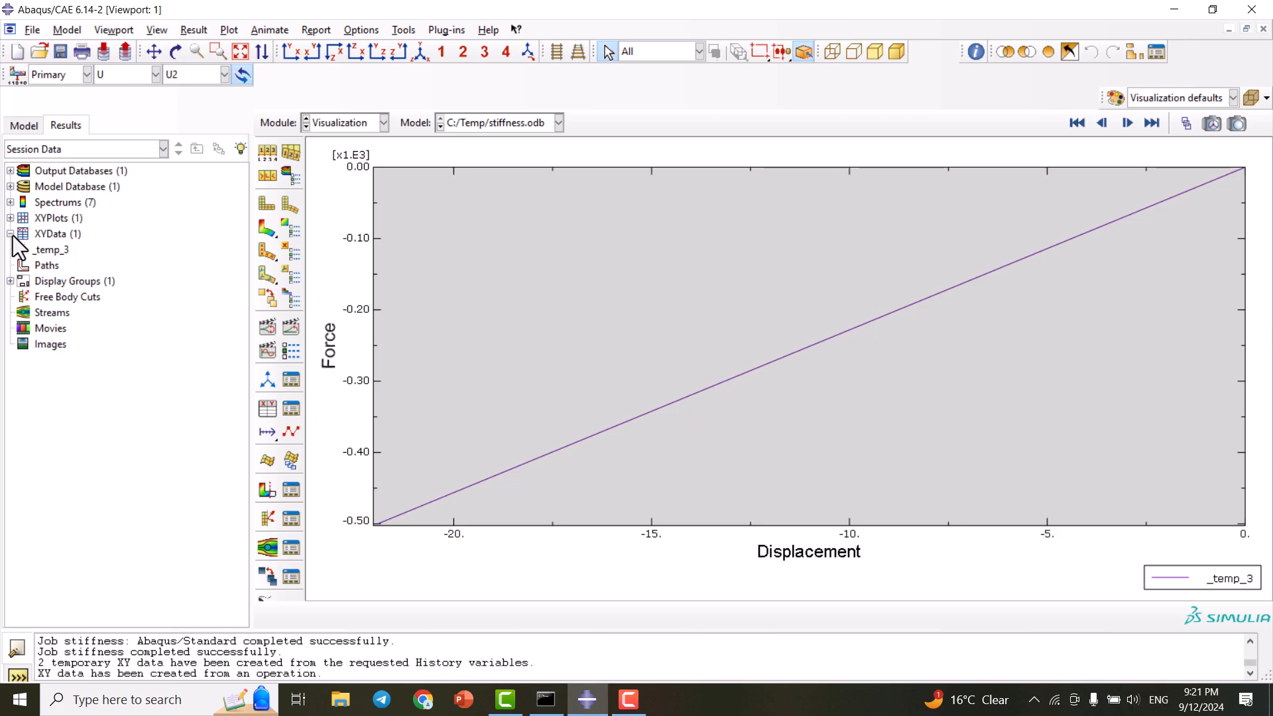
pyautogui.click(46, 250)
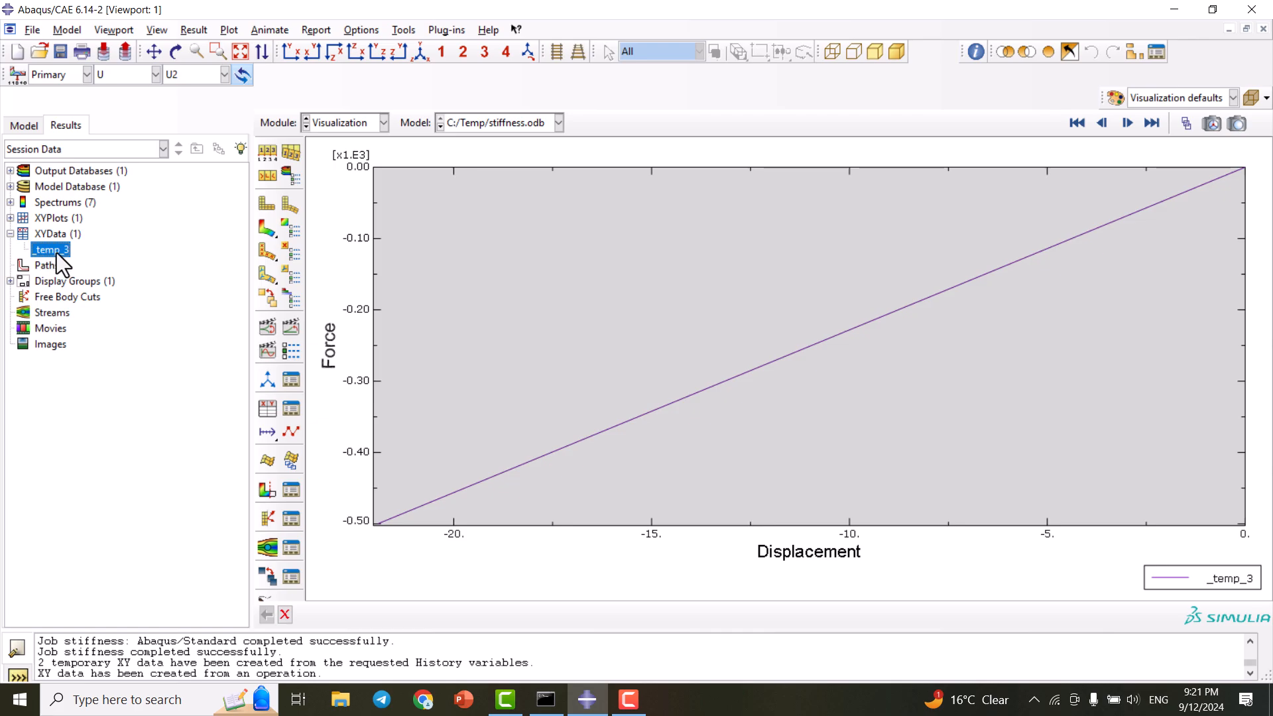
pyautogui.rightClick(63, 253)
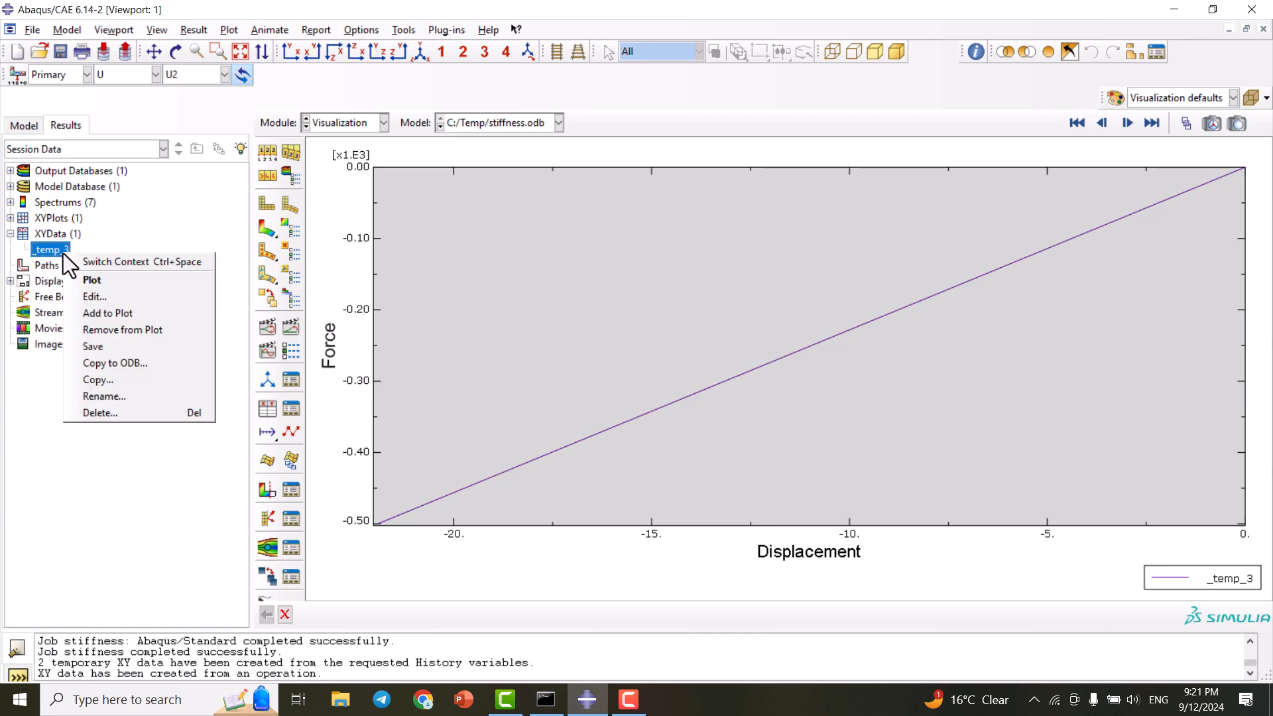
pyautogui.click(99, 297)
pyautogui.moveTo(178, 139); pyautogui.dragTo(574, 177)
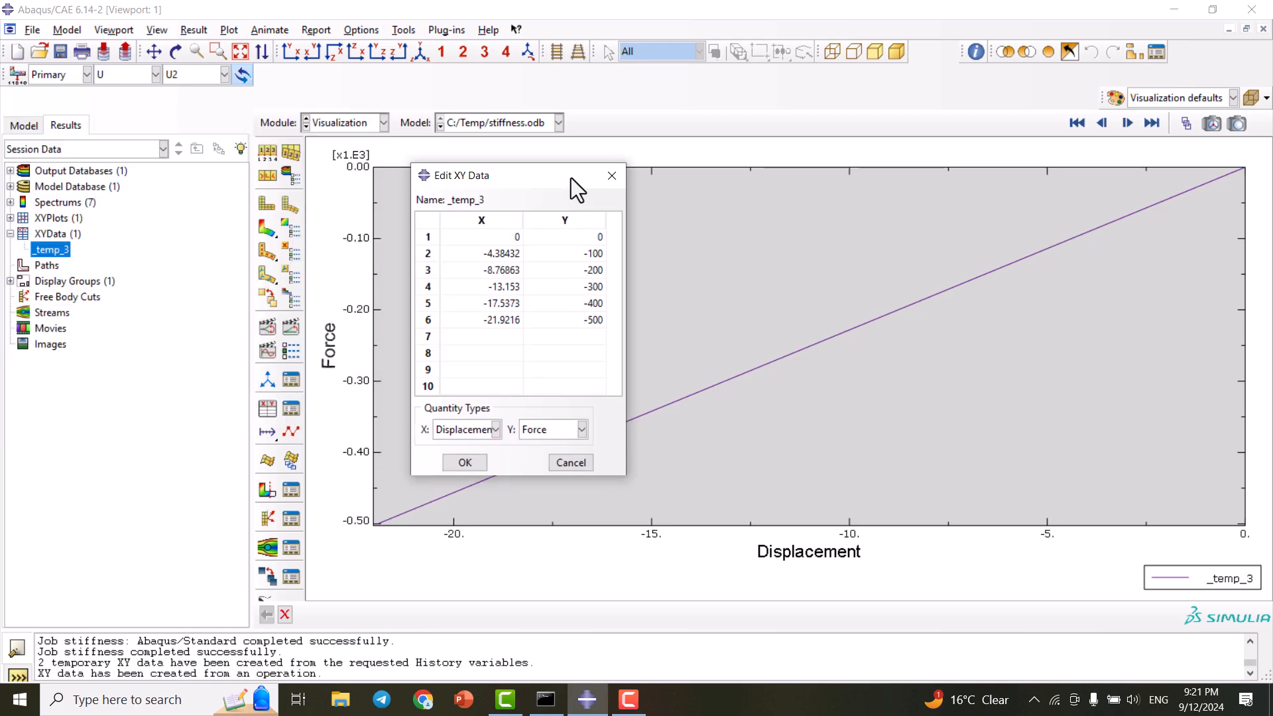
pyautogui.moveTo(485, 244); pyautogui.dragTo(574, 325)
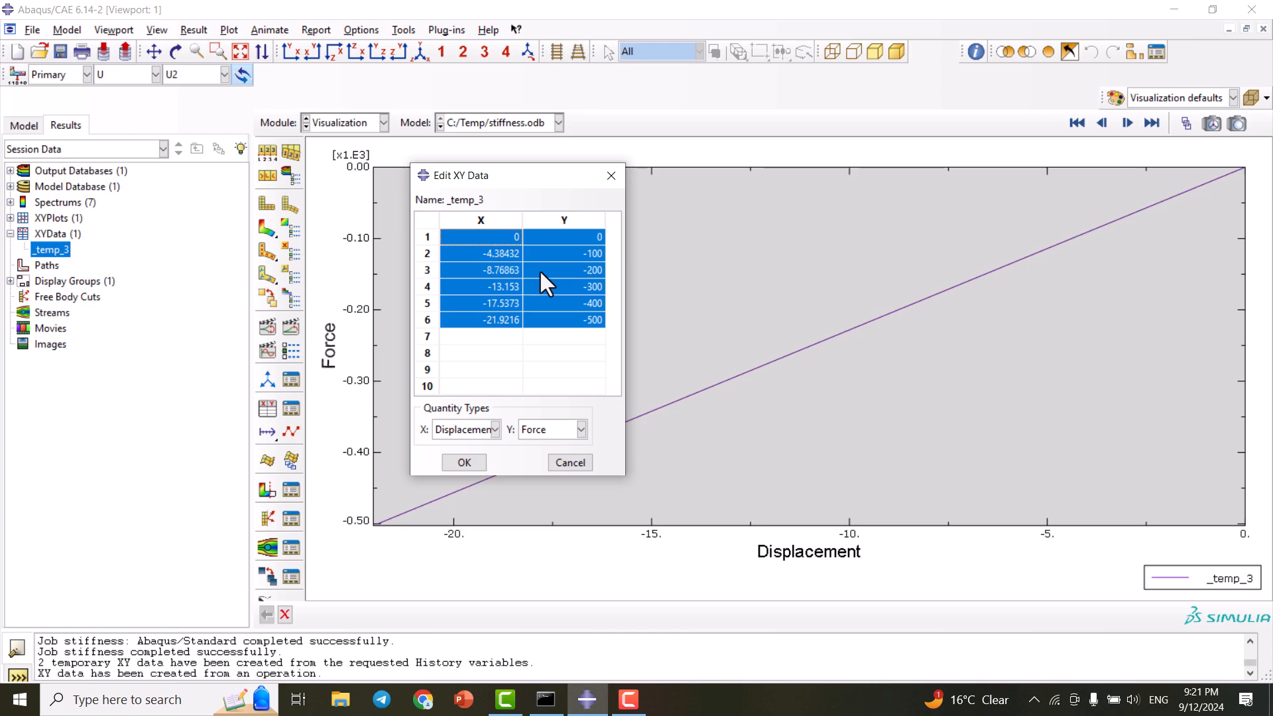
pyautogui.rightClick(540, 272)
pyautogui.click(563, 300)
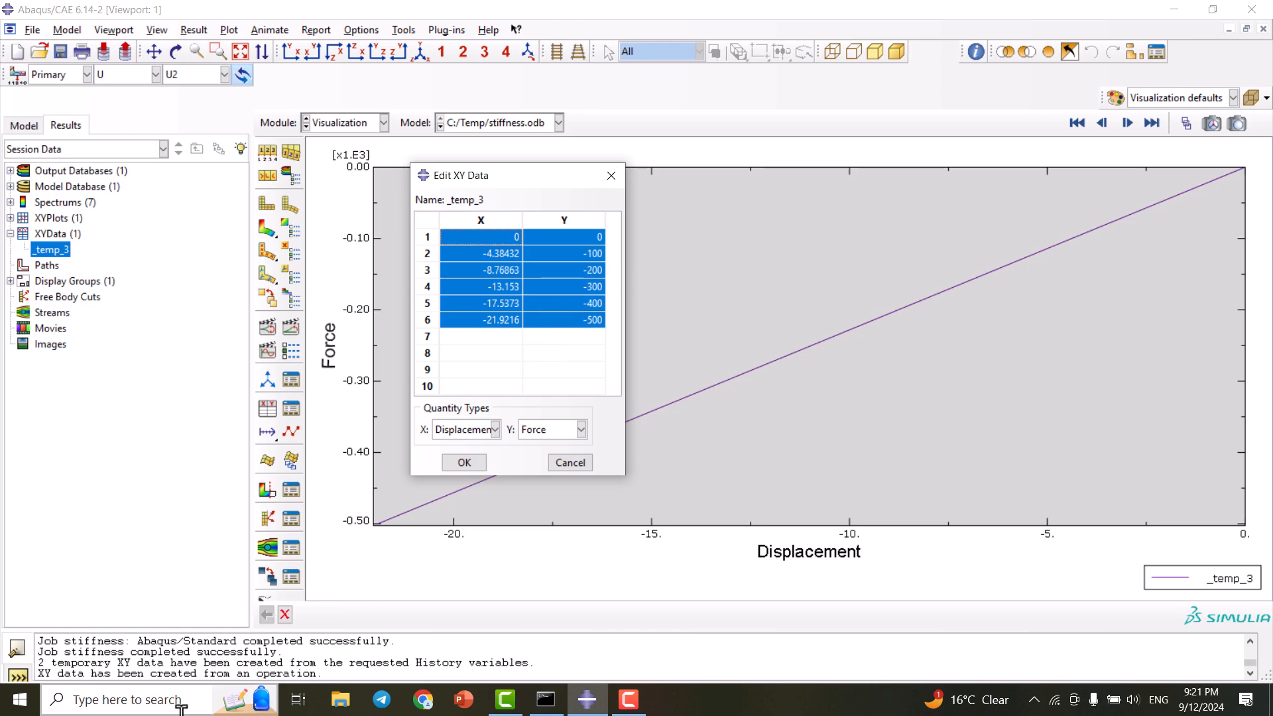
# - Launch Excel with a blank workbook and try pasting the copied values from row 2
pyautogui.write('exve')
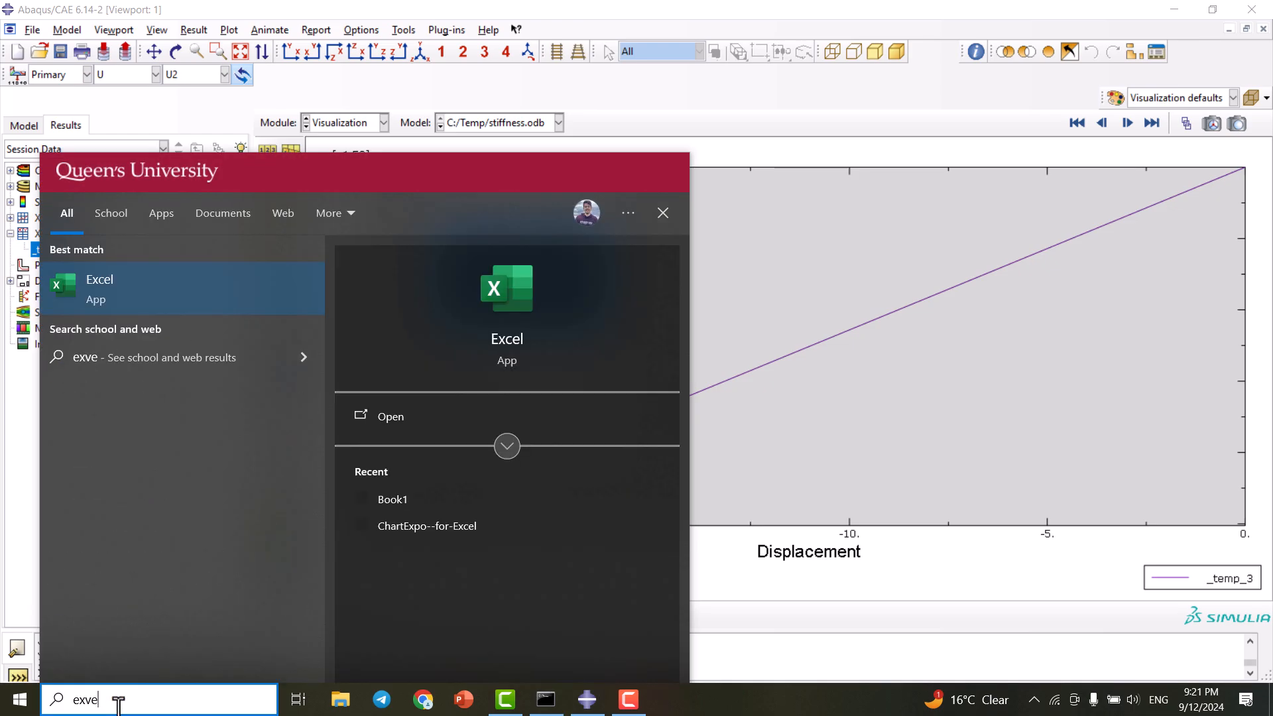
pyautogui.click(172, 276)
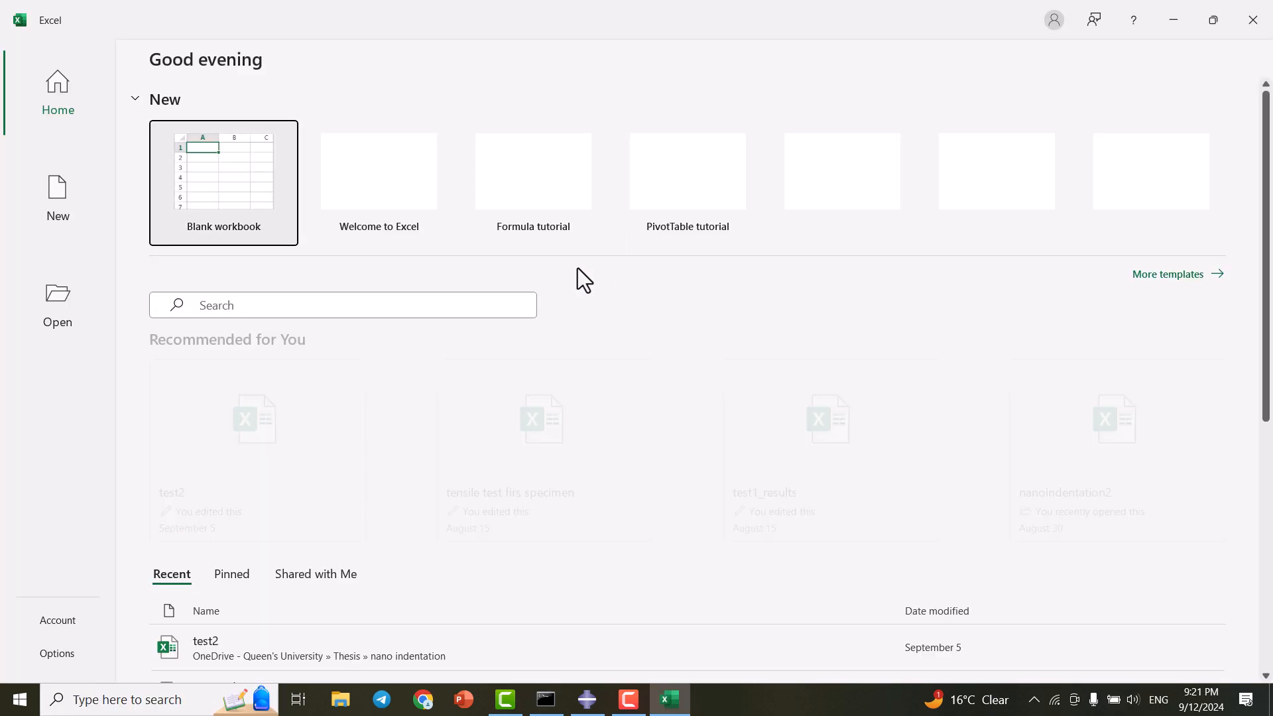
pyautogui.click(213, 153)
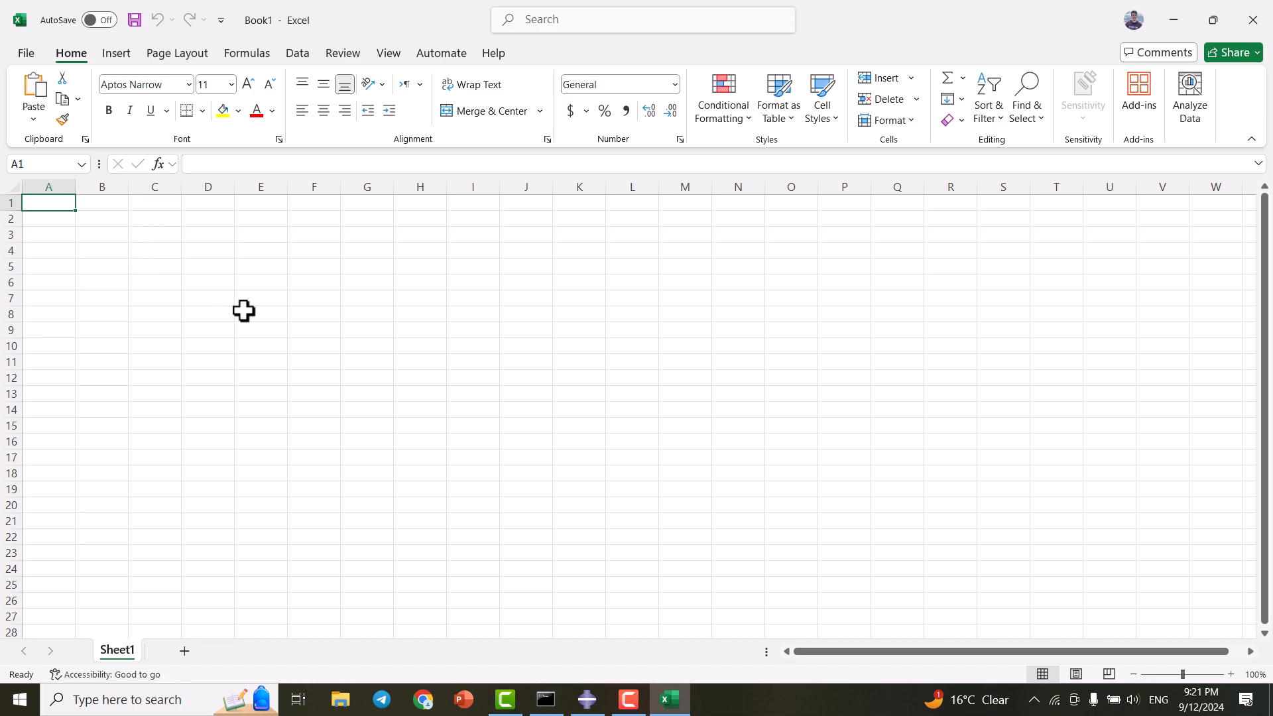
pyautogui.hotkey('ctrl', 'v')
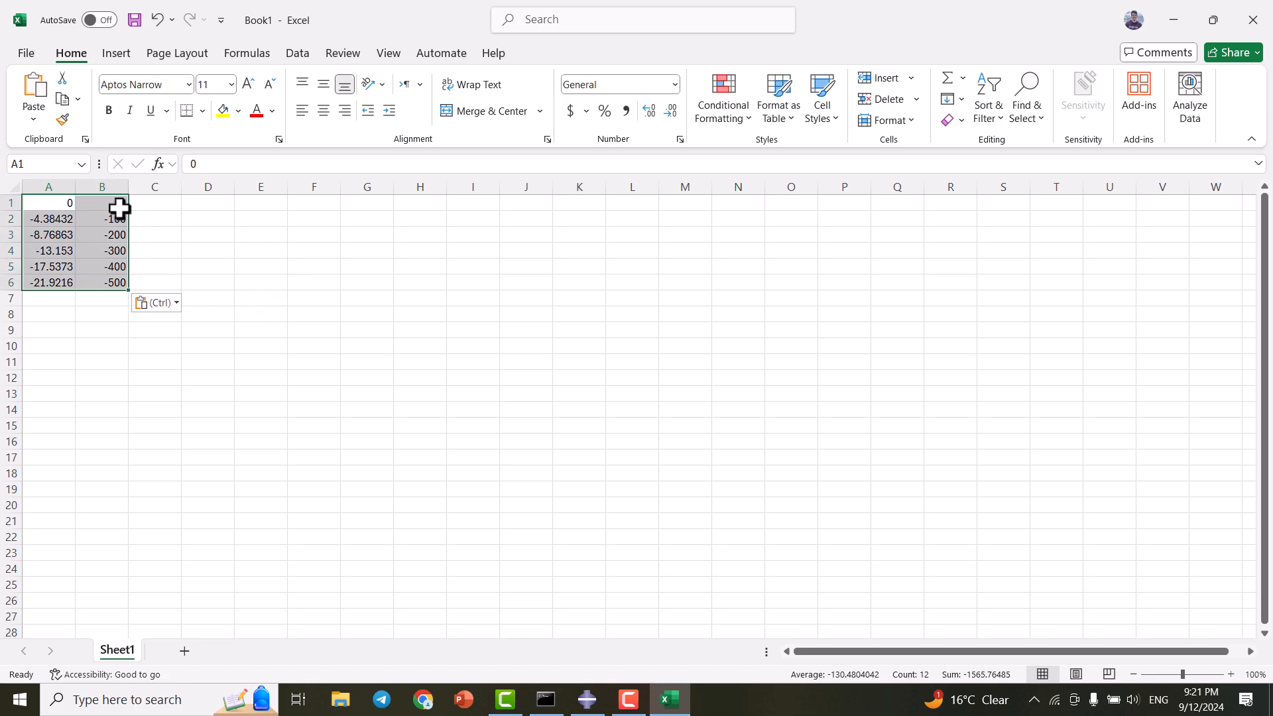
pyautogui.hotkey('ctrl', 'c')
pyautogui.hotkey('ctrl', 'z')
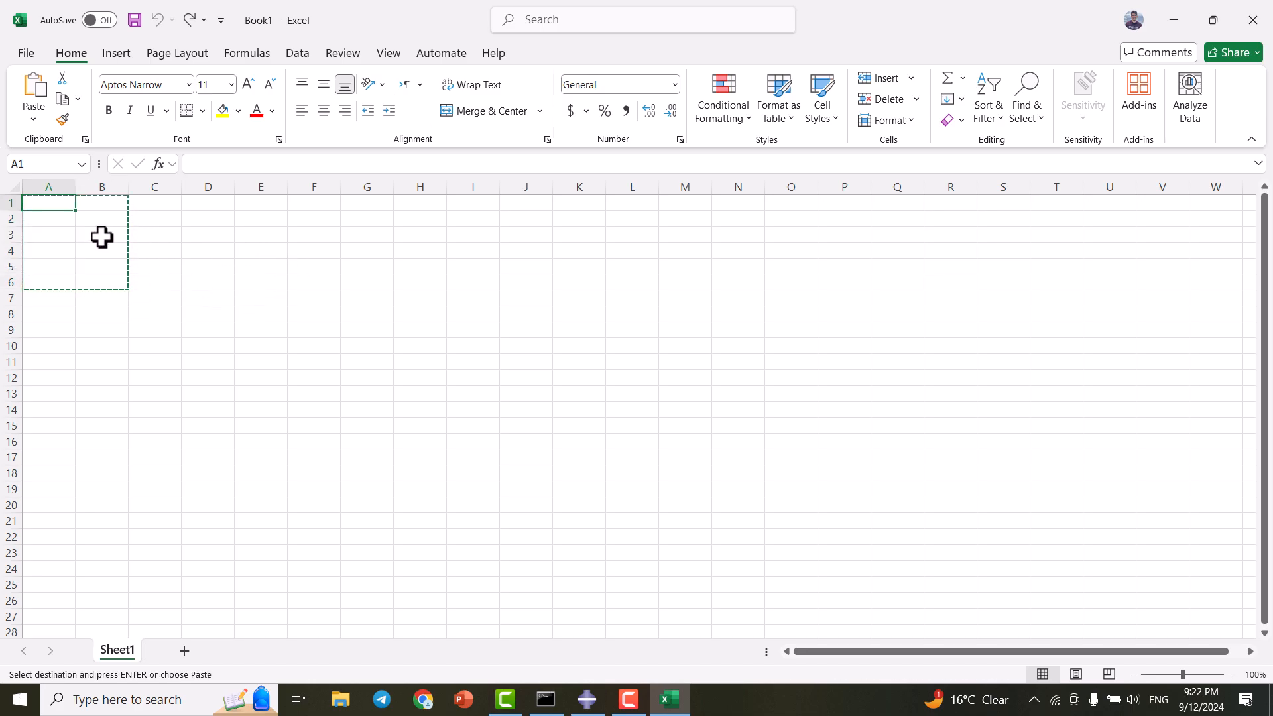
pyautogui.click(67, 223)
pyautogui.press('Return')
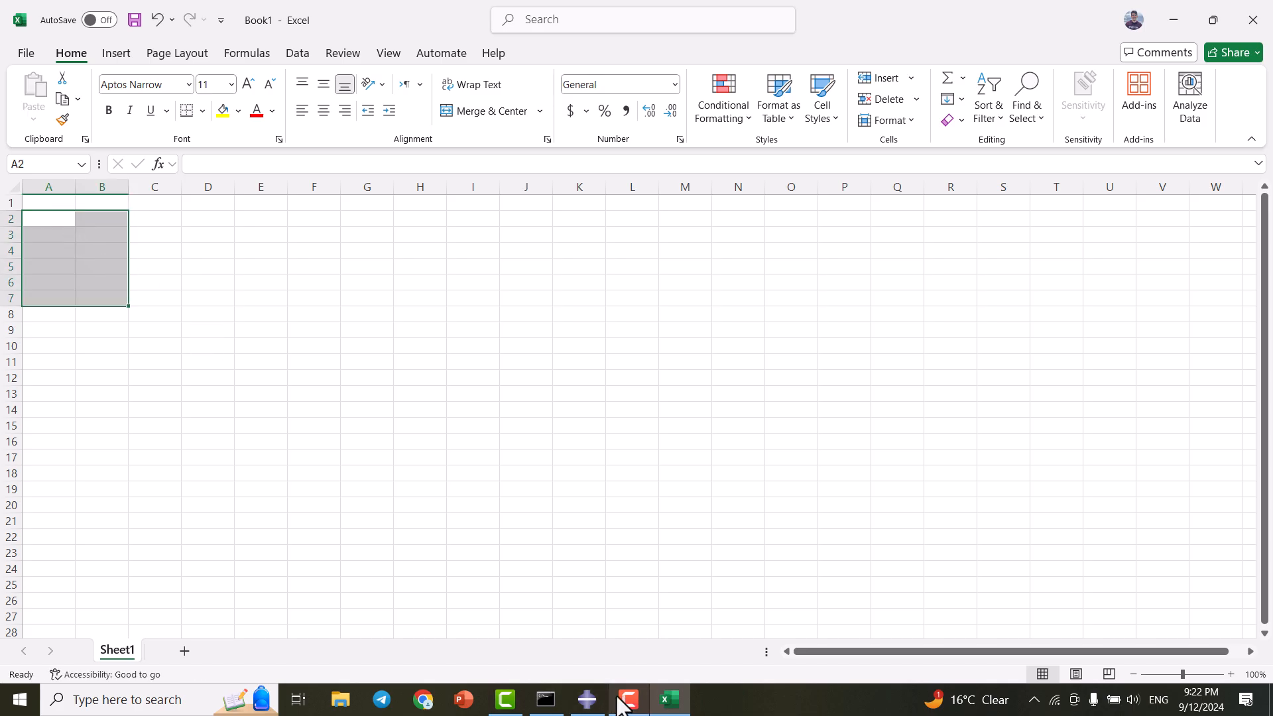
# - Recopy the Abaqus XY values and paste them into Excel at A2:B7
pyautogui.click(588, 700)
pyautogui.rightClick(521, 269)
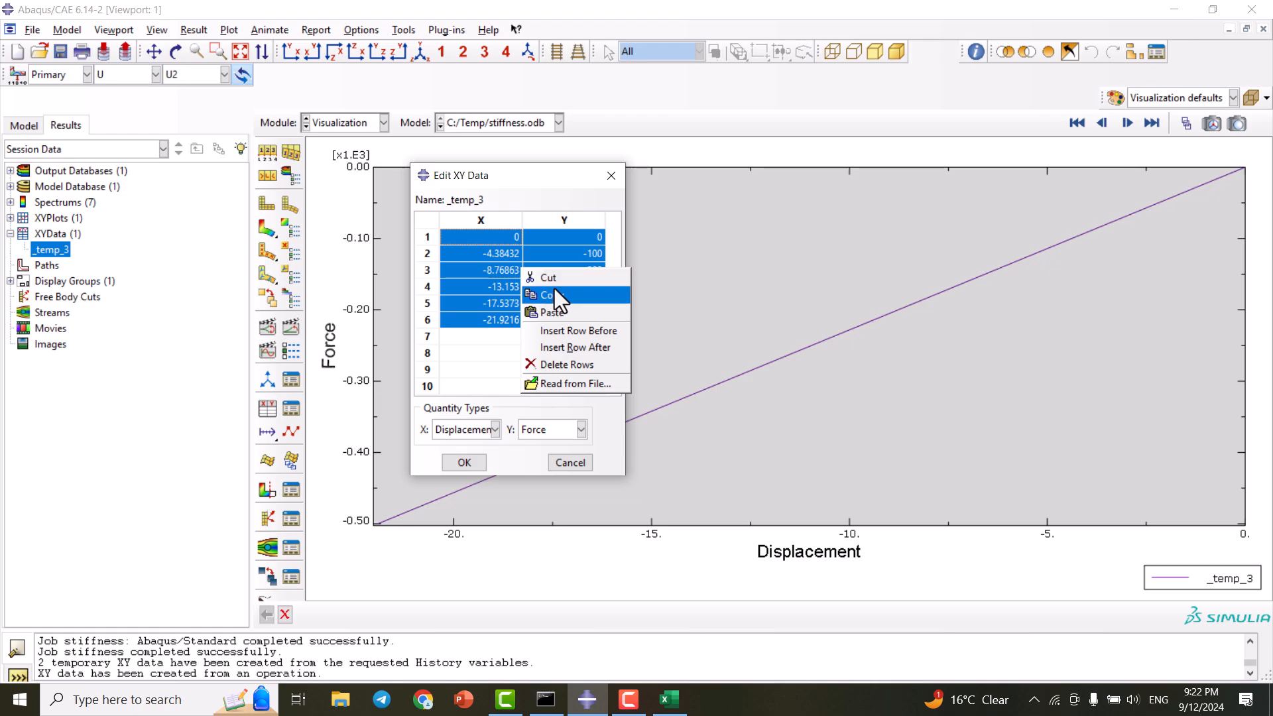
pyautogui.click(554, 289)
pyautogui.click(669, 699)
pyautogui.click(68, 219)
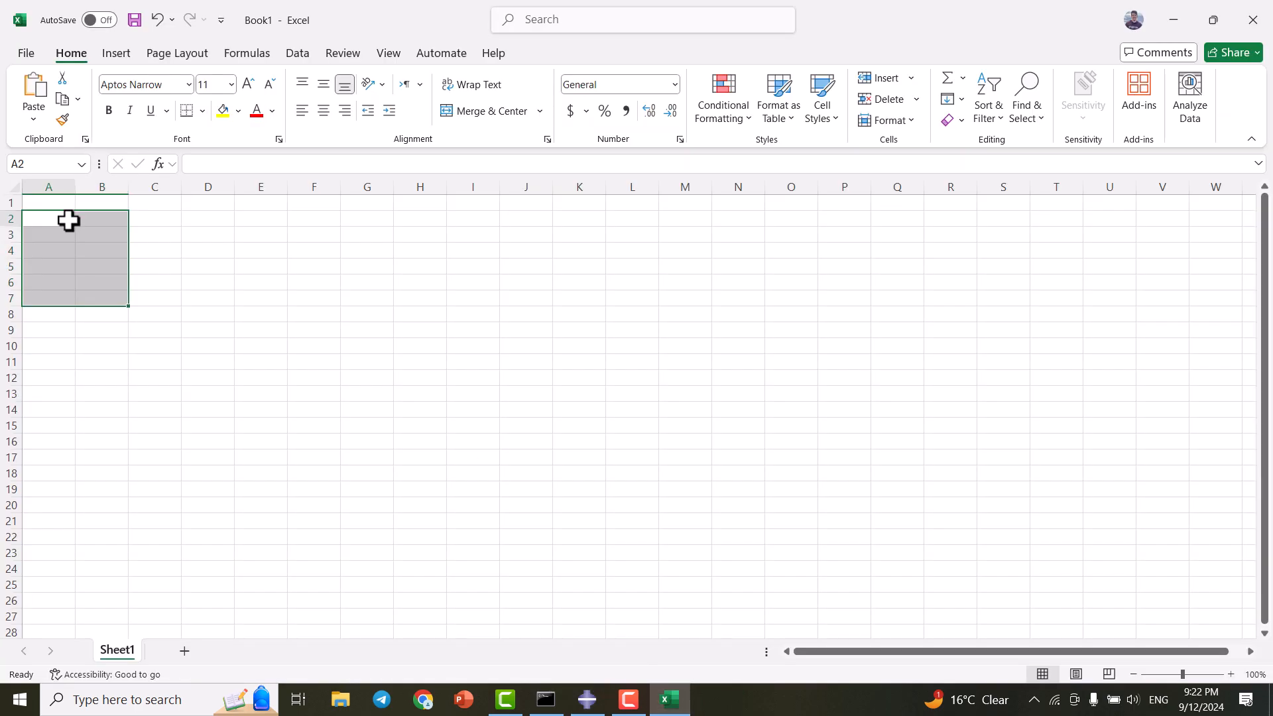
pyautogui.hotkey('ctrl', 'v')
pyautogui.click(52, 203)
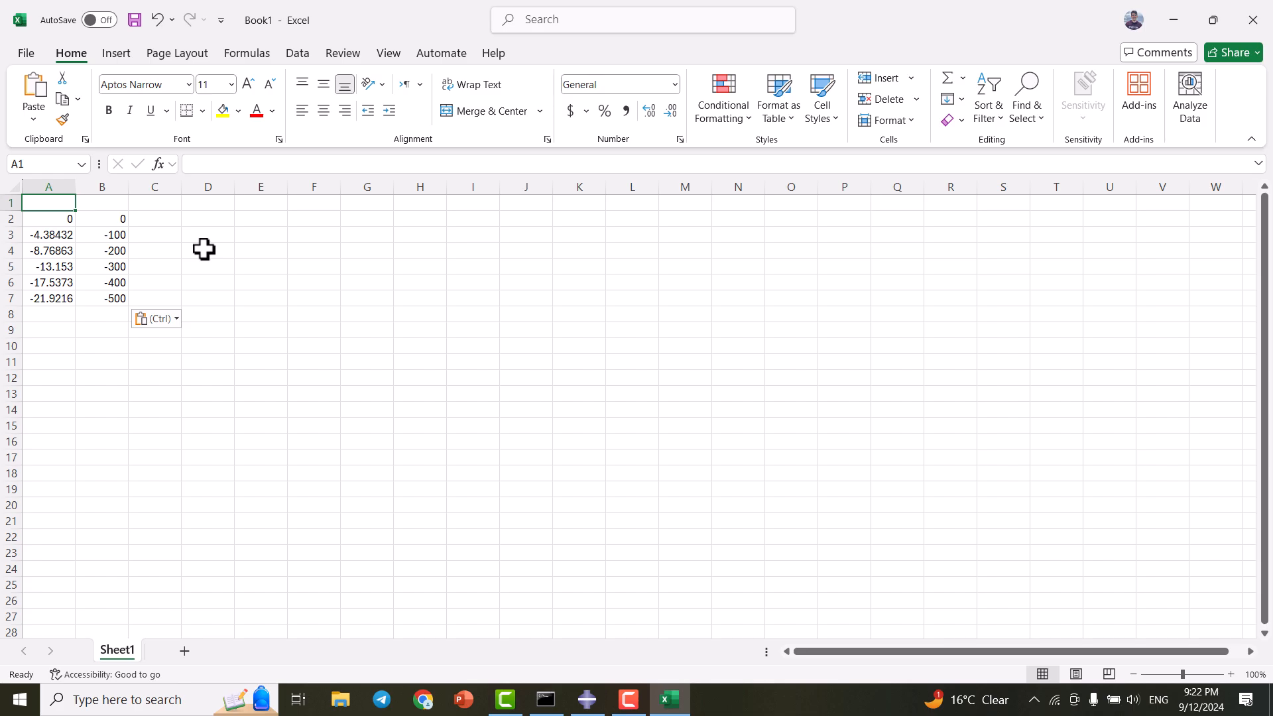
# - Enter the headers u, f and stiffness in A1–C1, then start a formula in C2
pyautogui.write('u')
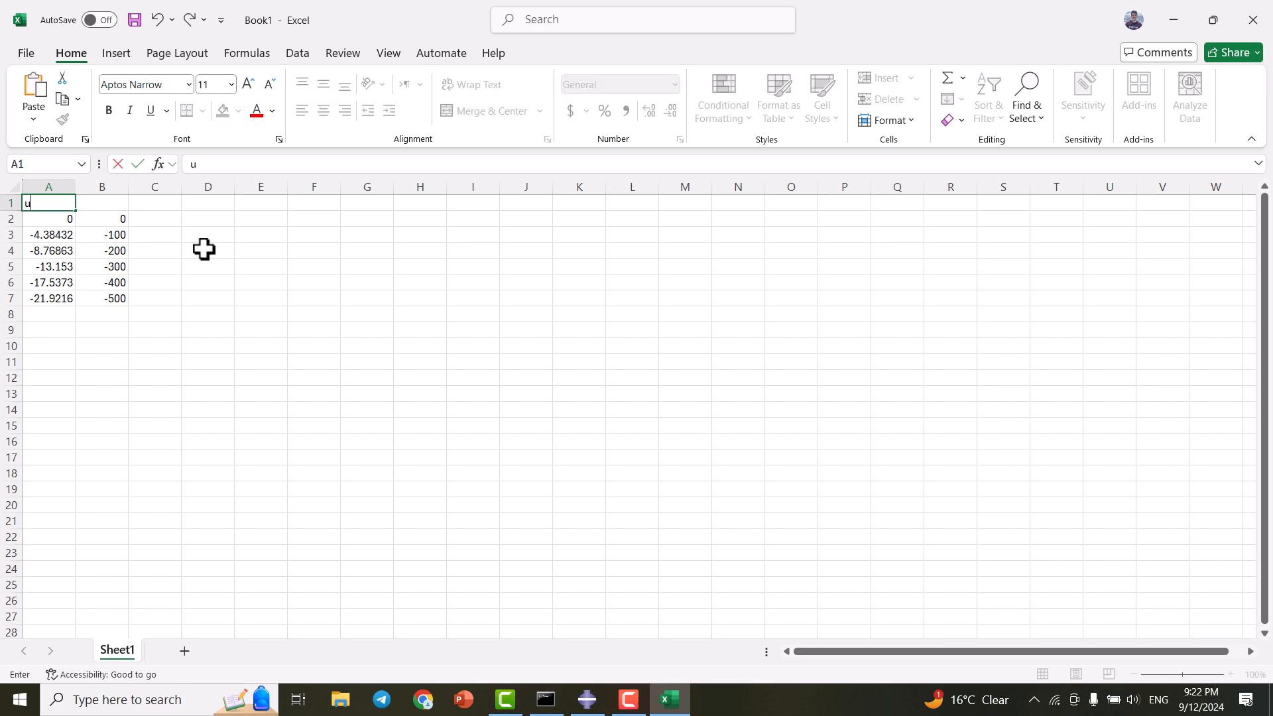
pyautogui.click(43, 205)
pyautogui.click(88, 207)
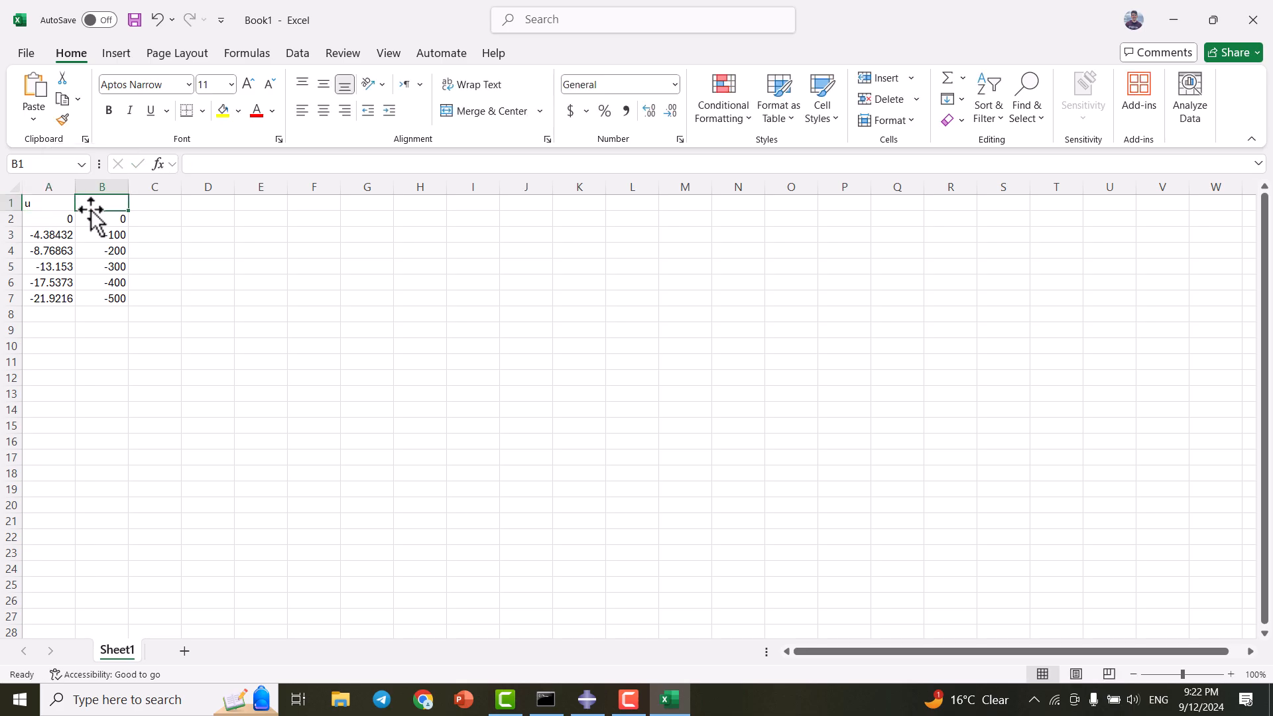
pyautogui.write('f')
pyautogui.click(153, 205)
pyautogui.write('s')
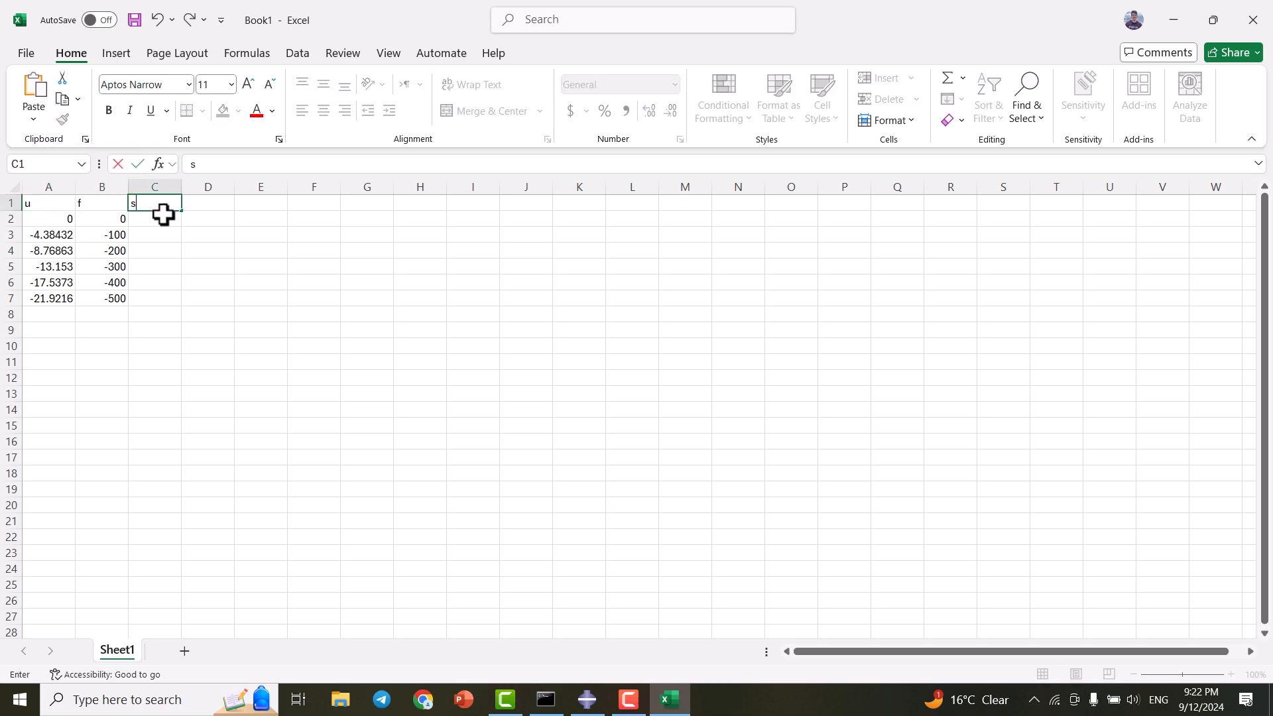
pyautogui.write('tifn')
pyautogui.press('BackSpace')
pyautogui.press('BackSpace')
pyautogui.write('fness')
pyautogui.press('Return')
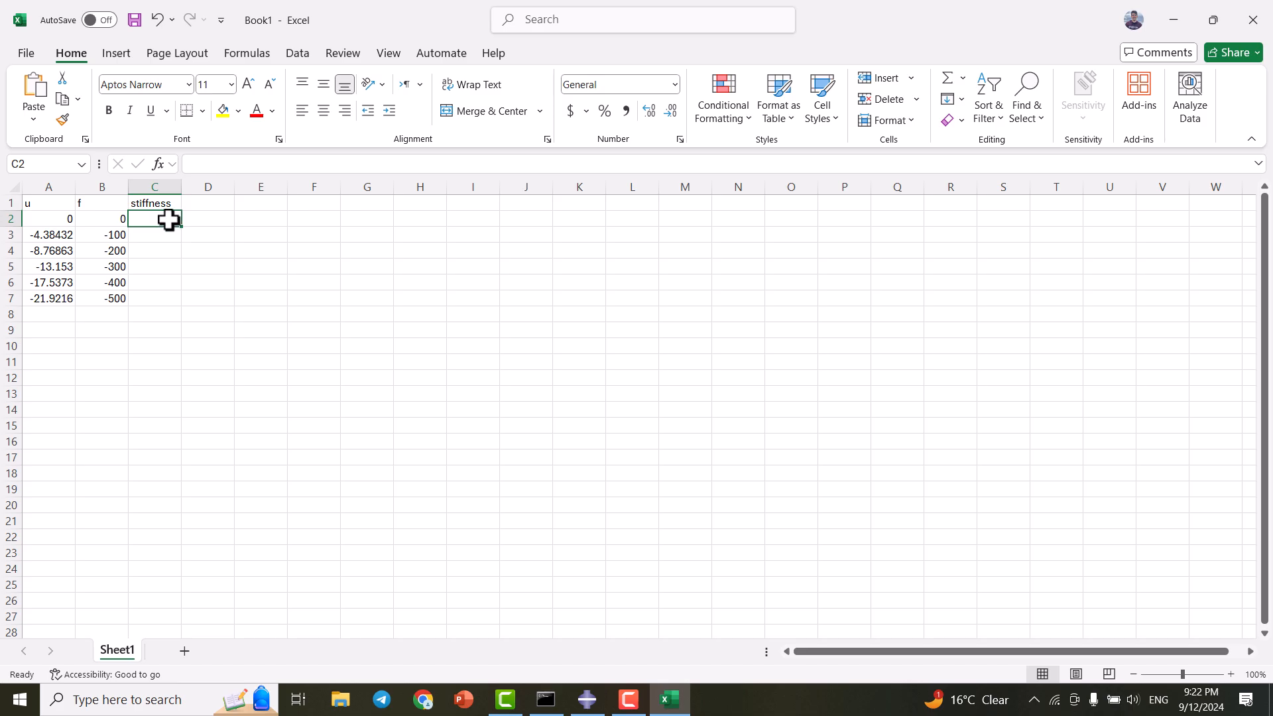
pyautogui.write('=')
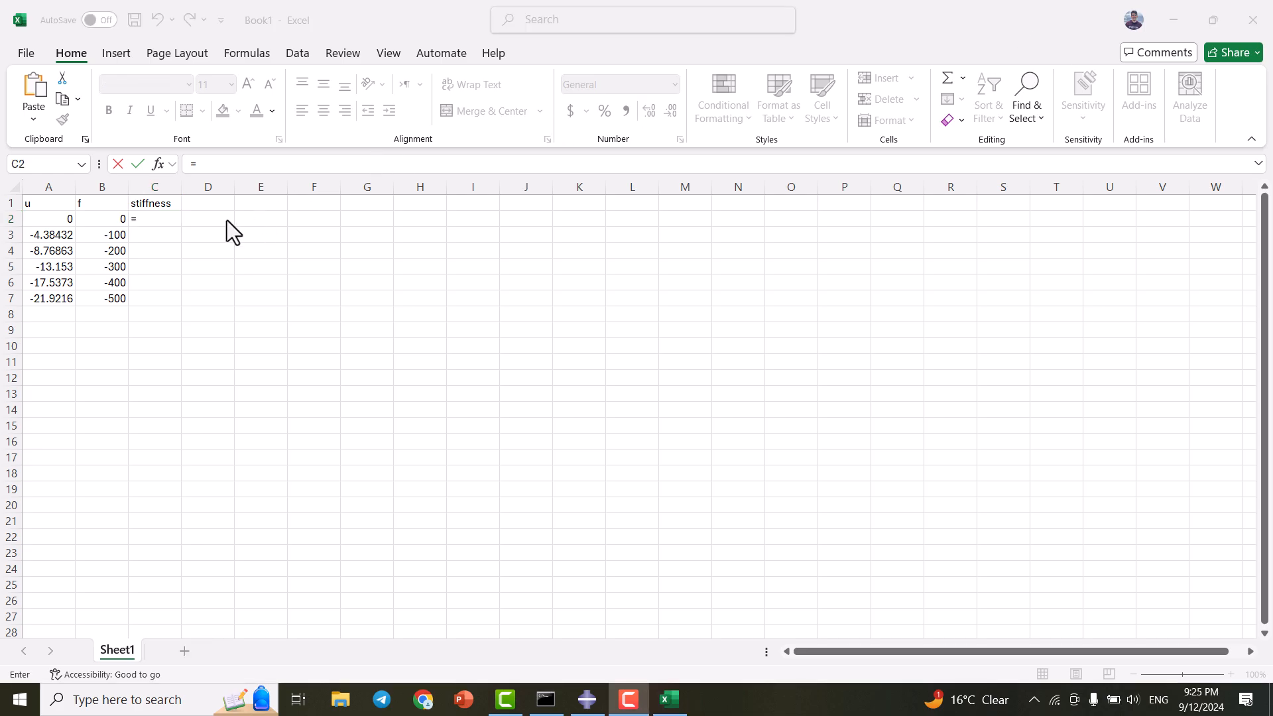
# - Enter =B2/A2 in C2 and fill the stiffness formula down to row 7
pyautogui.click(143, 221)
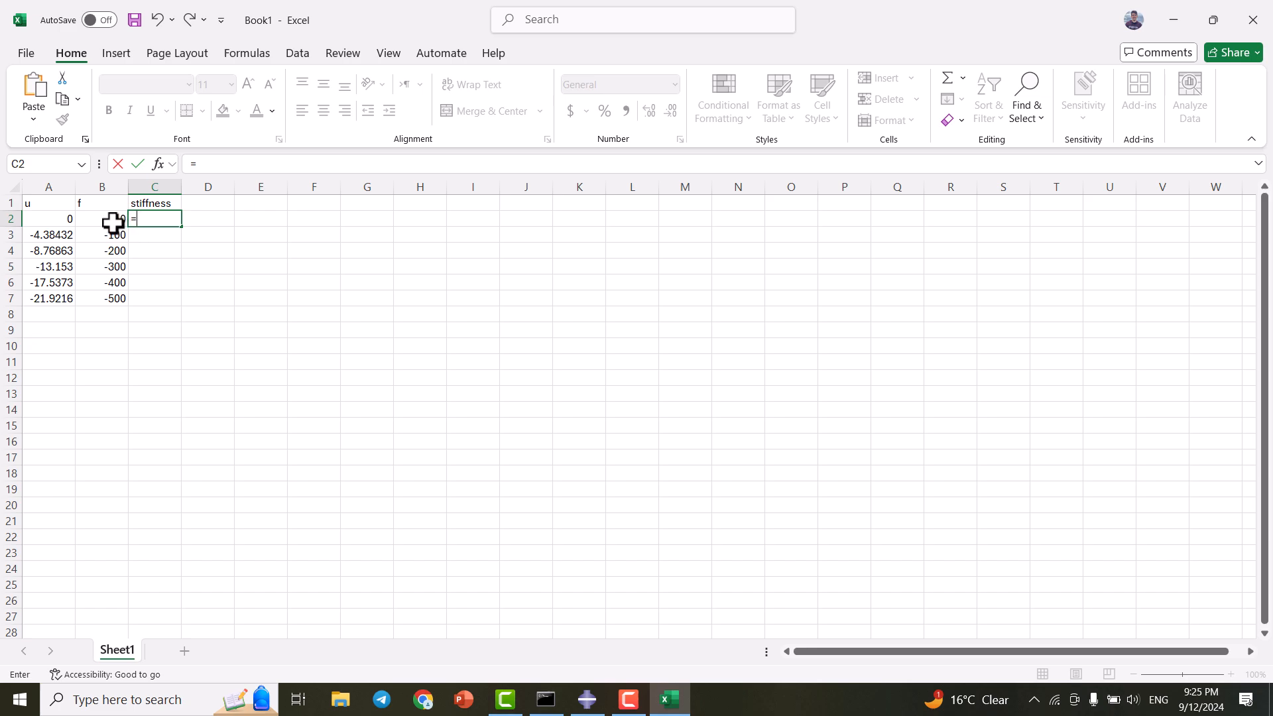
pyautogui.click(113, 220)
pyautogui.write('/')
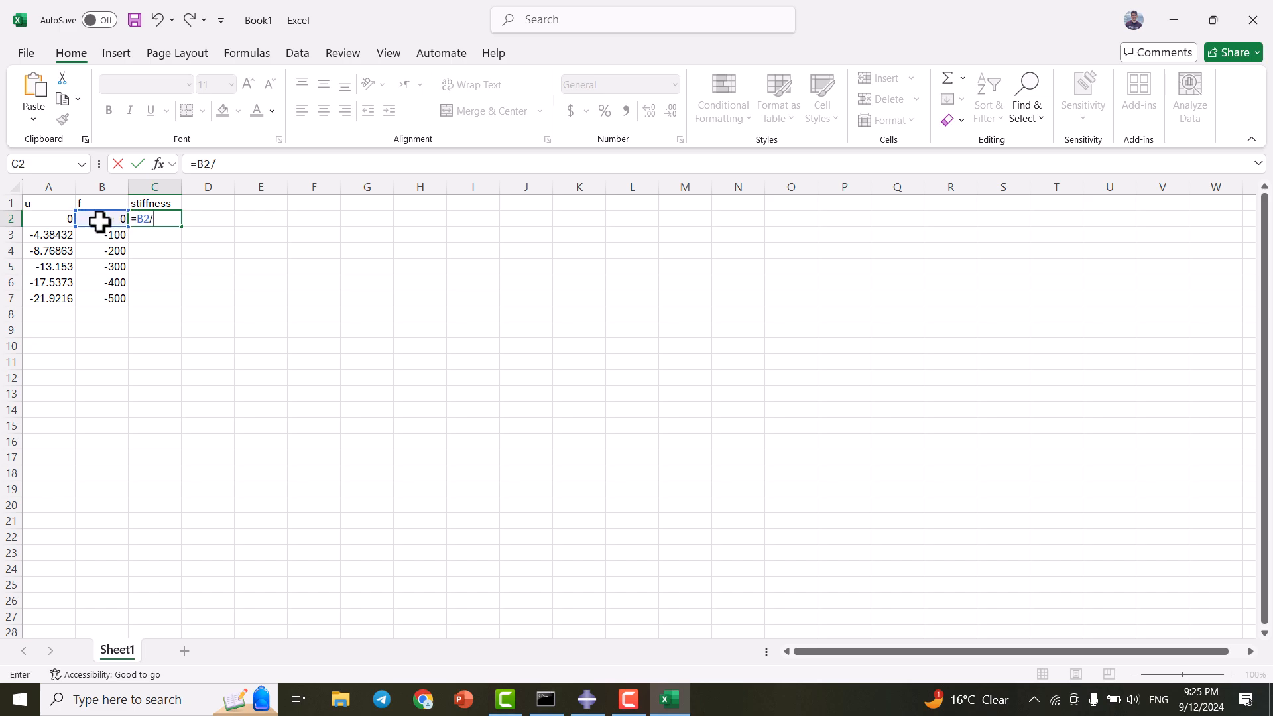
pyautogui.click(66, 220)
pyautogui.press('Return')
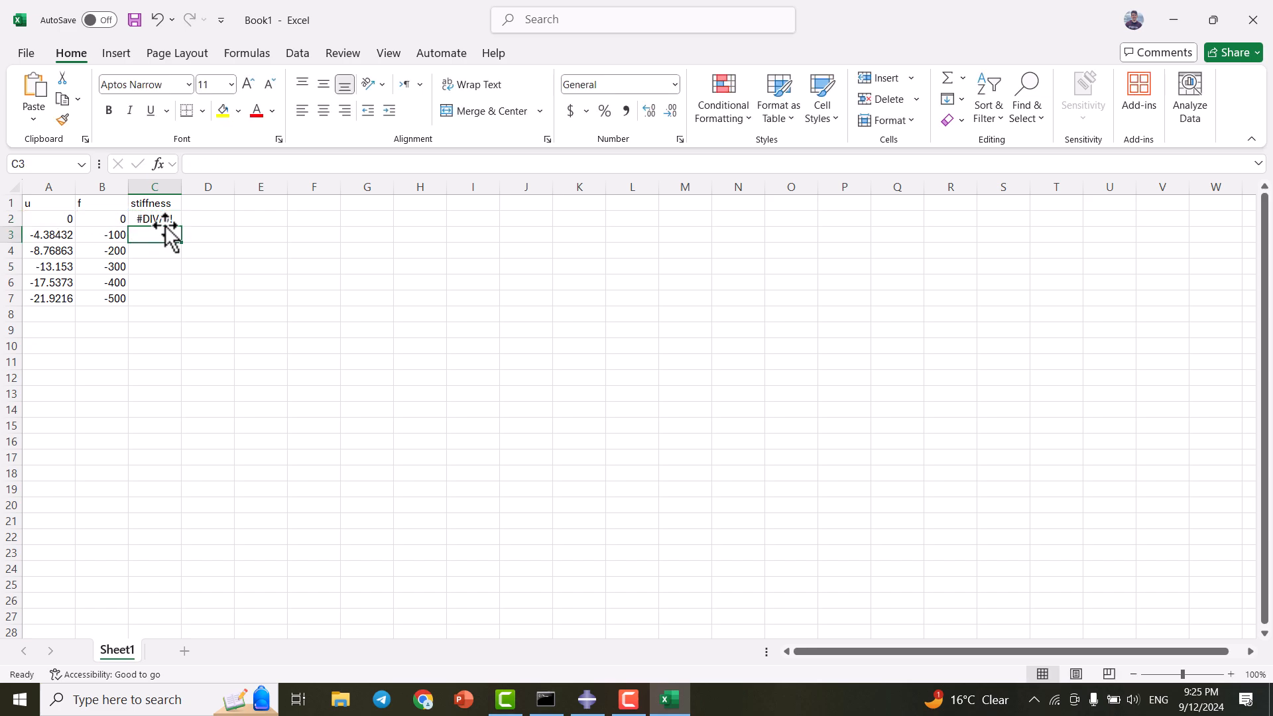
pyautogui.click(166, 219)
pyautogui.doubleClick(183, 229)
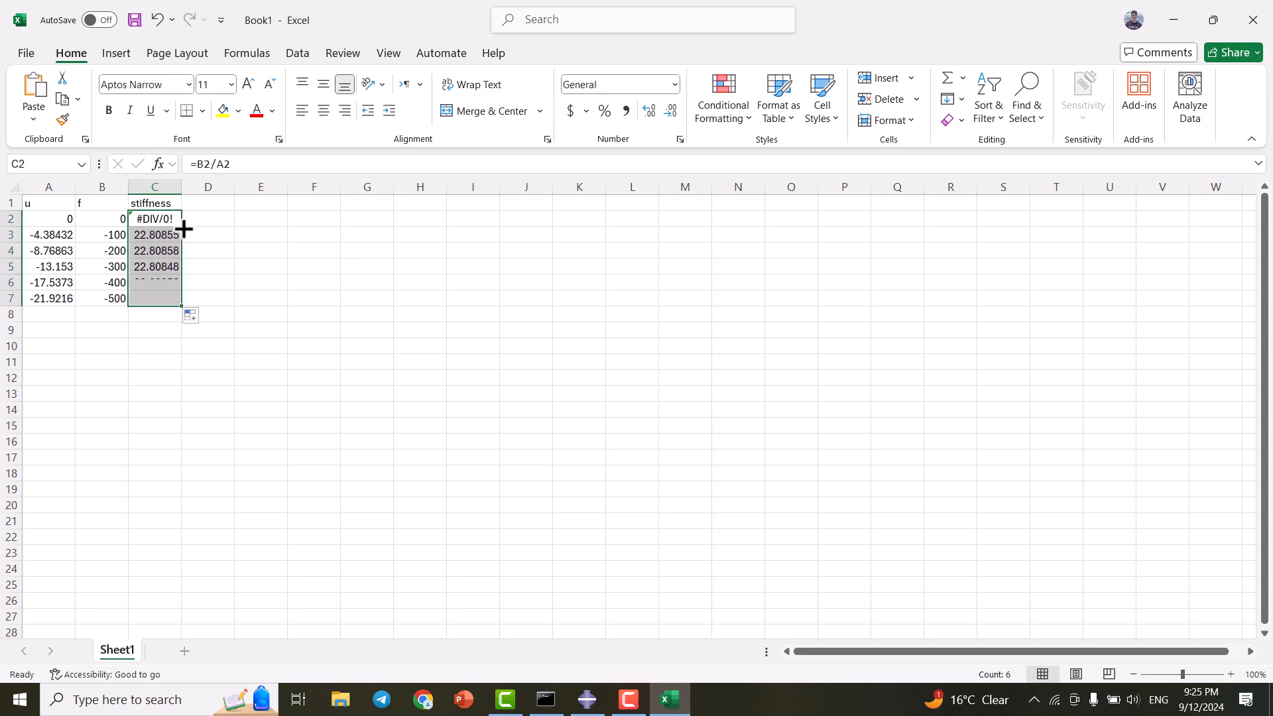
# - Overwrite the first stiffness value in C2 with 0
pyautogui.click(175, 219)
pyautogui.write('0')
pyautogui.click(208, 218)
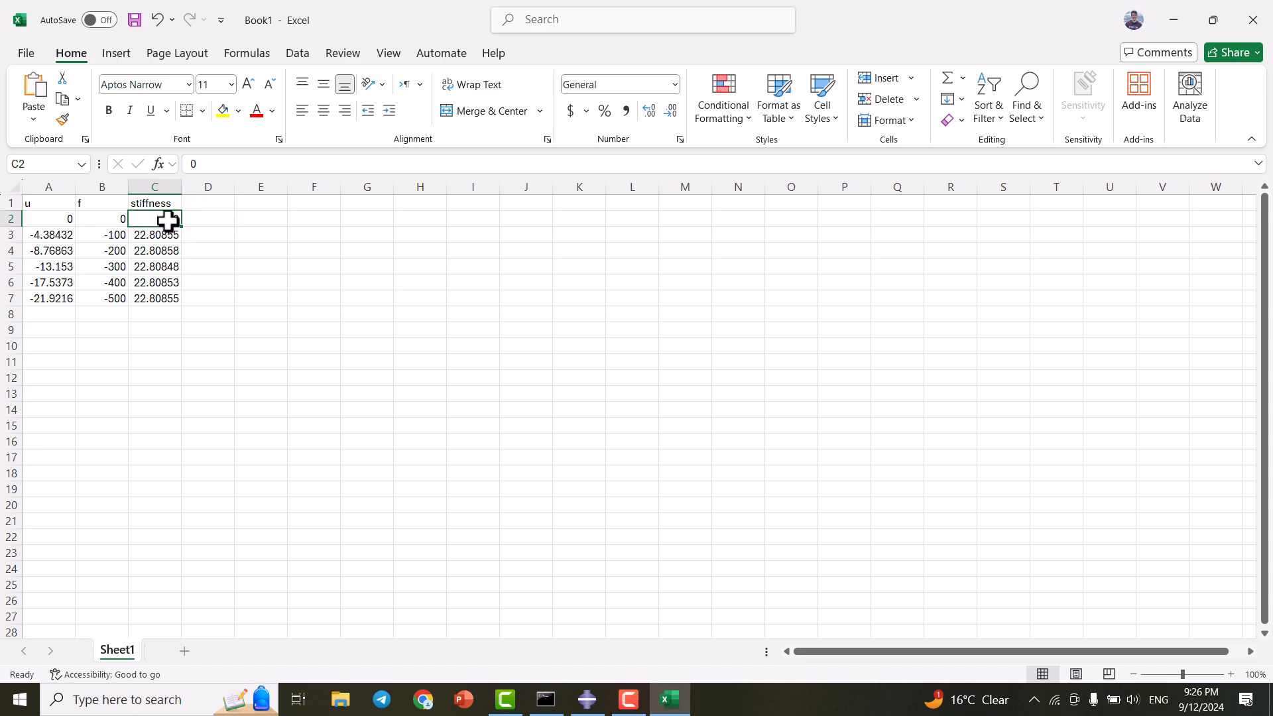
# - Check the force and stiffness values in rows 3–4 (about 22.81), then return to Abaqus
pyautogui.click(152, 236)
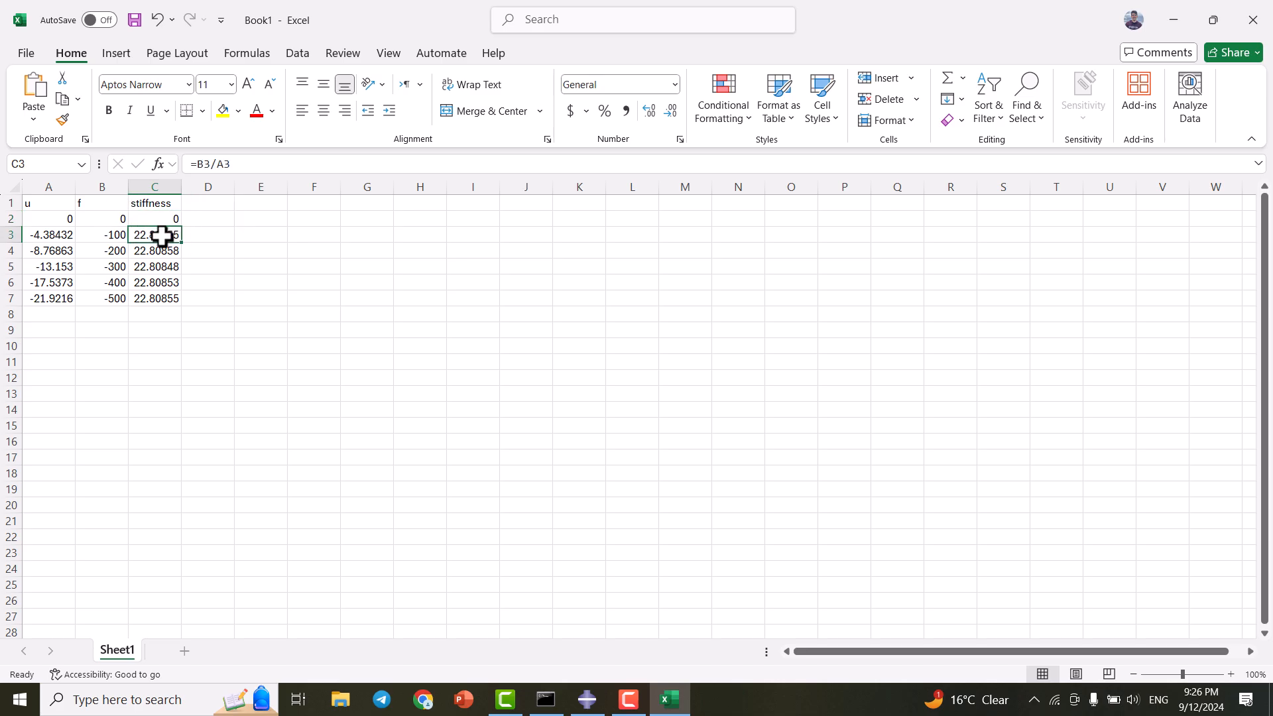
pyautogui.click(110, 236)
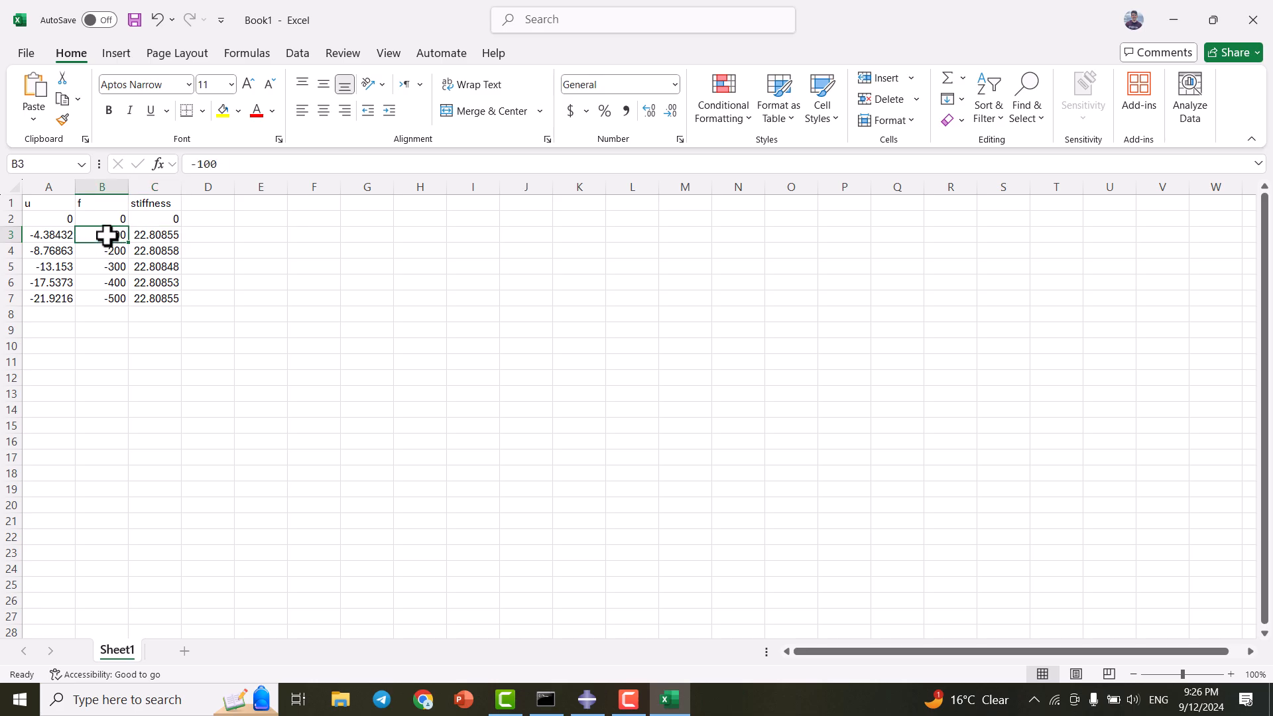
pyautogui.doubleClick(107, 236)
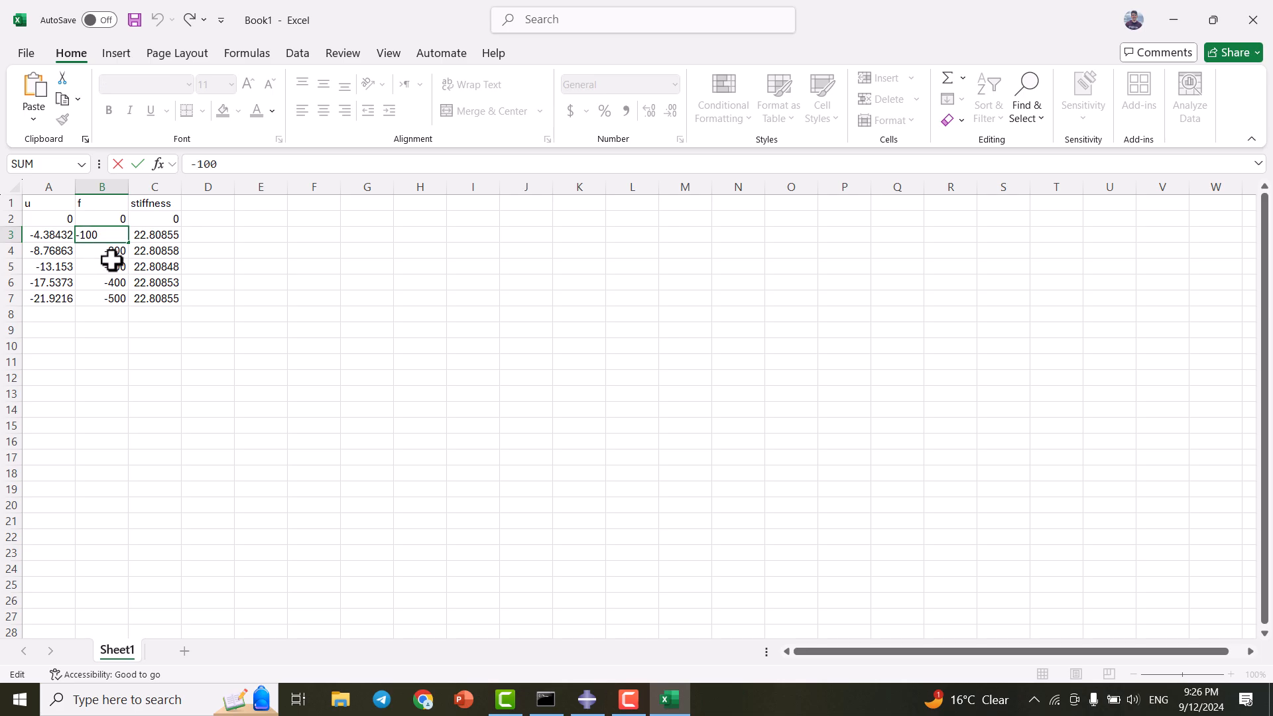
pyautogui.press('Escape')
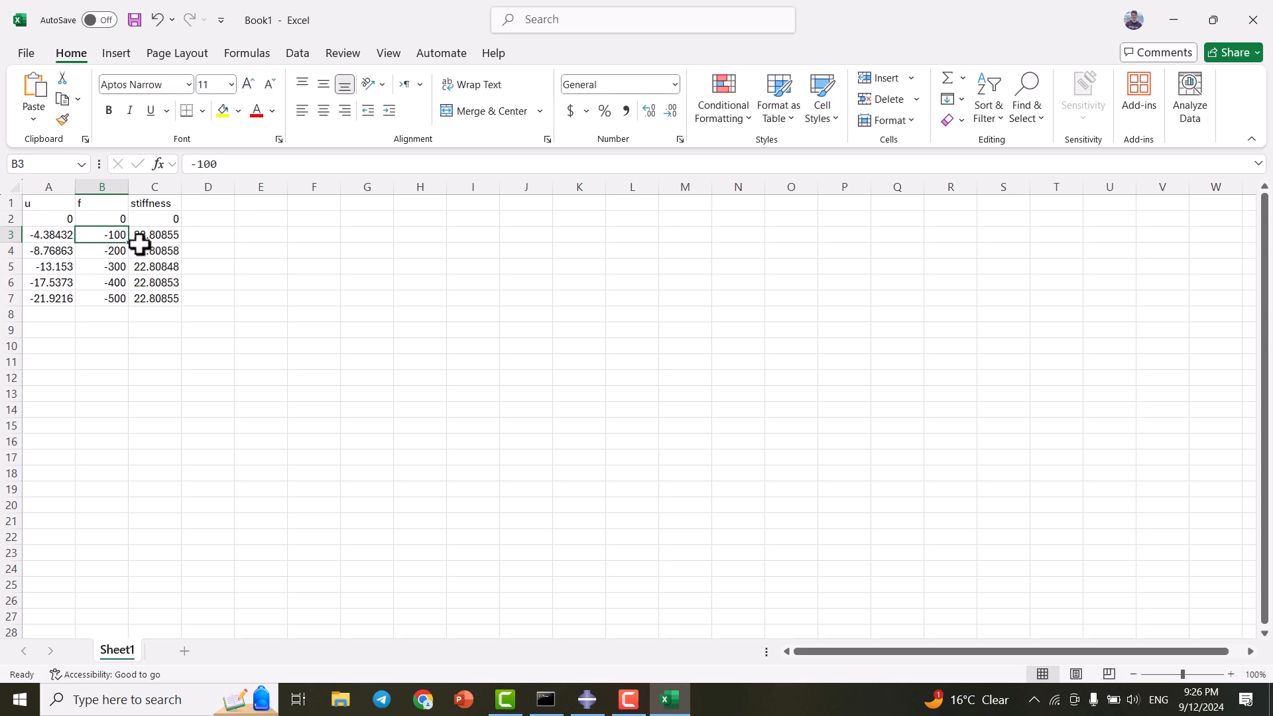
pyautogui.click(142, 250)
pyautogui.click(158, 233)
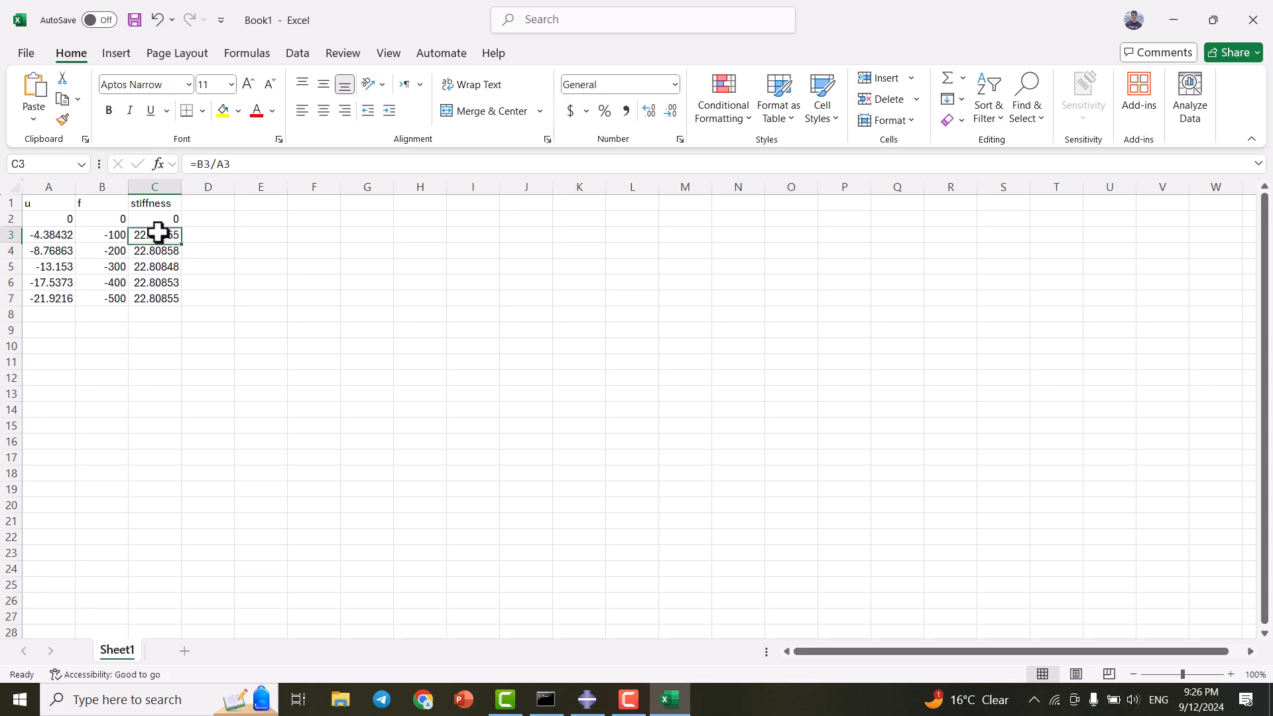
pyautogui.click(113, 236)
pyautogui.click(143, 236)
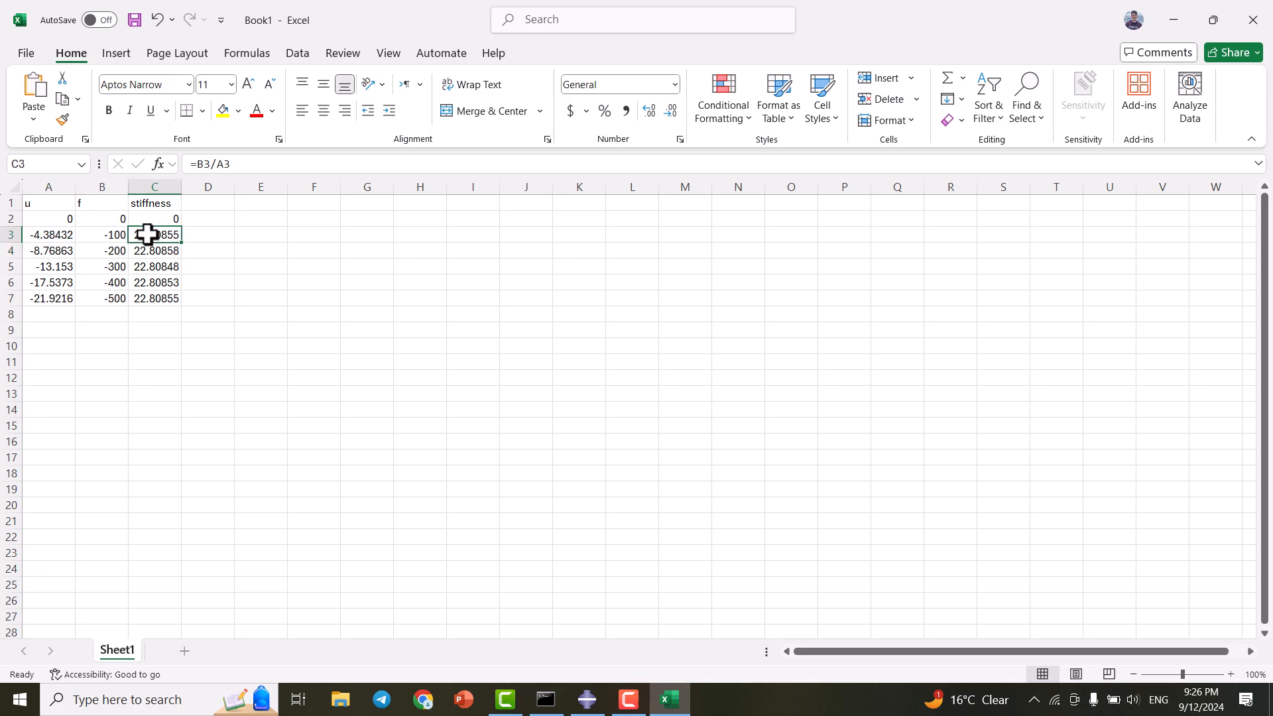
pyautogui.click(110, 235)
pyautogui.click(148, 236)
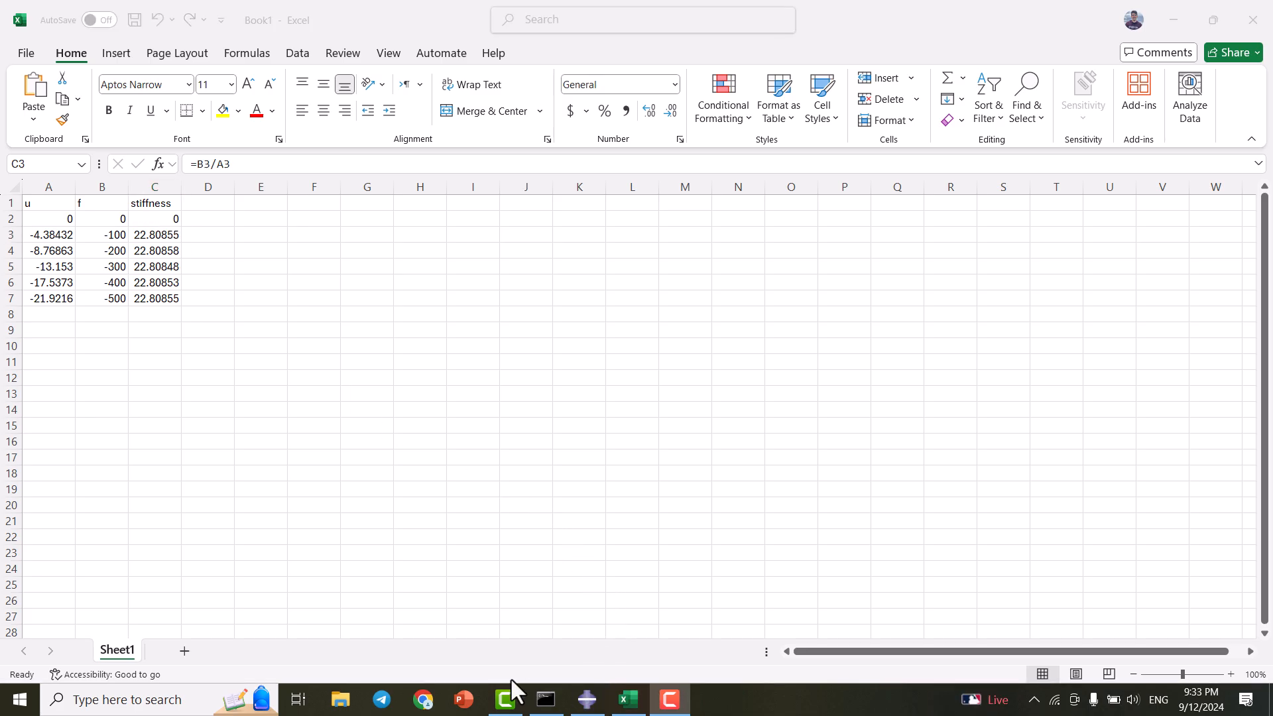
pyautogui.click(586, 699)
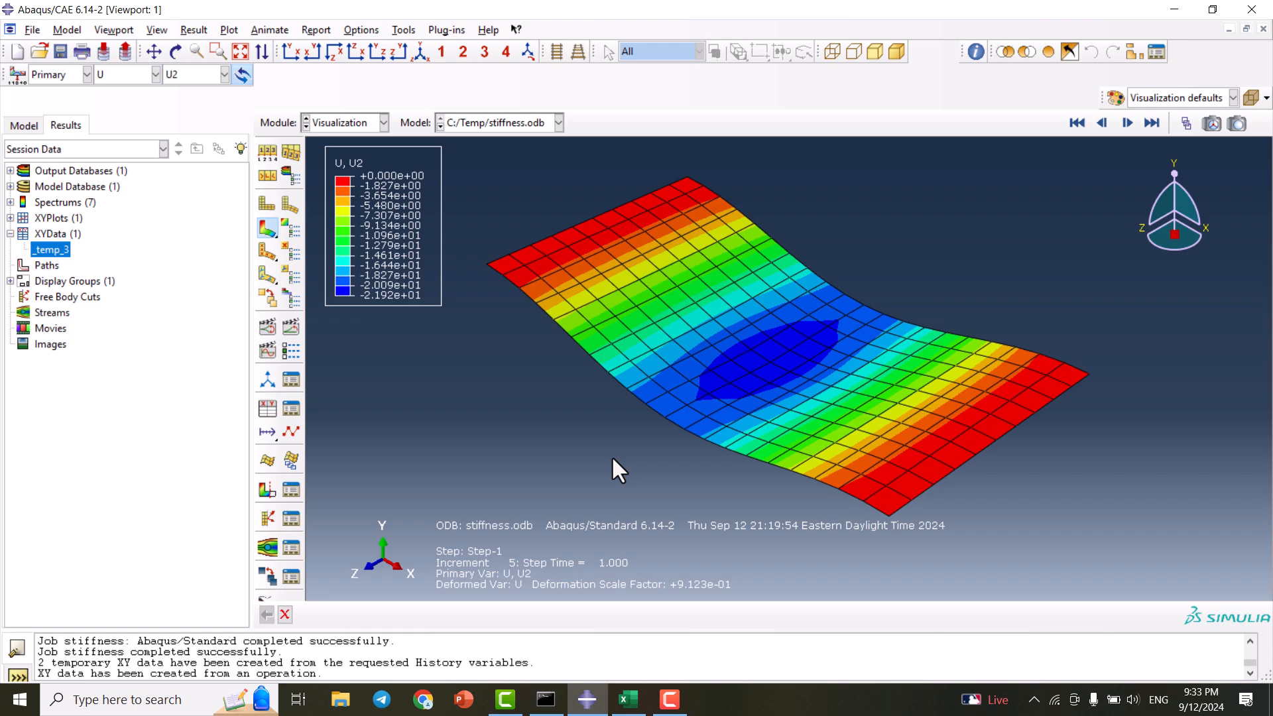